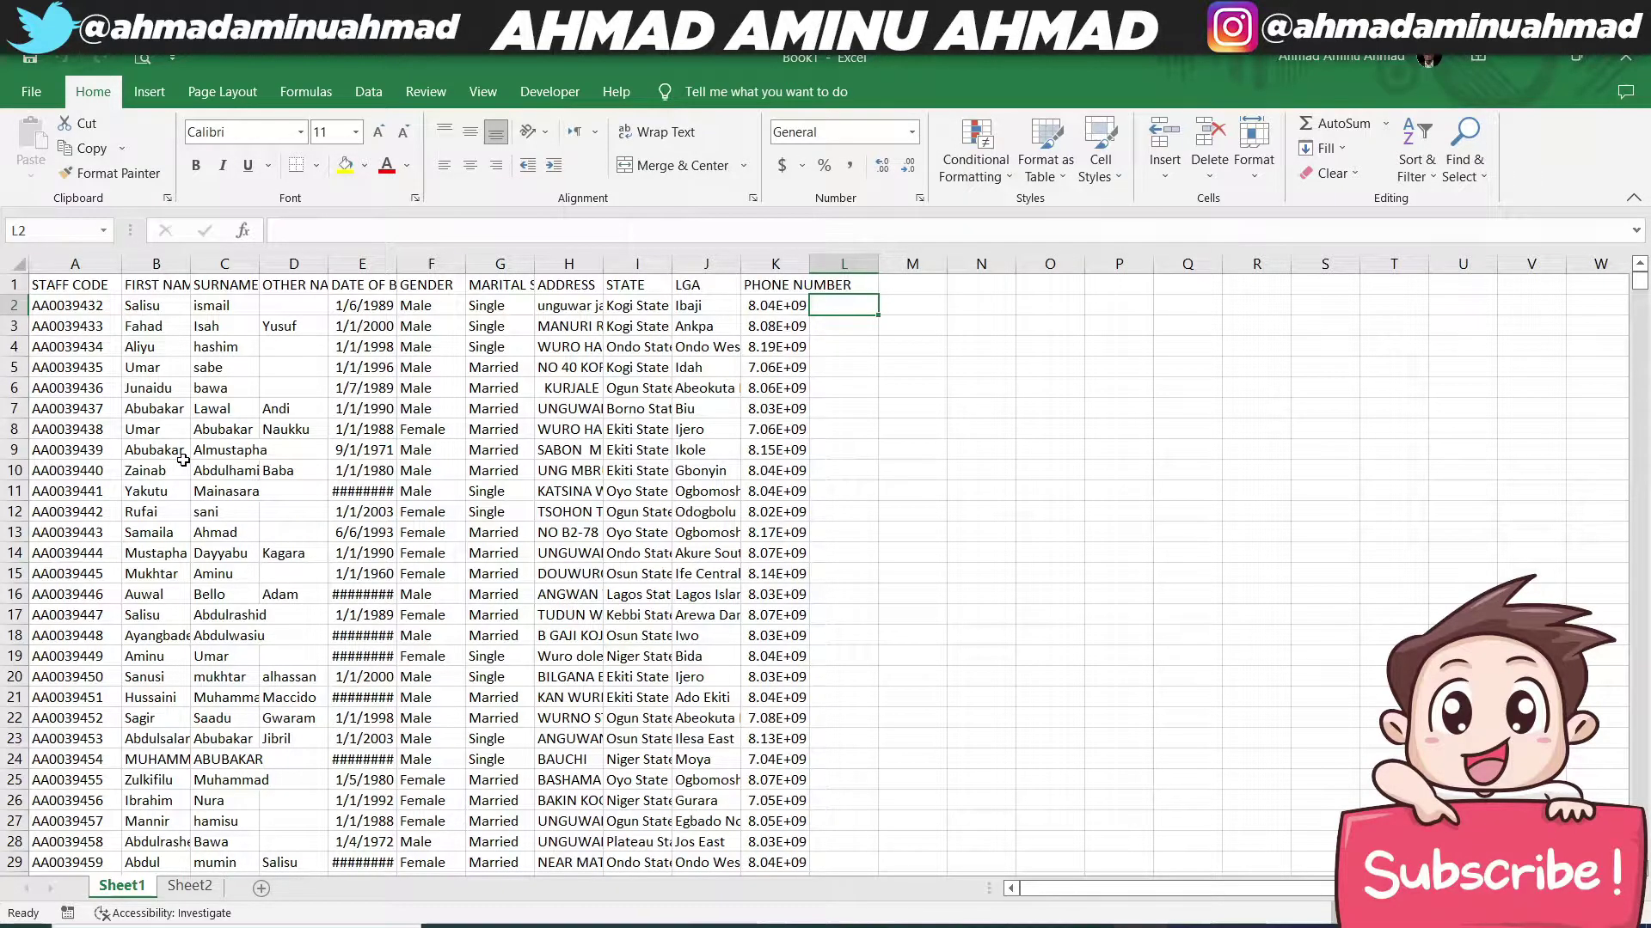
Step: Review Sheet1's staff code column and step across its column headings
{"action": "left_click", "coordinate": [85, 444]}
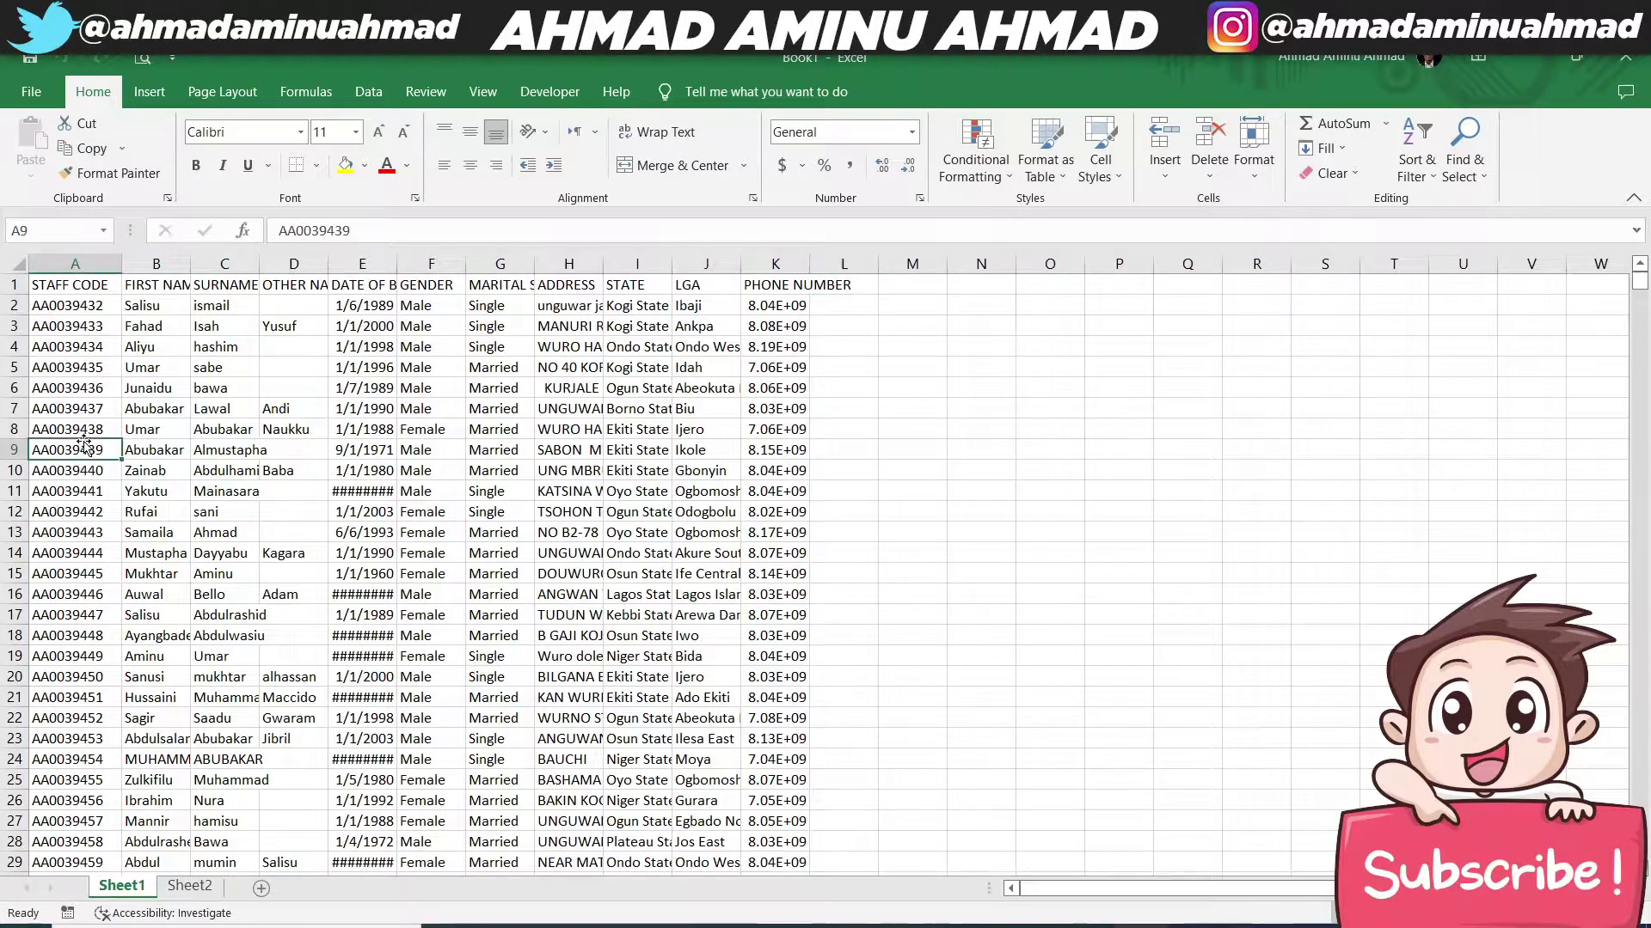
{"action": "left_click", "coordinate": [72, 319]}
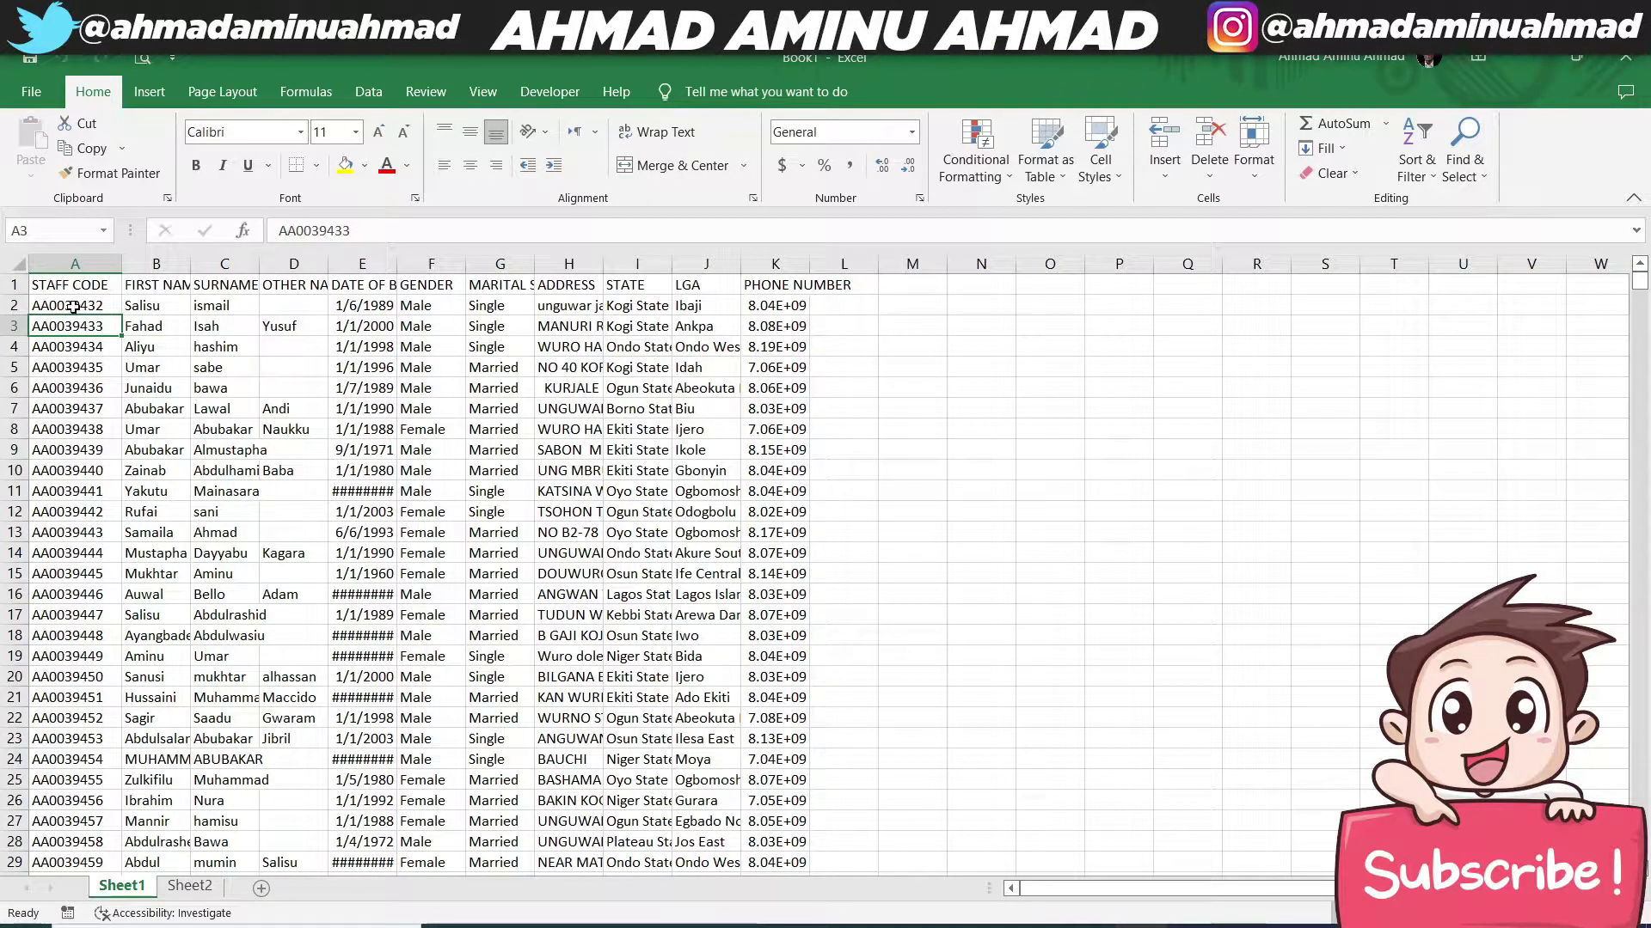
{"action": "left_click", "coordinate": [73, 307]}
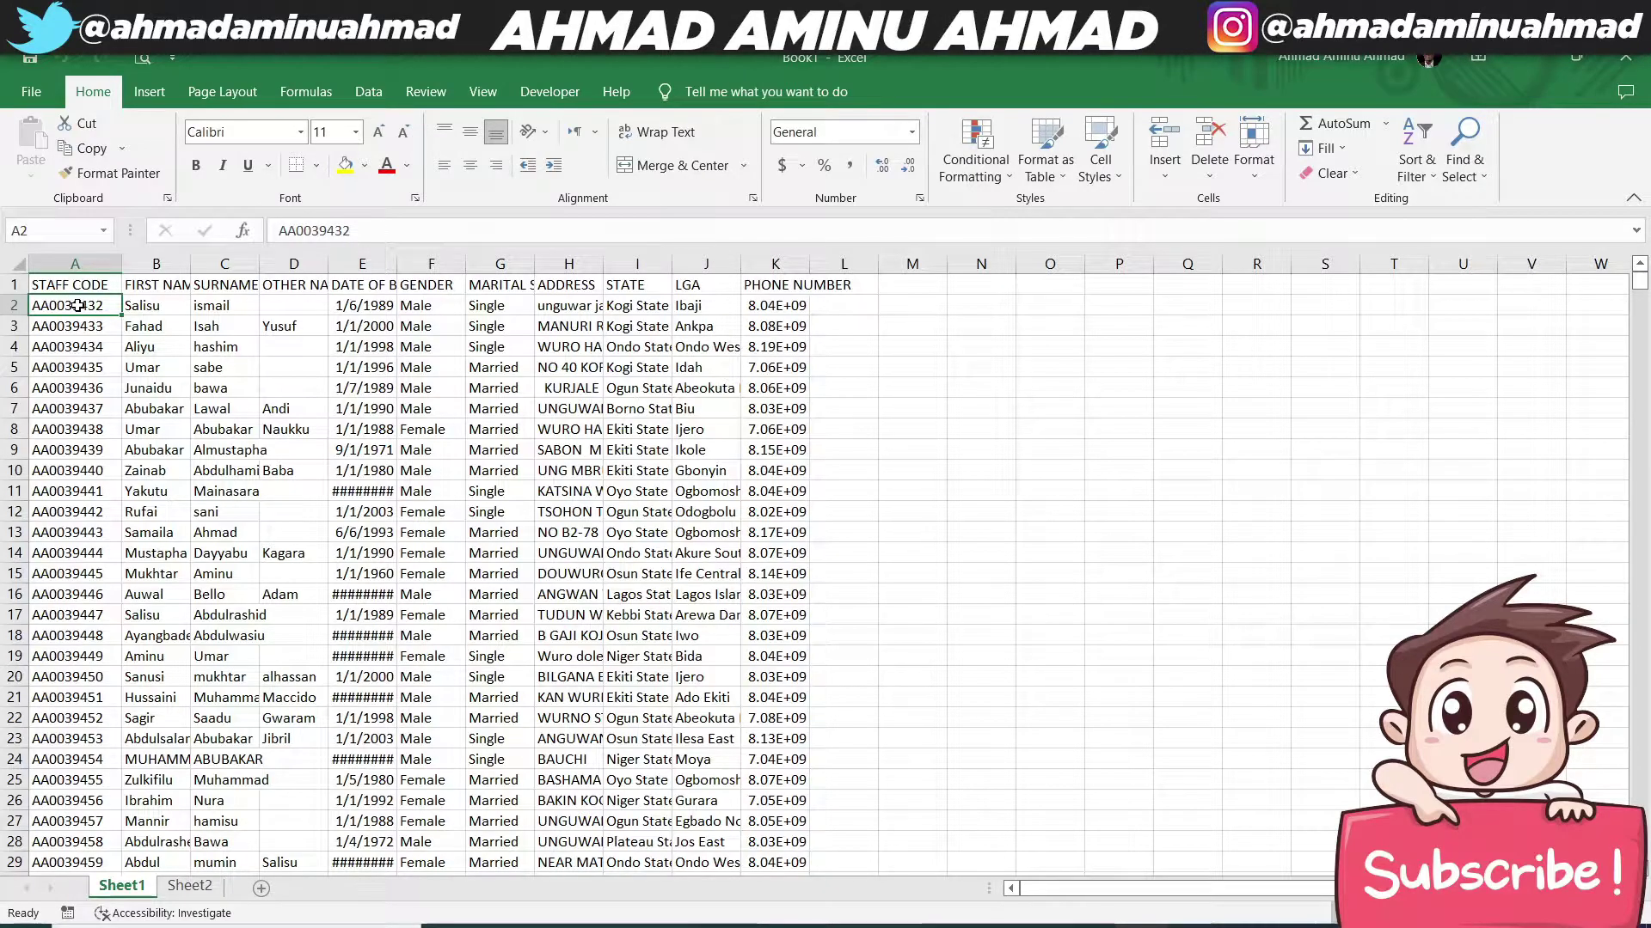
{"action": "key", "text": "ctrl+shift+Down"}
{"action": "key", "text": "ctrl+Home"}
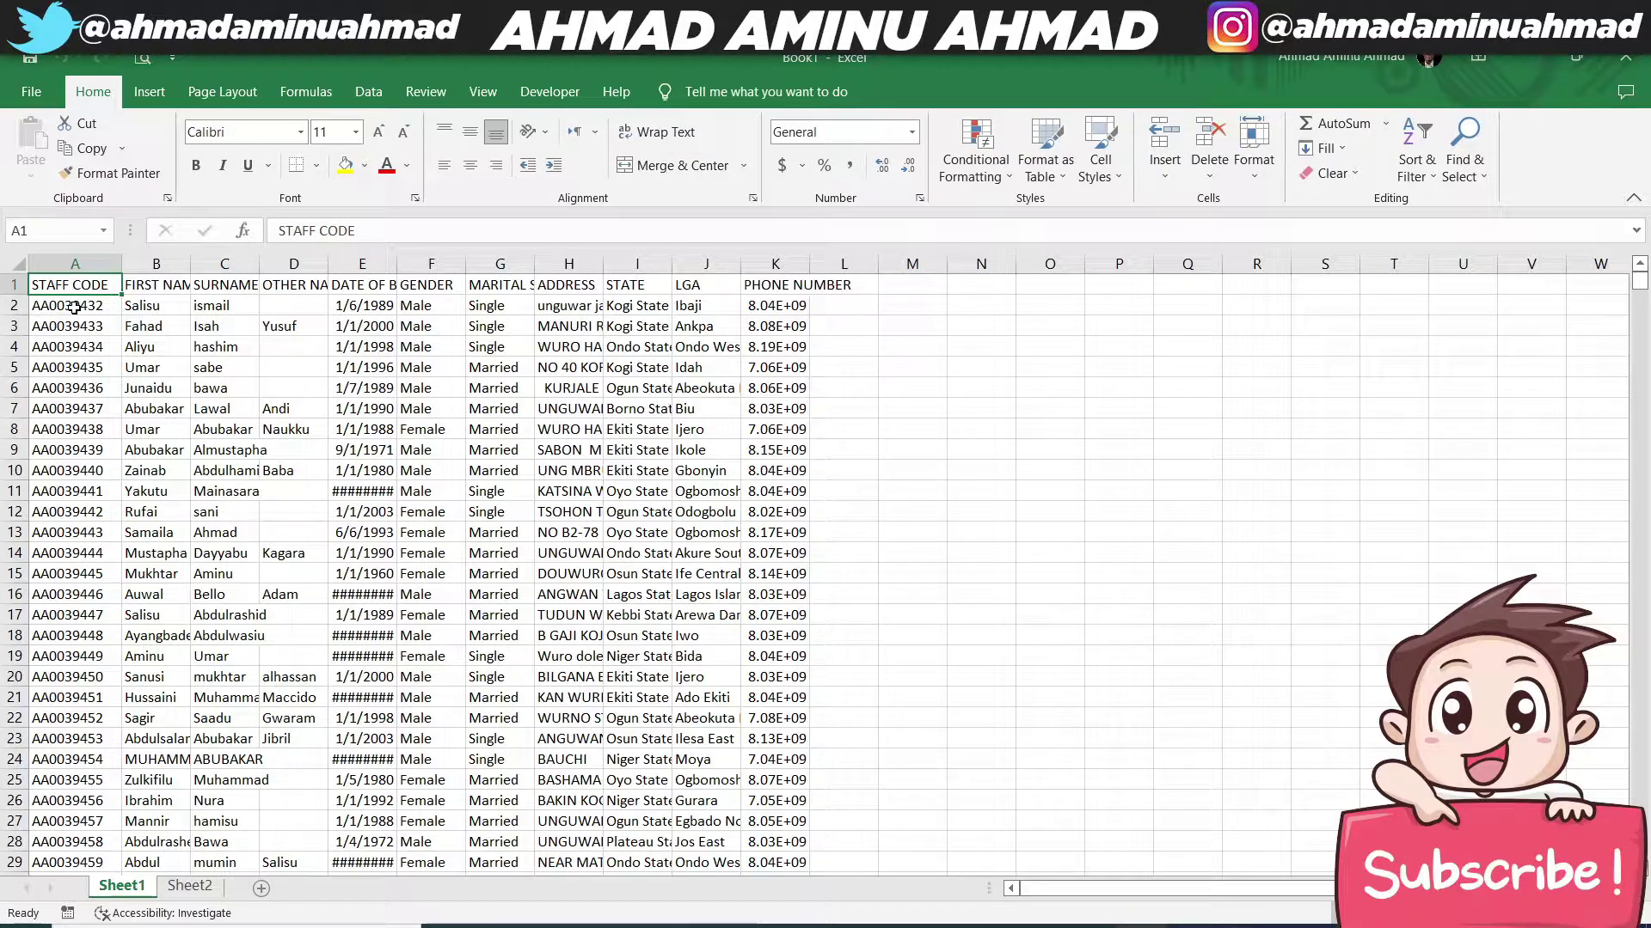
{"action": "key", "text": "Right"}
{"action": "key", "text": "Right"}
{"action": "key", "text": "Right"}
{"action": "key", "text": "Right"}
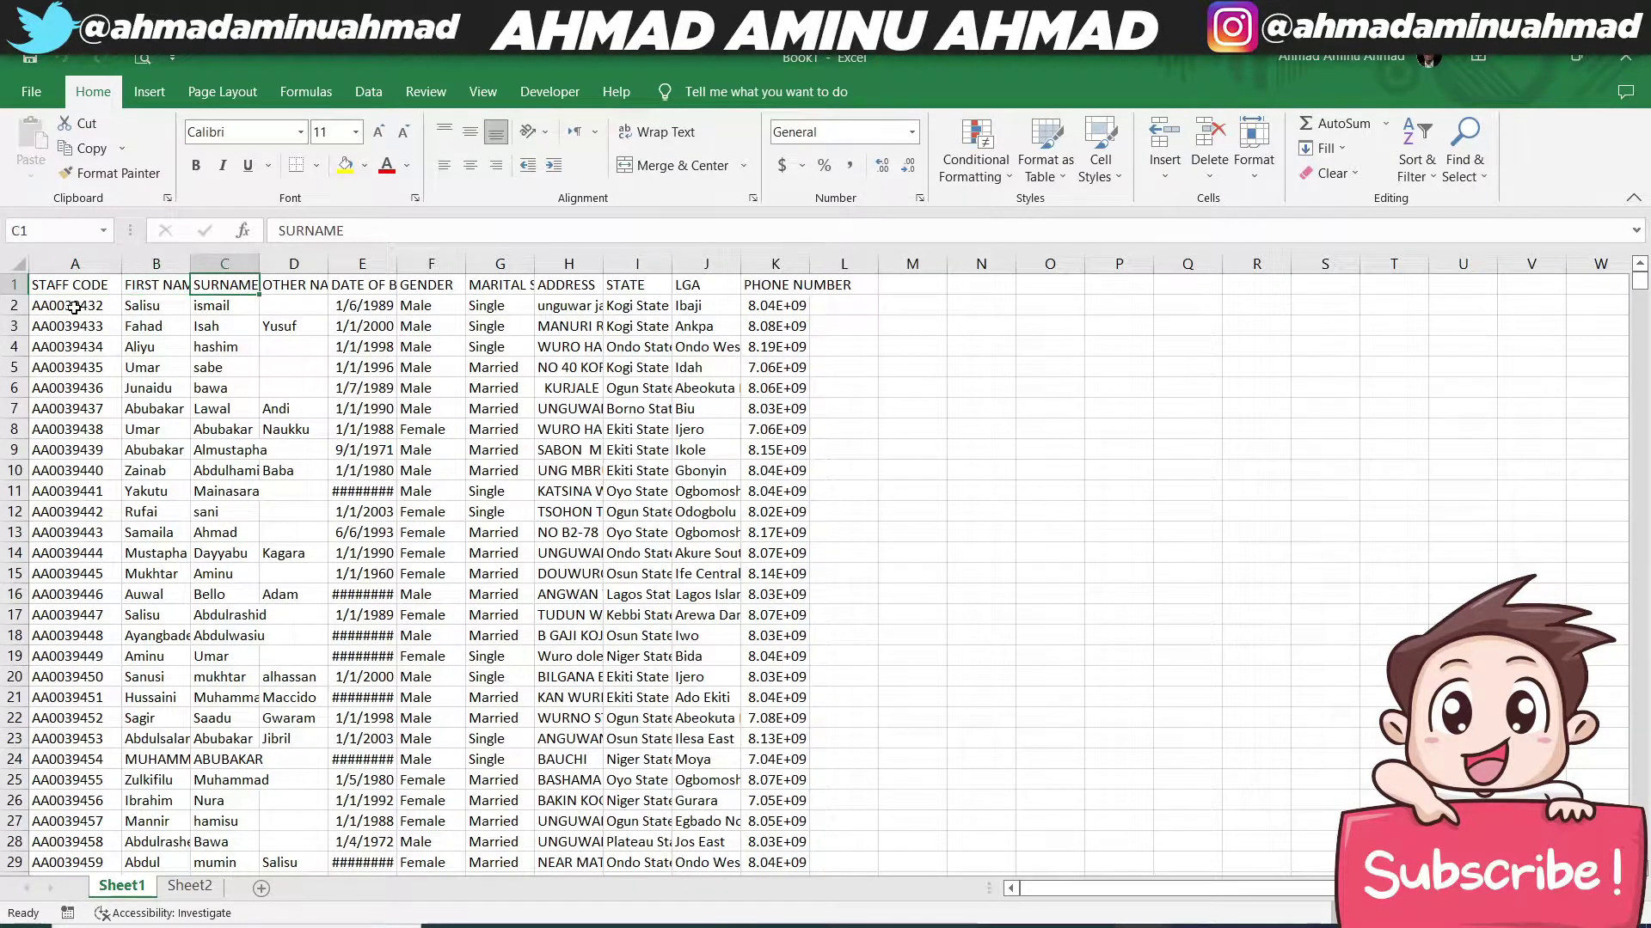
{"action": "key", "text": "Right"}
{"action": "key", "text": "Right"}
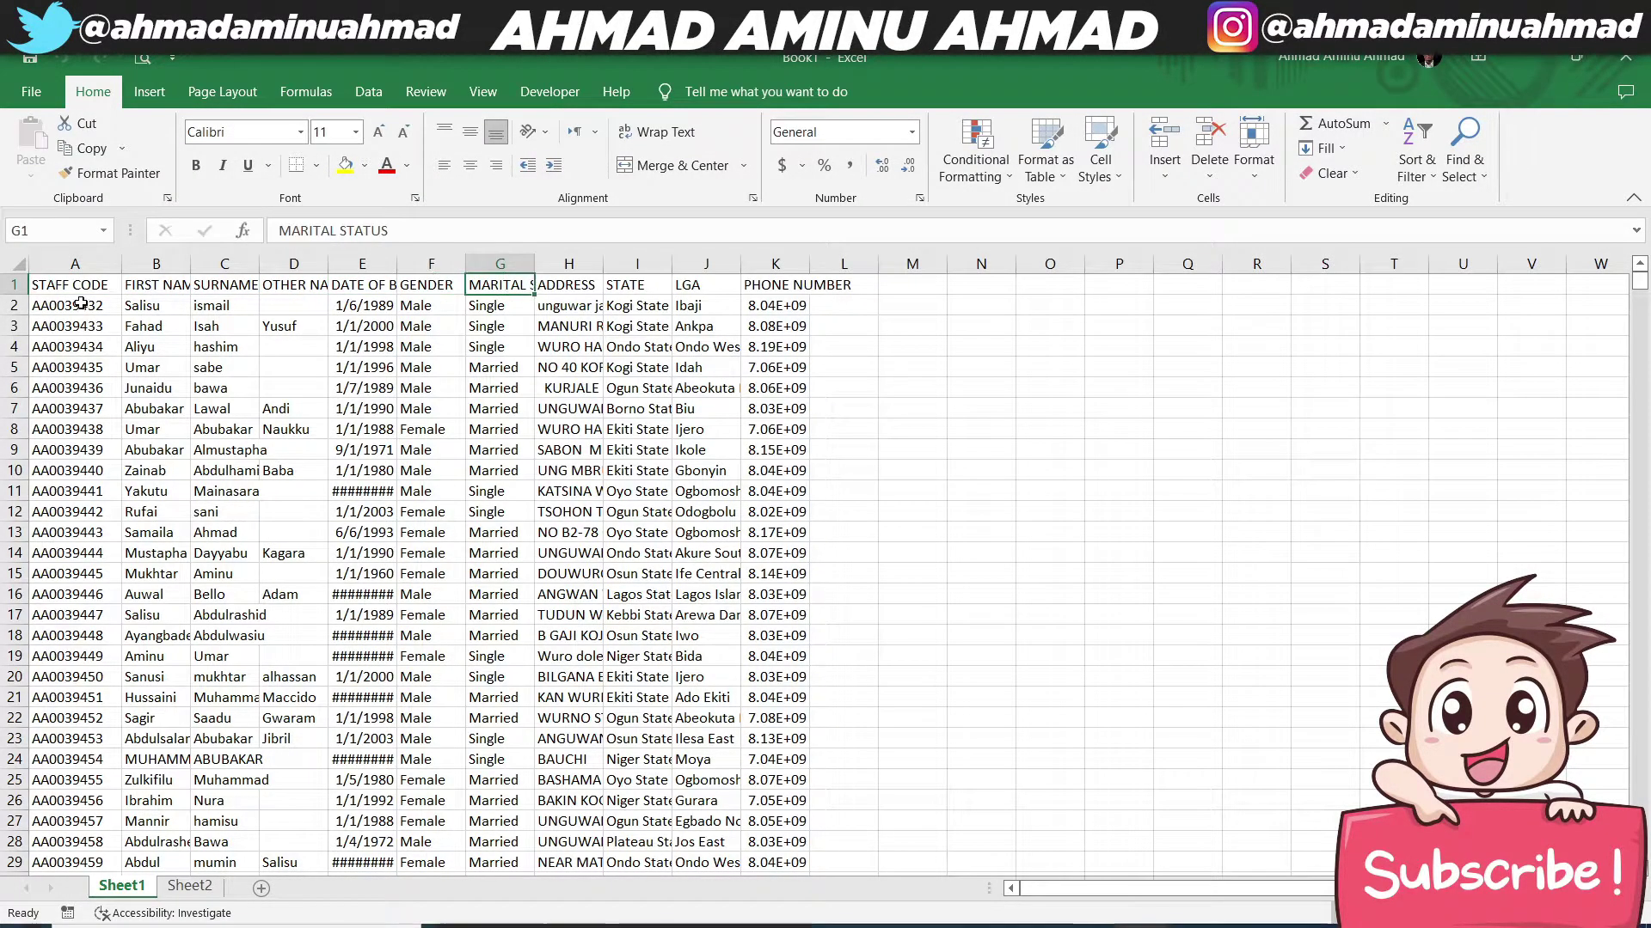
{"action": "key", "text": "Right"}
{"action": "key", "text": "Left"}
{"action": "key", "text": "Left"}
{"action": "key", "text": "Left"}
{"action": "key", "text": "Left"}
{"action": "key", "text": "Down"}
{"action": "key", "text": "Down"}
{"action": "key", "text": "Down"}
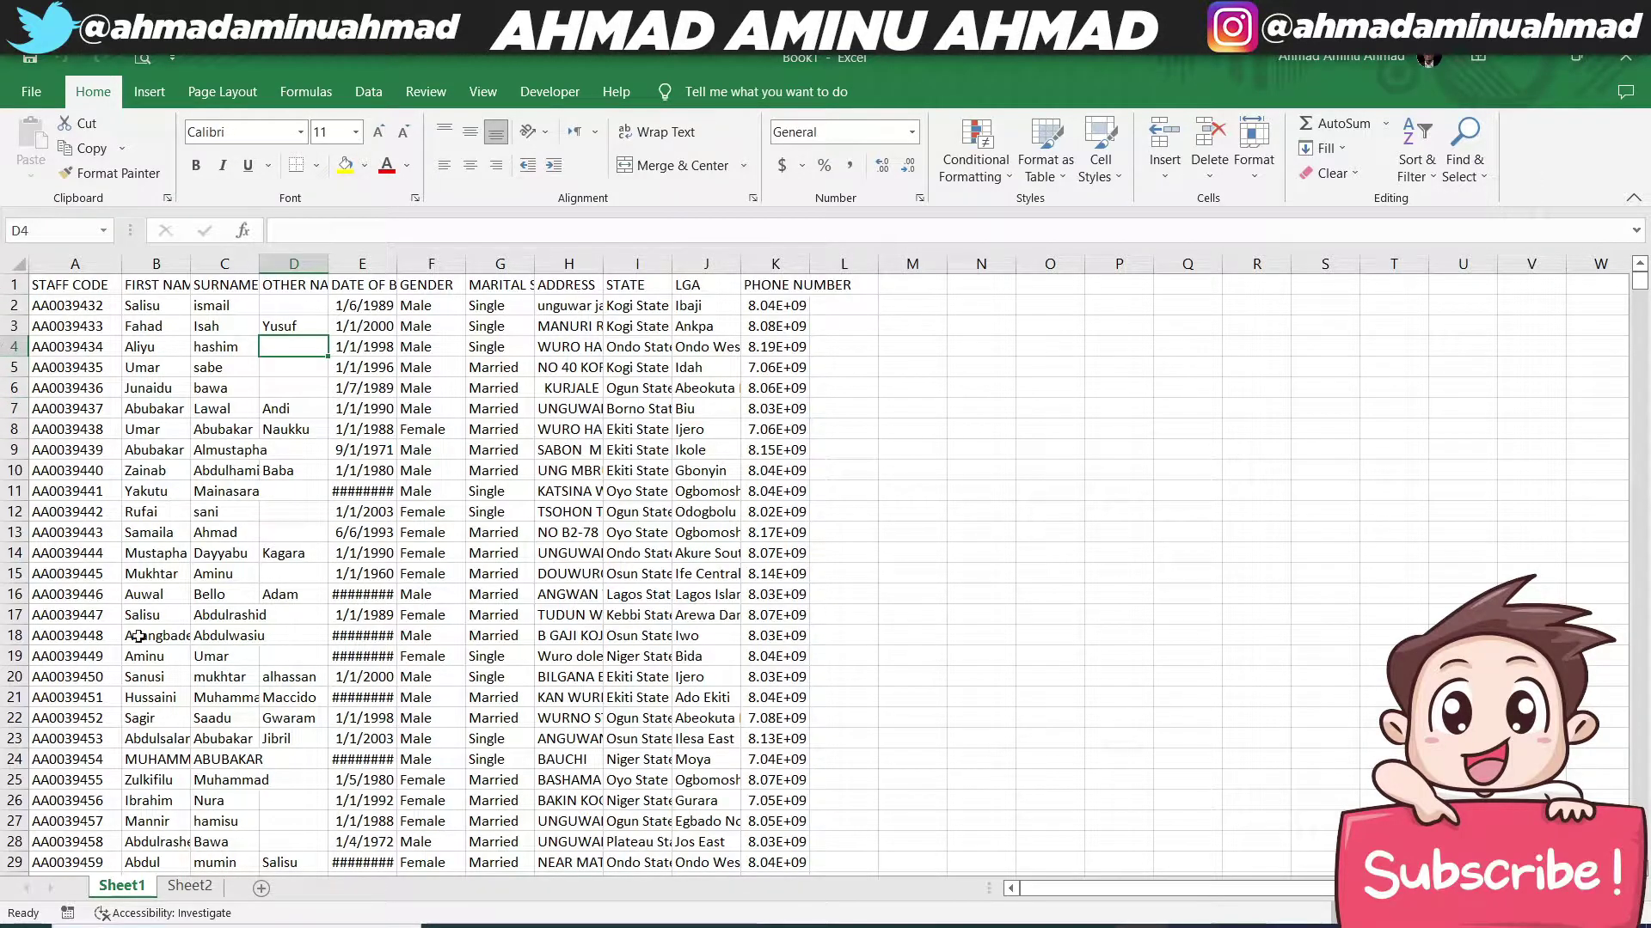
Step: On Sheet2, select the whole staff code list in column A, then return to the top
{"action": "left_click", "coordinate": [184, 887]}
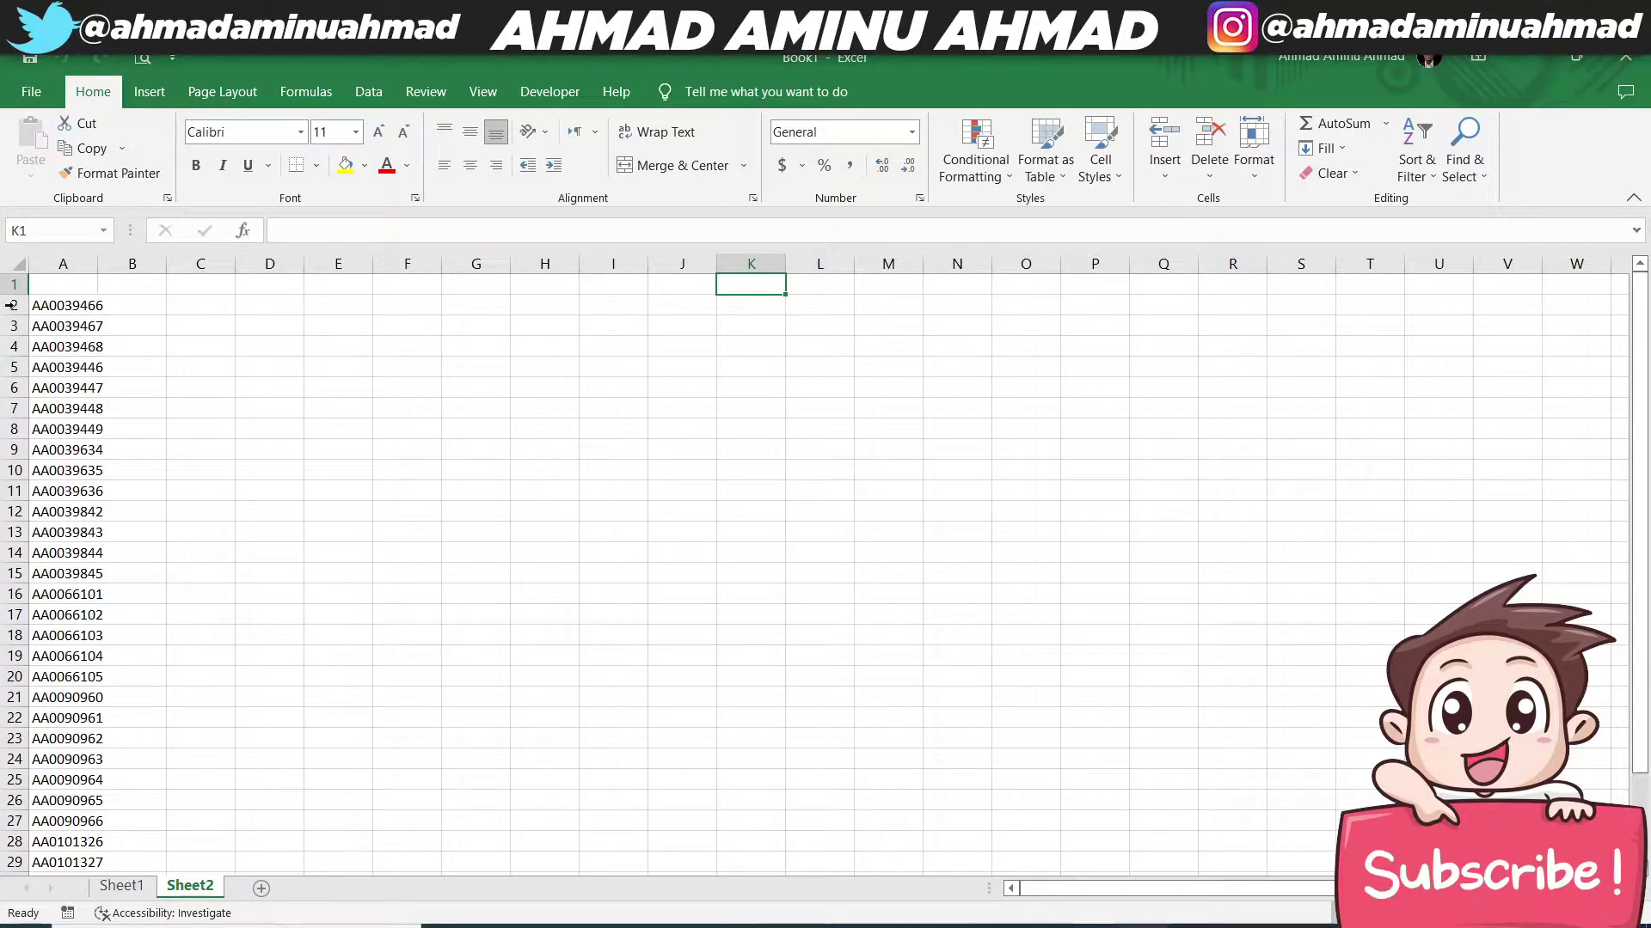
{"action": "left_click_drag", "start_coordinate": [47, 306], "coordinate": [59, 426]}
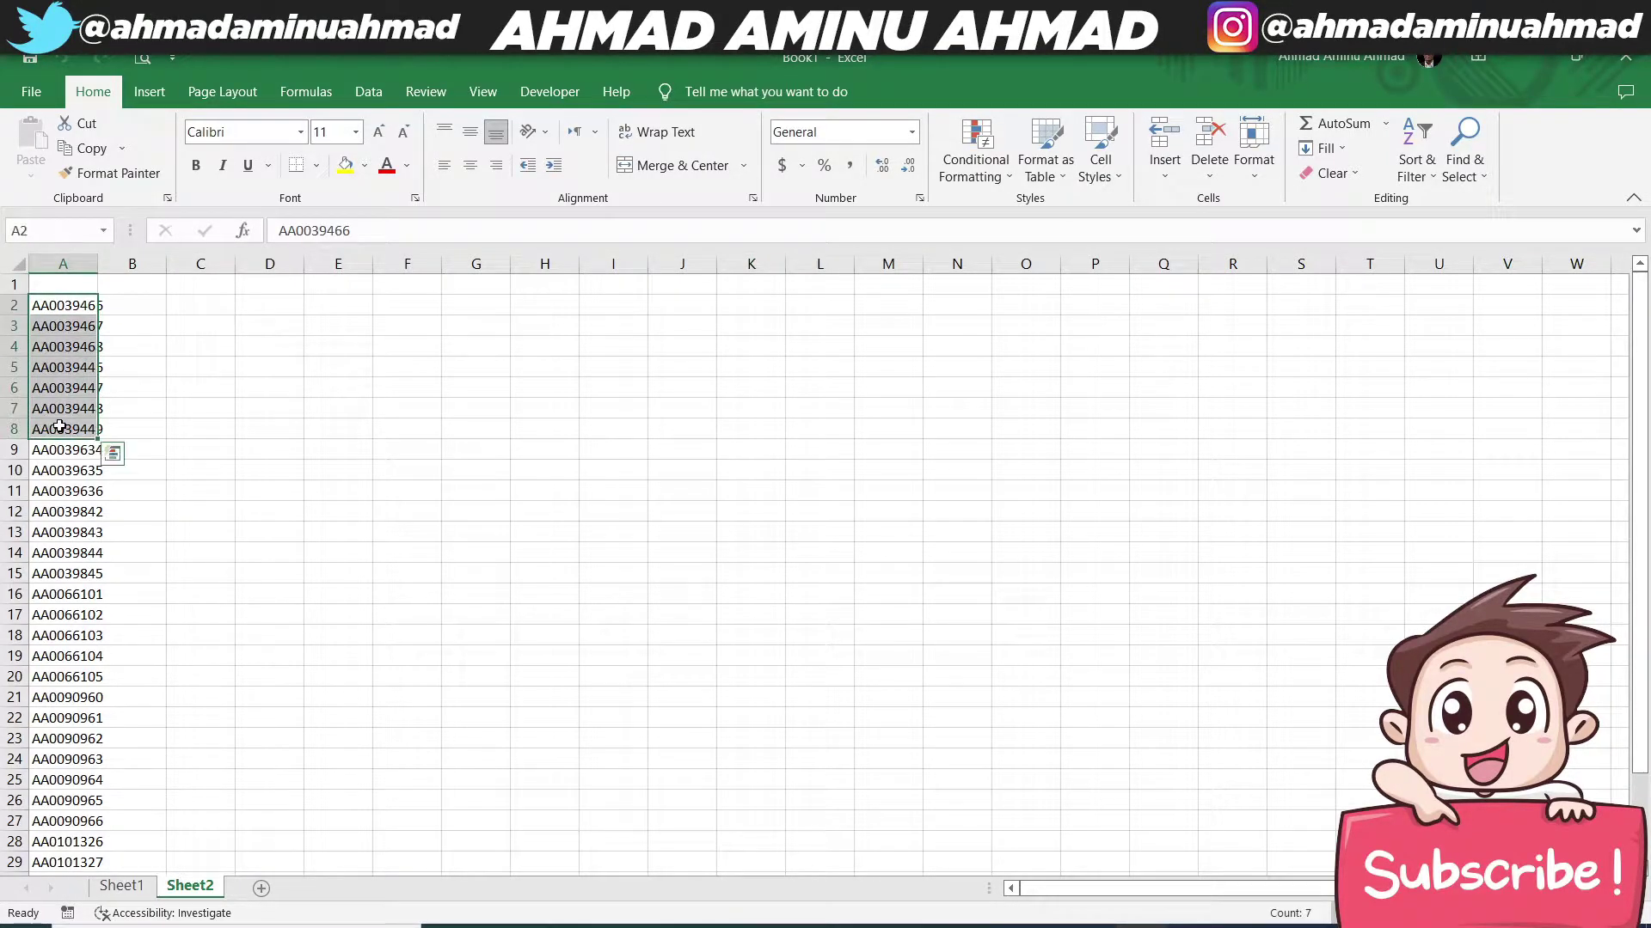
{"action": "key", "text": "ctrl+q"}
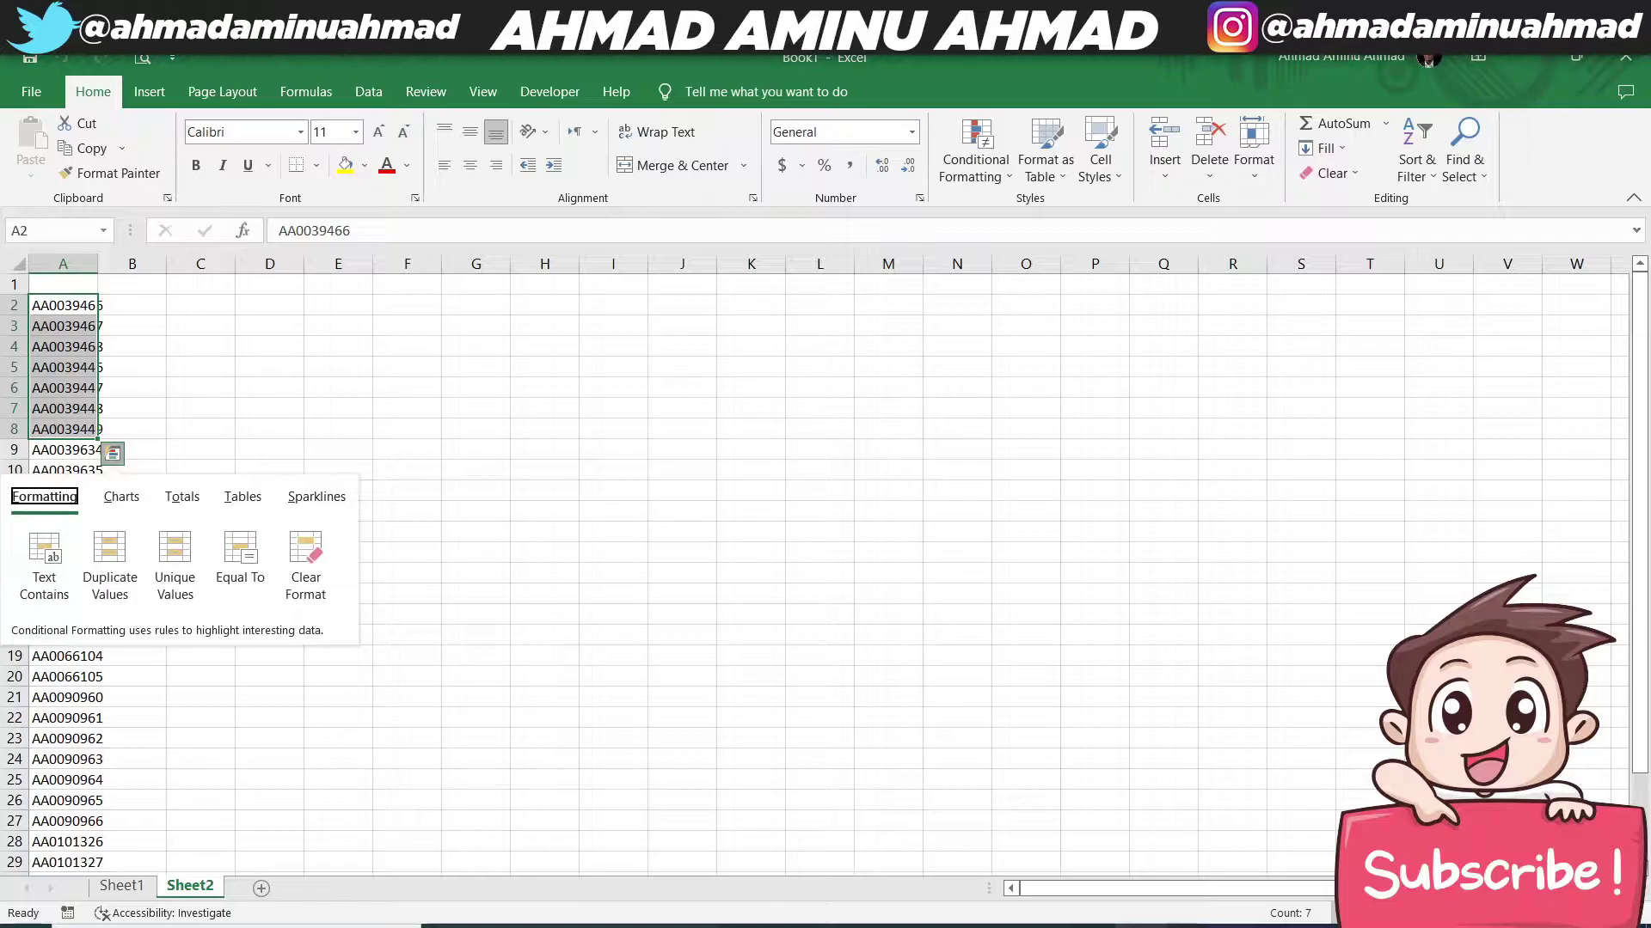
{"action": "key", "text": "Escape"}
{"action": "key", "text": "ctrl+shift+Down"}
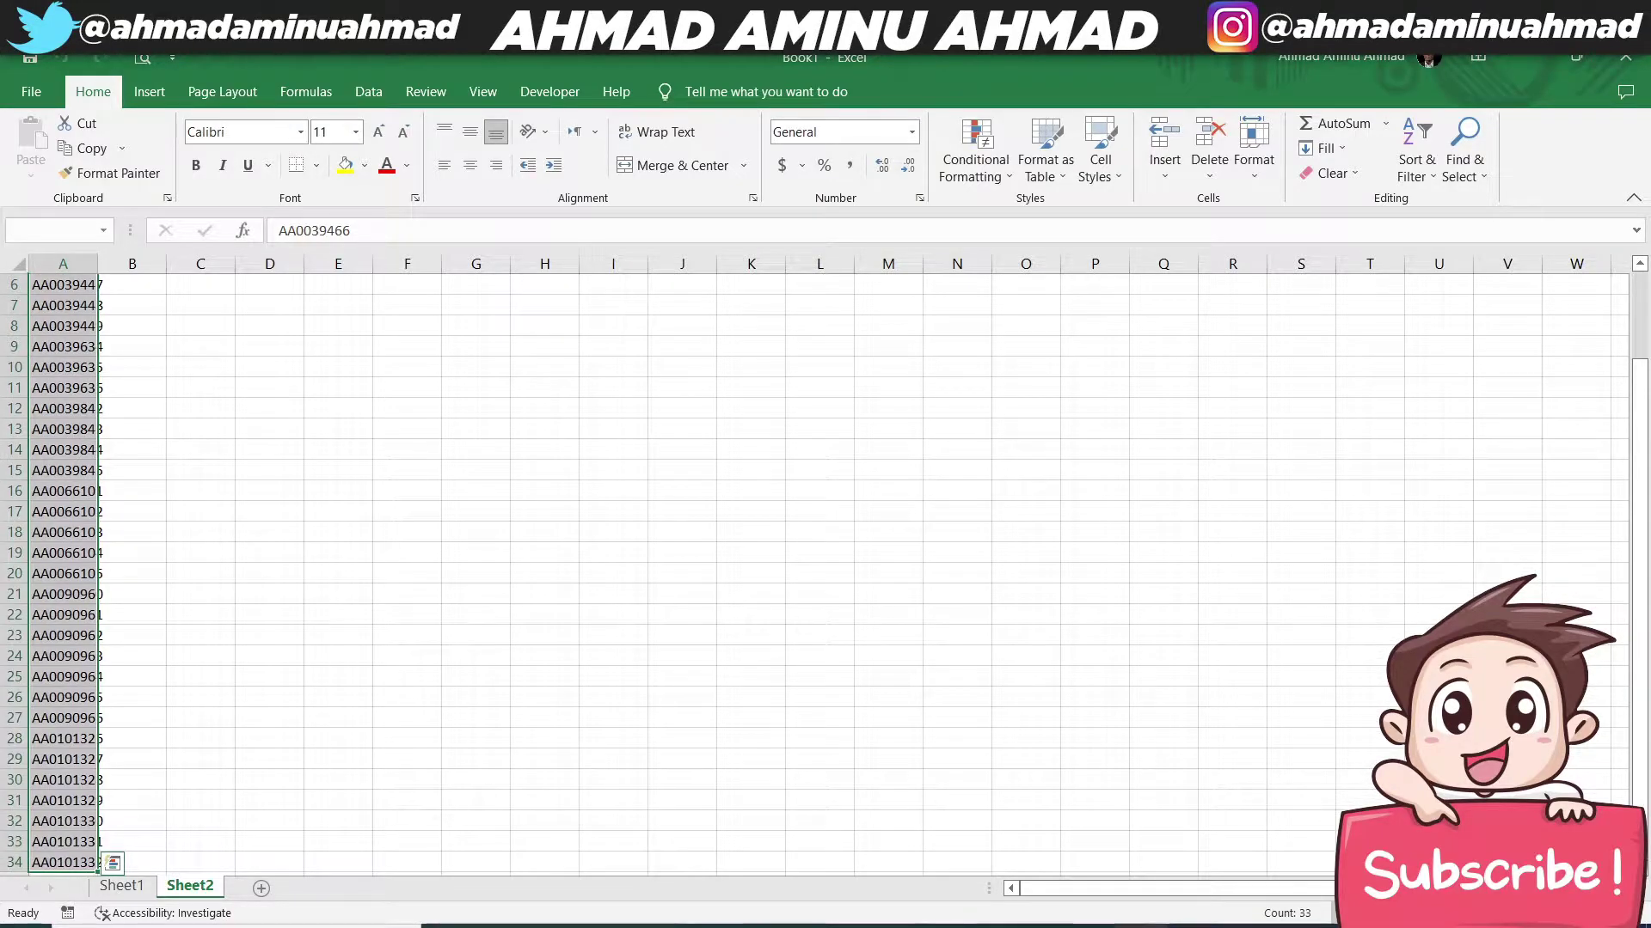
{"action": "key", "text": "ctrl+Home"}
{"action": "key", "text": "Down"}
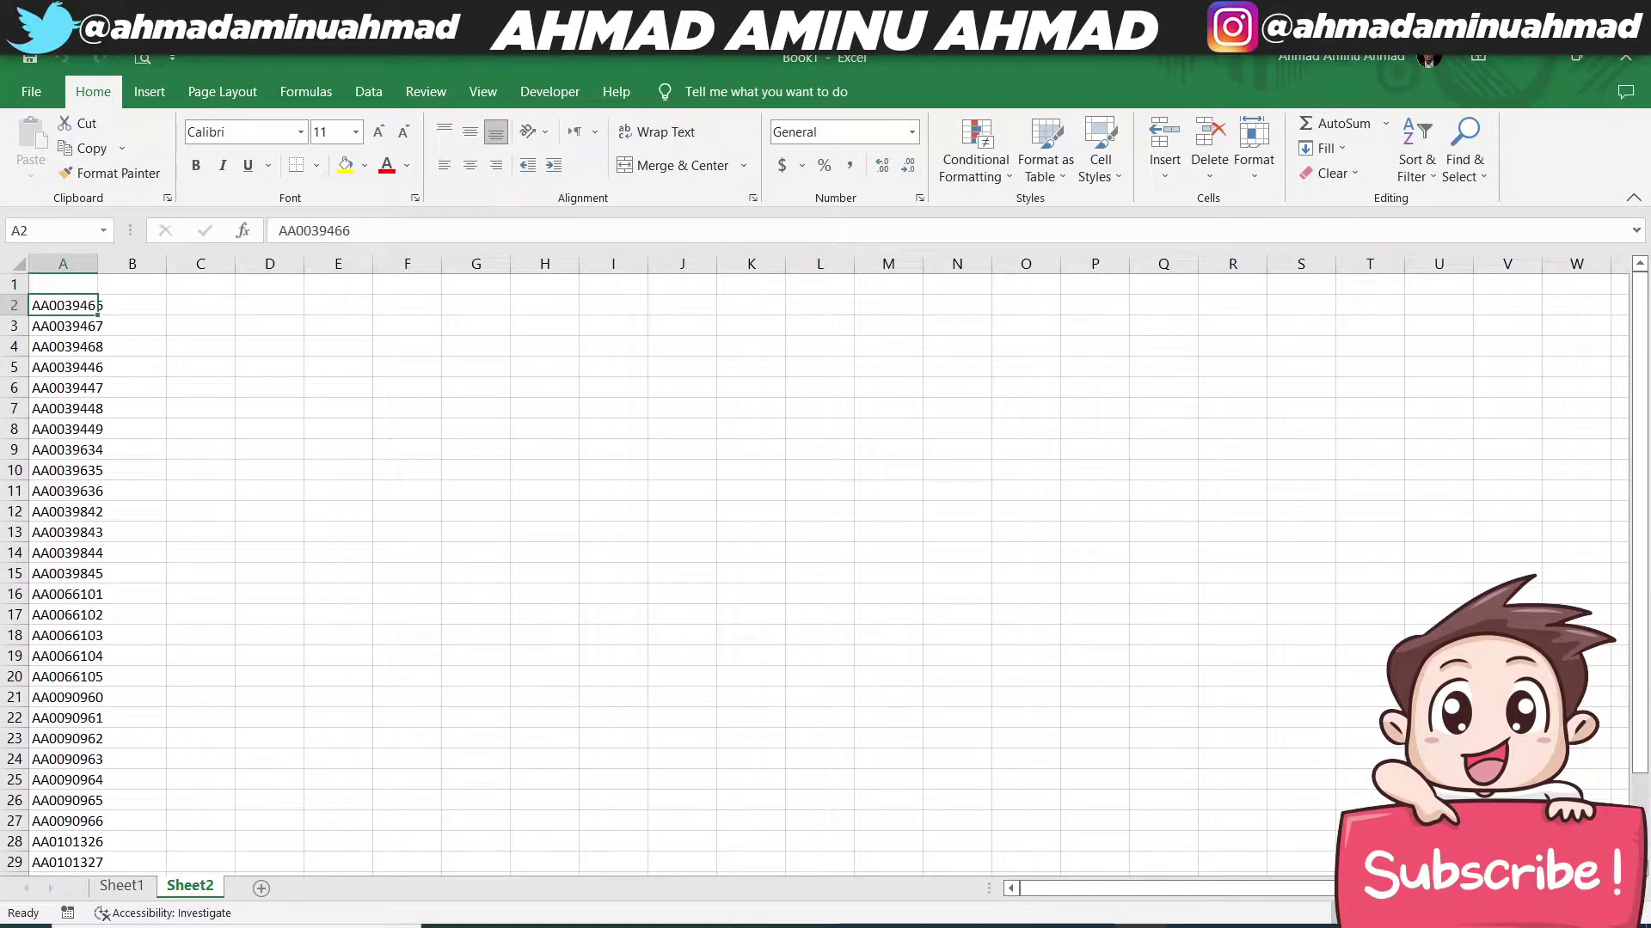
{"action": "key", "text": "Up"}
{"action": "key", "text": "Down"}
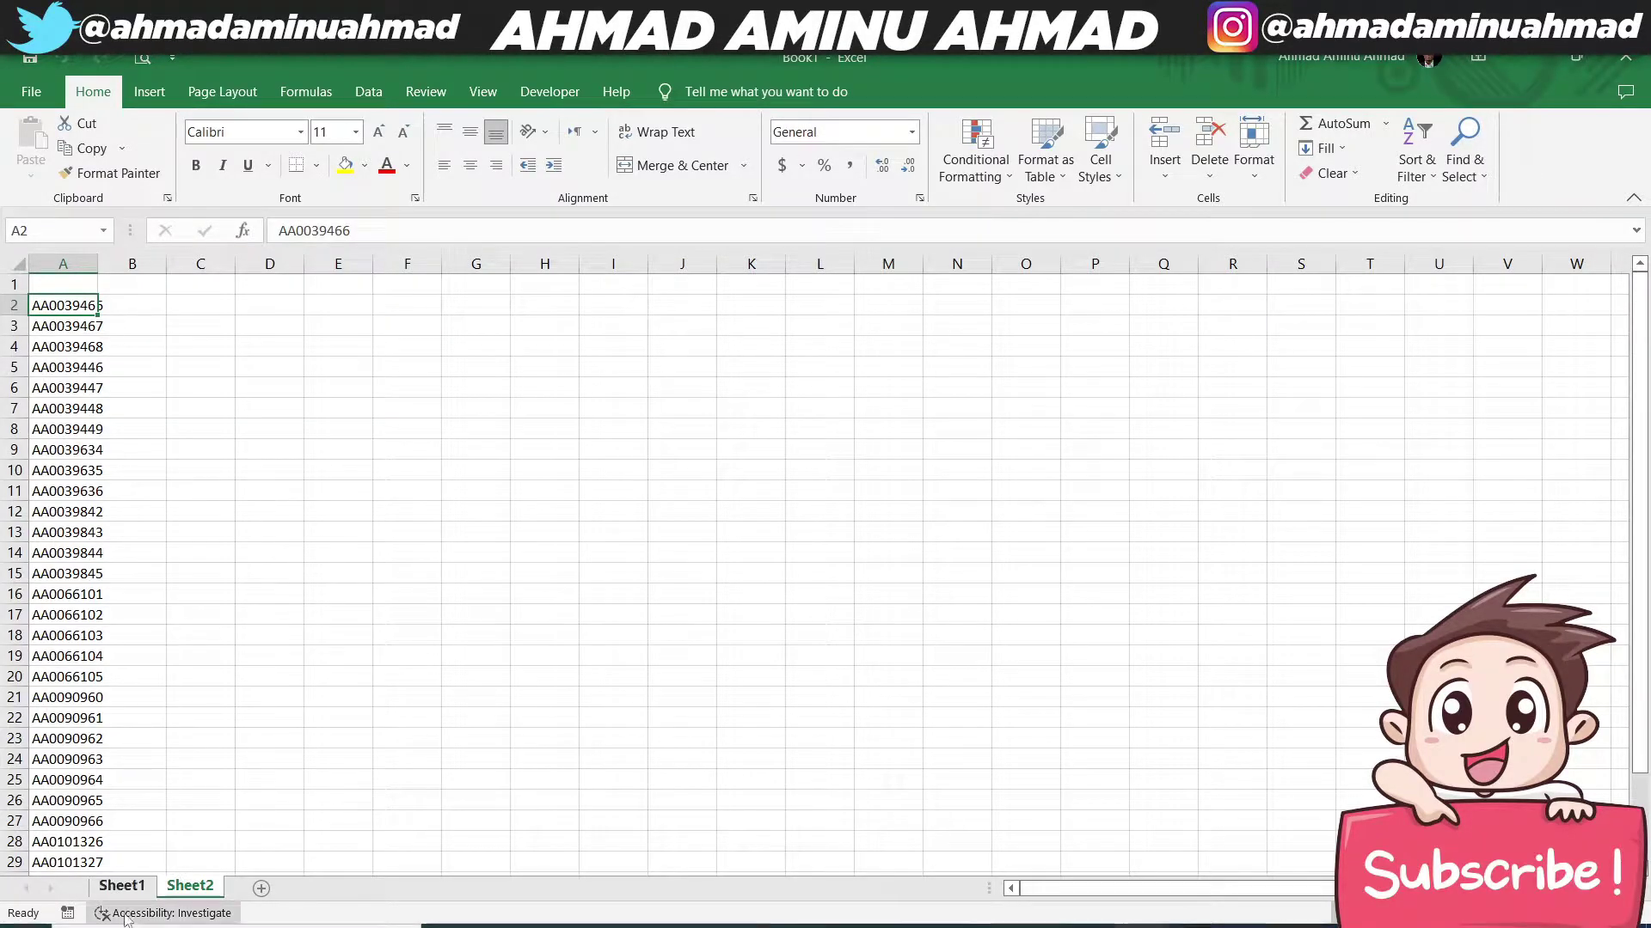
Step: Compare Sheet1 and Sheet2 by switching between them, ending on Sheet2
{"action": "left_click", "coordinate": [118, 886]}
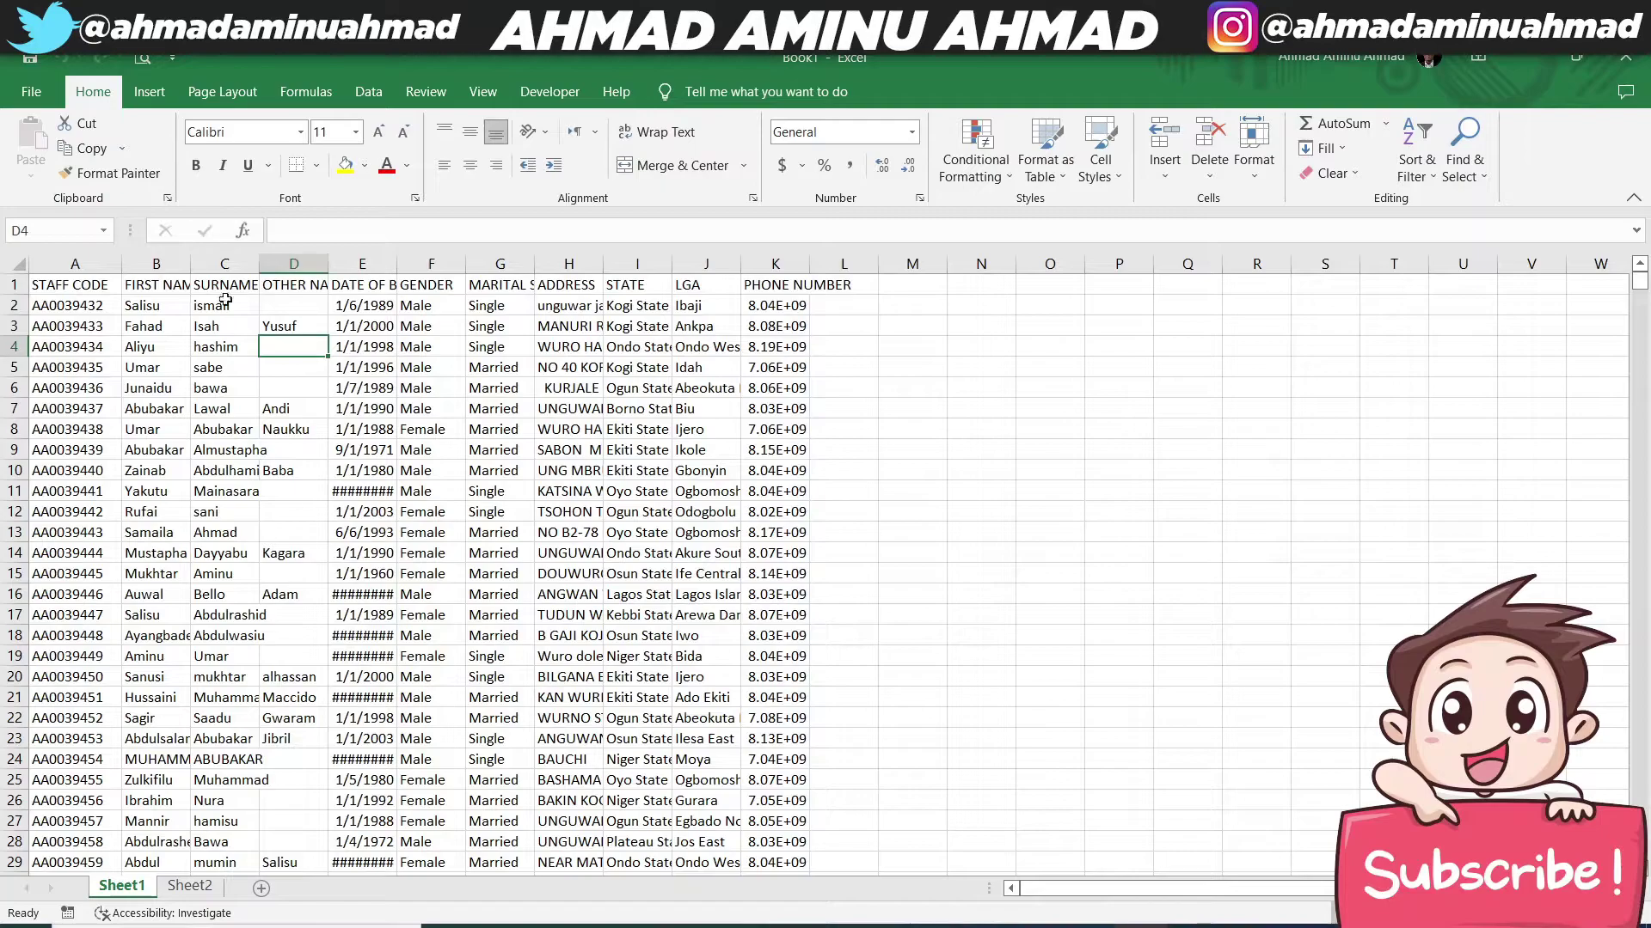
{"action": "left_click", "coordinate": [202, 891]}
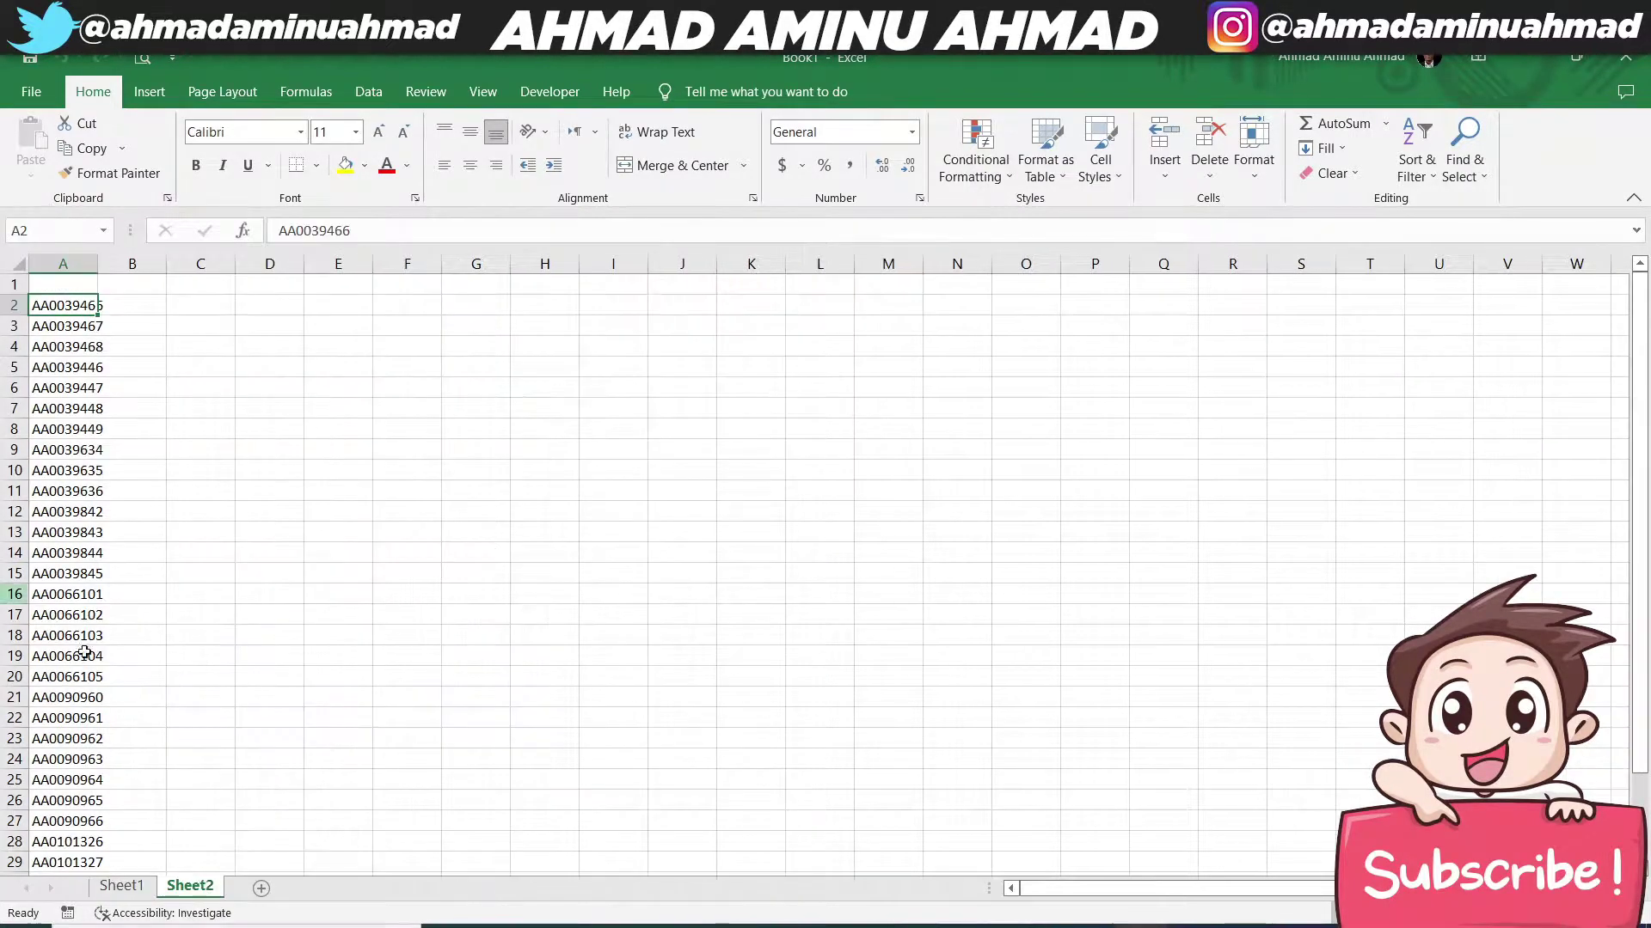
{"action": "left_click", "coordinate": [121, 887]}
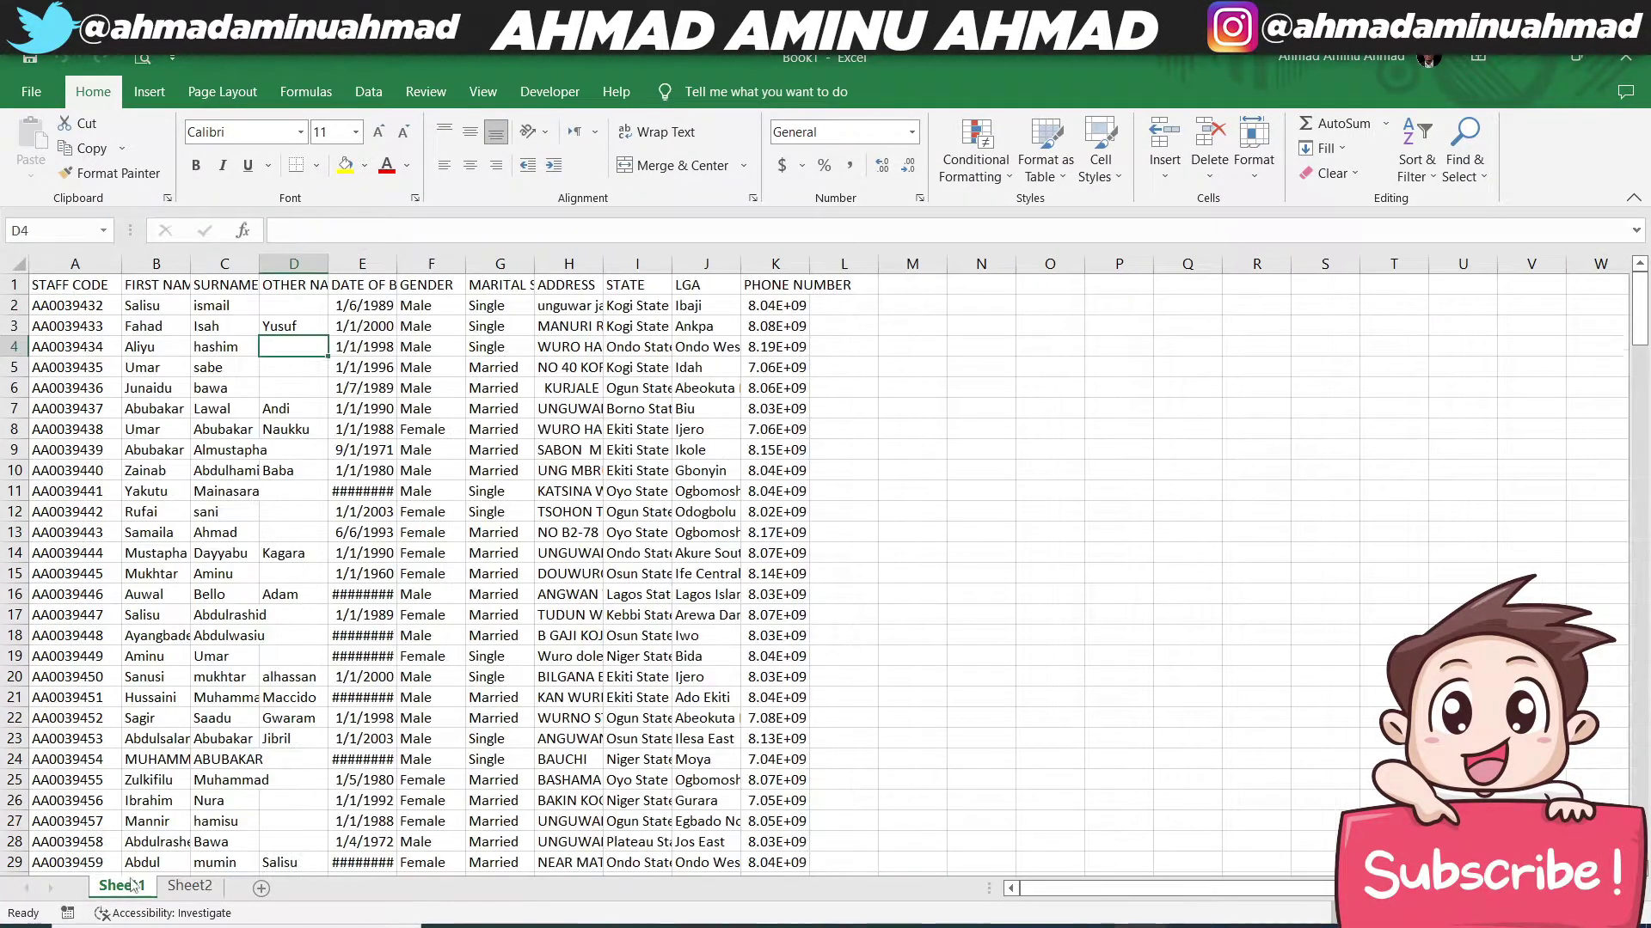
{"action": "left_click", "coordinate": [191, 886]}
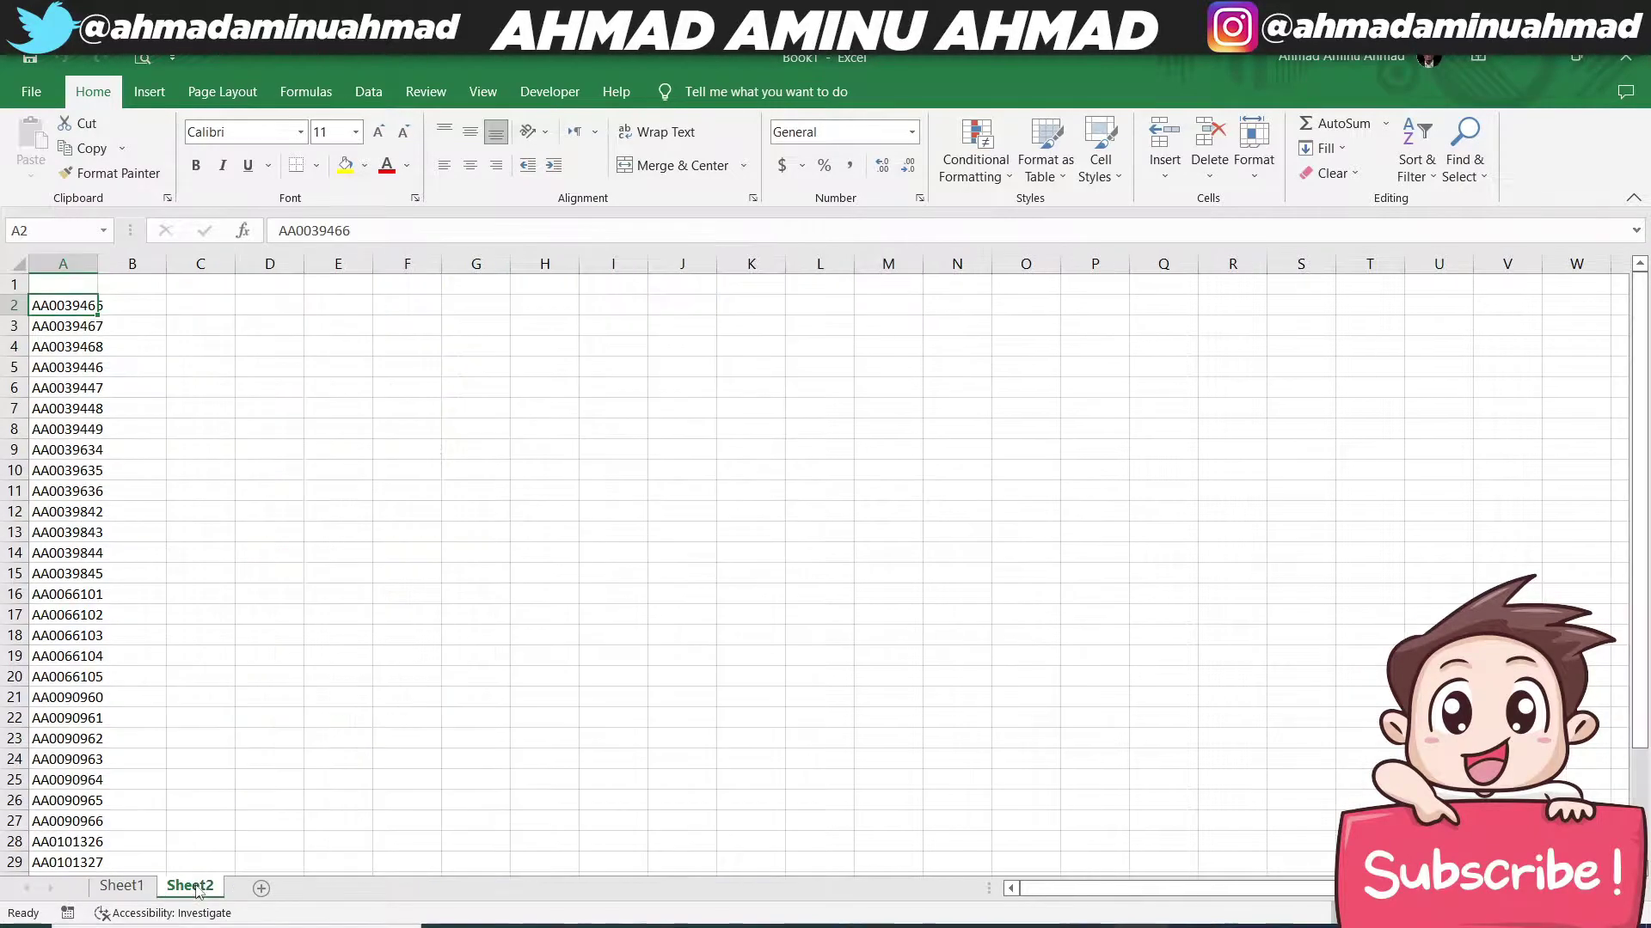
{"action": "left_click", "coordinate": [122, 886]}
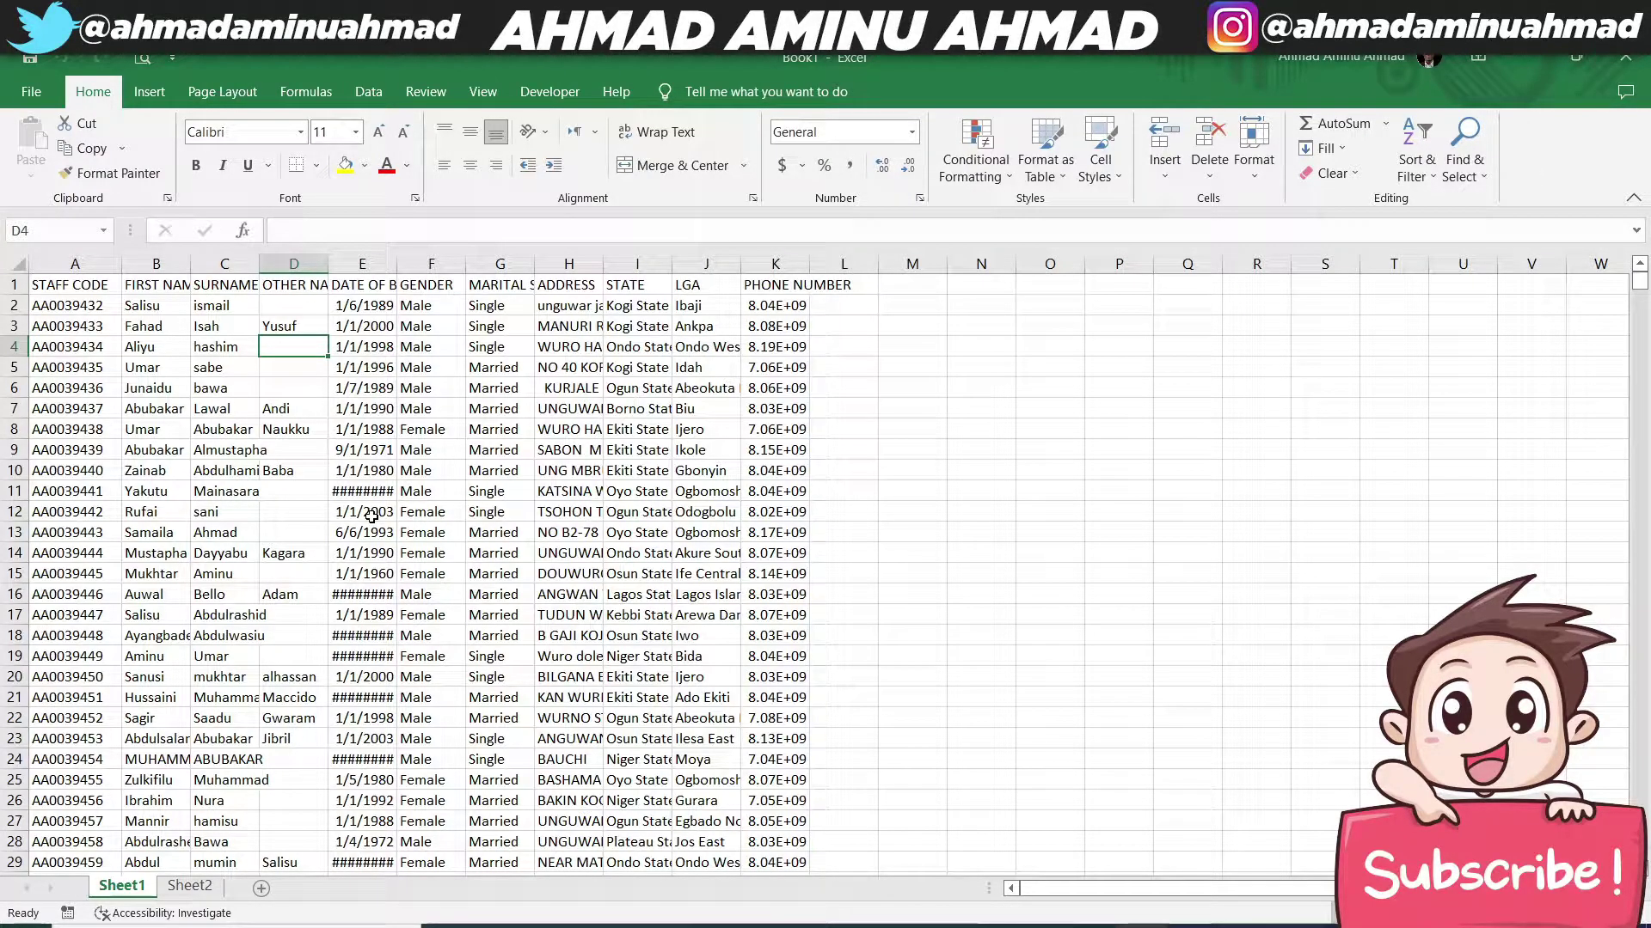
{"action": "left_click", "coordinate": [189, 887]}
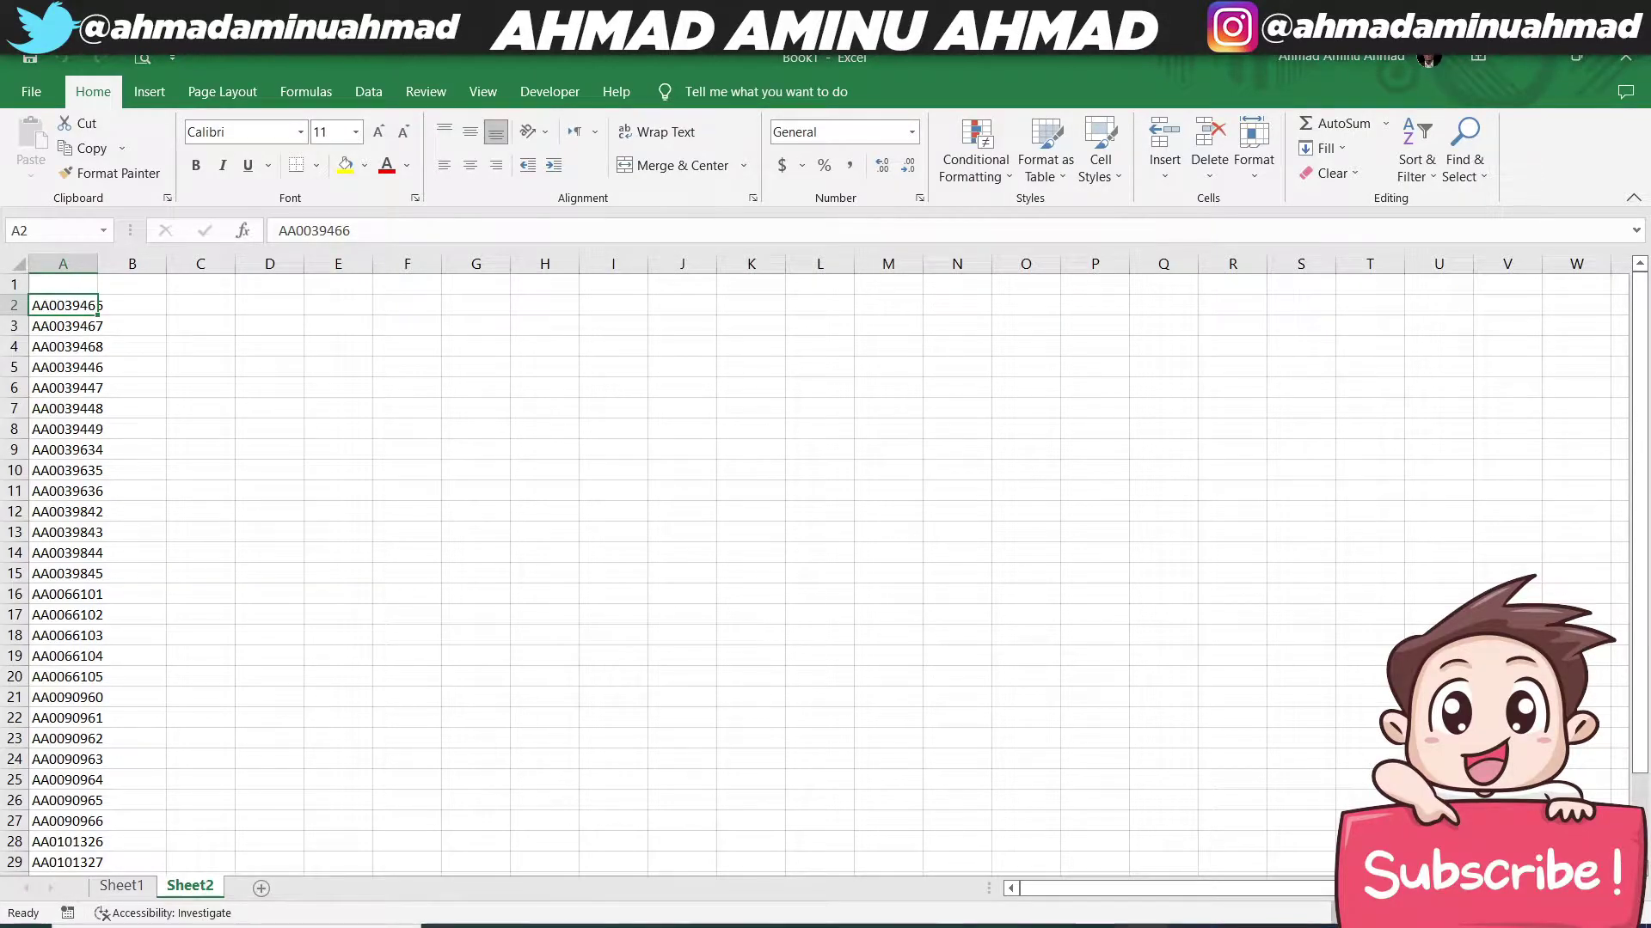
Step: Copy Sheet1's A1:K1 headings, STAFF CODE through PHONE NUMBER, into Sheet2's row 1
{"action": "left_click", "coordinate": [60, 289]}
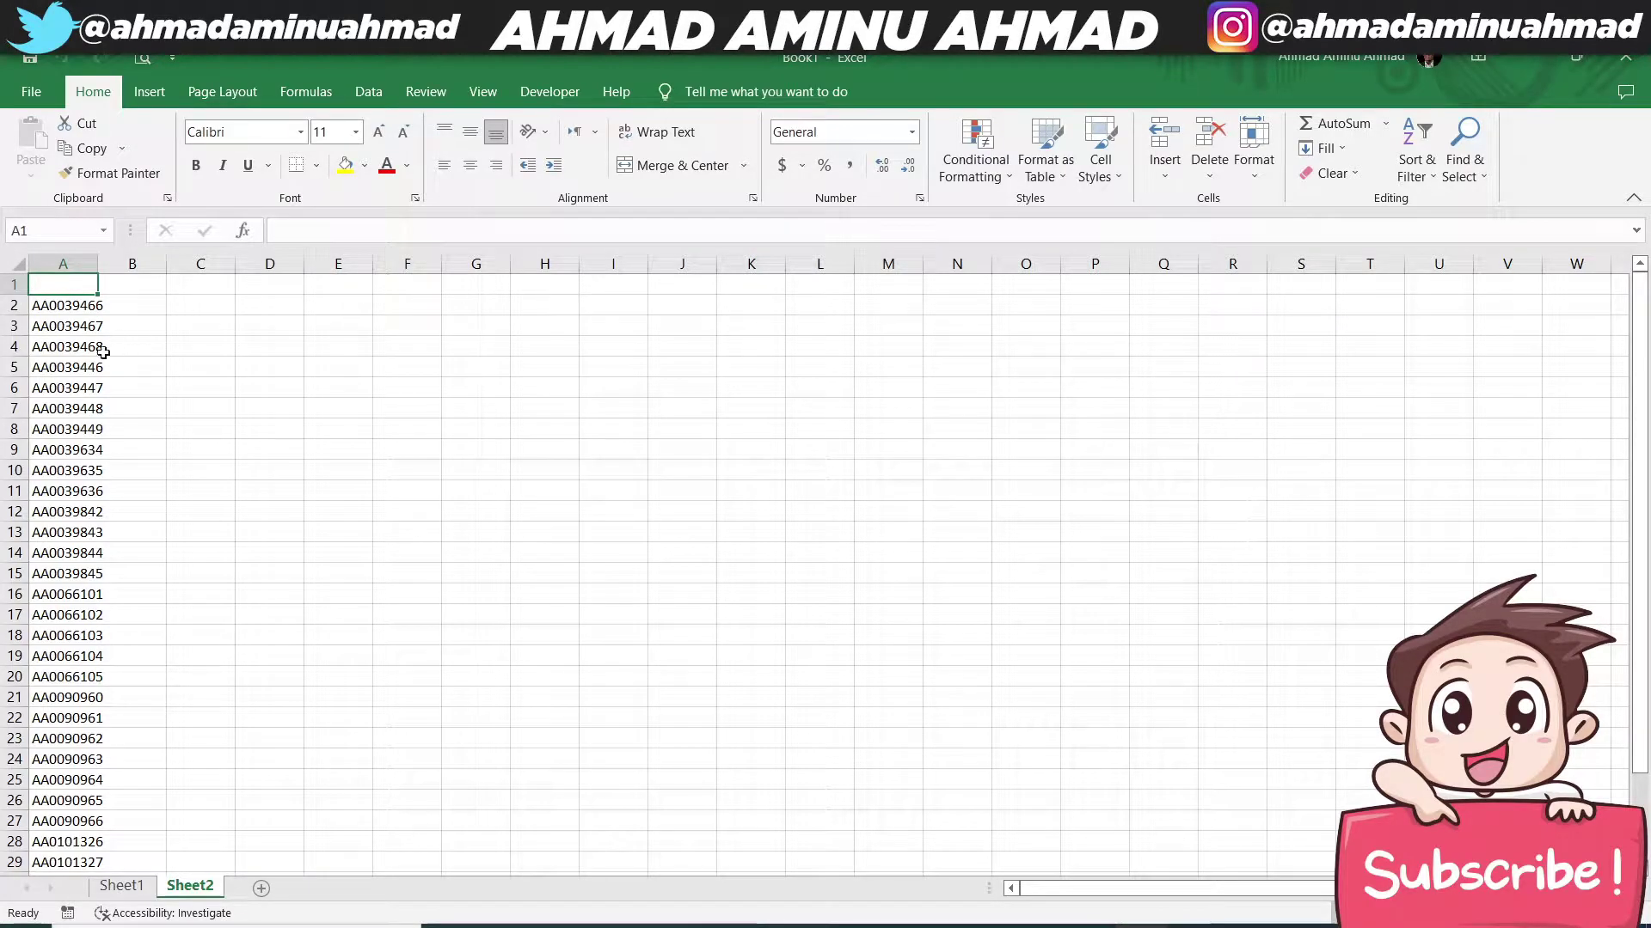
{"action": "left_click", "coordinate": [137, 886]}
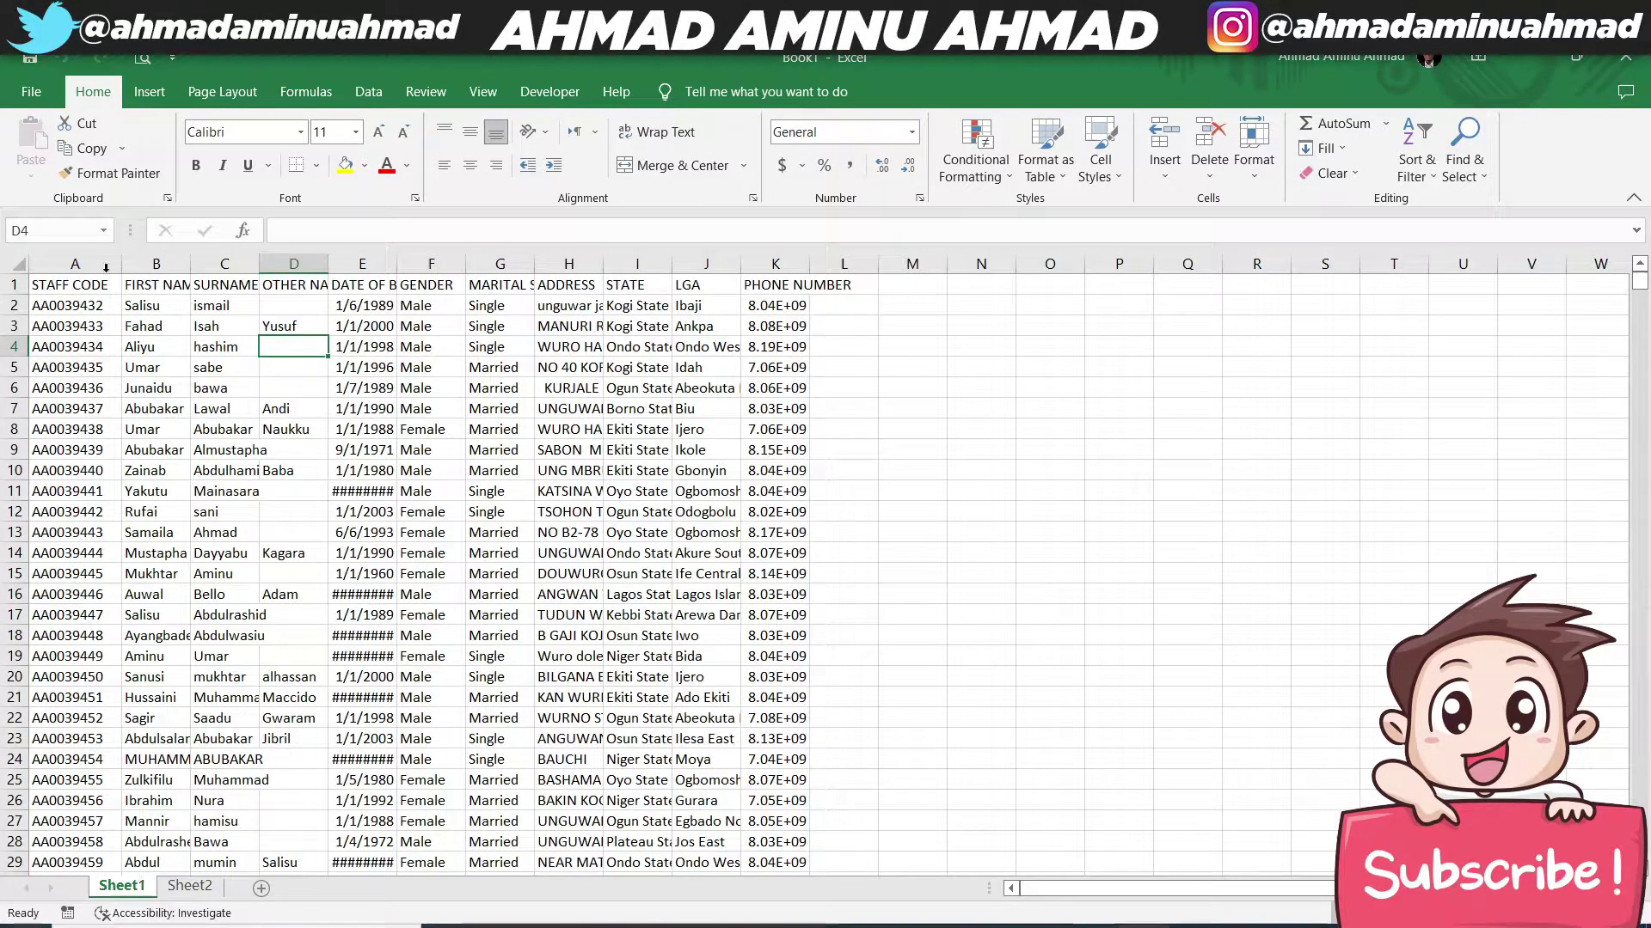
{"action": "left_click_drag", "start_coordinate": [86, 285], "coordinate": [760, 285]}
{"action": "key", "text": "ctrl+c"}
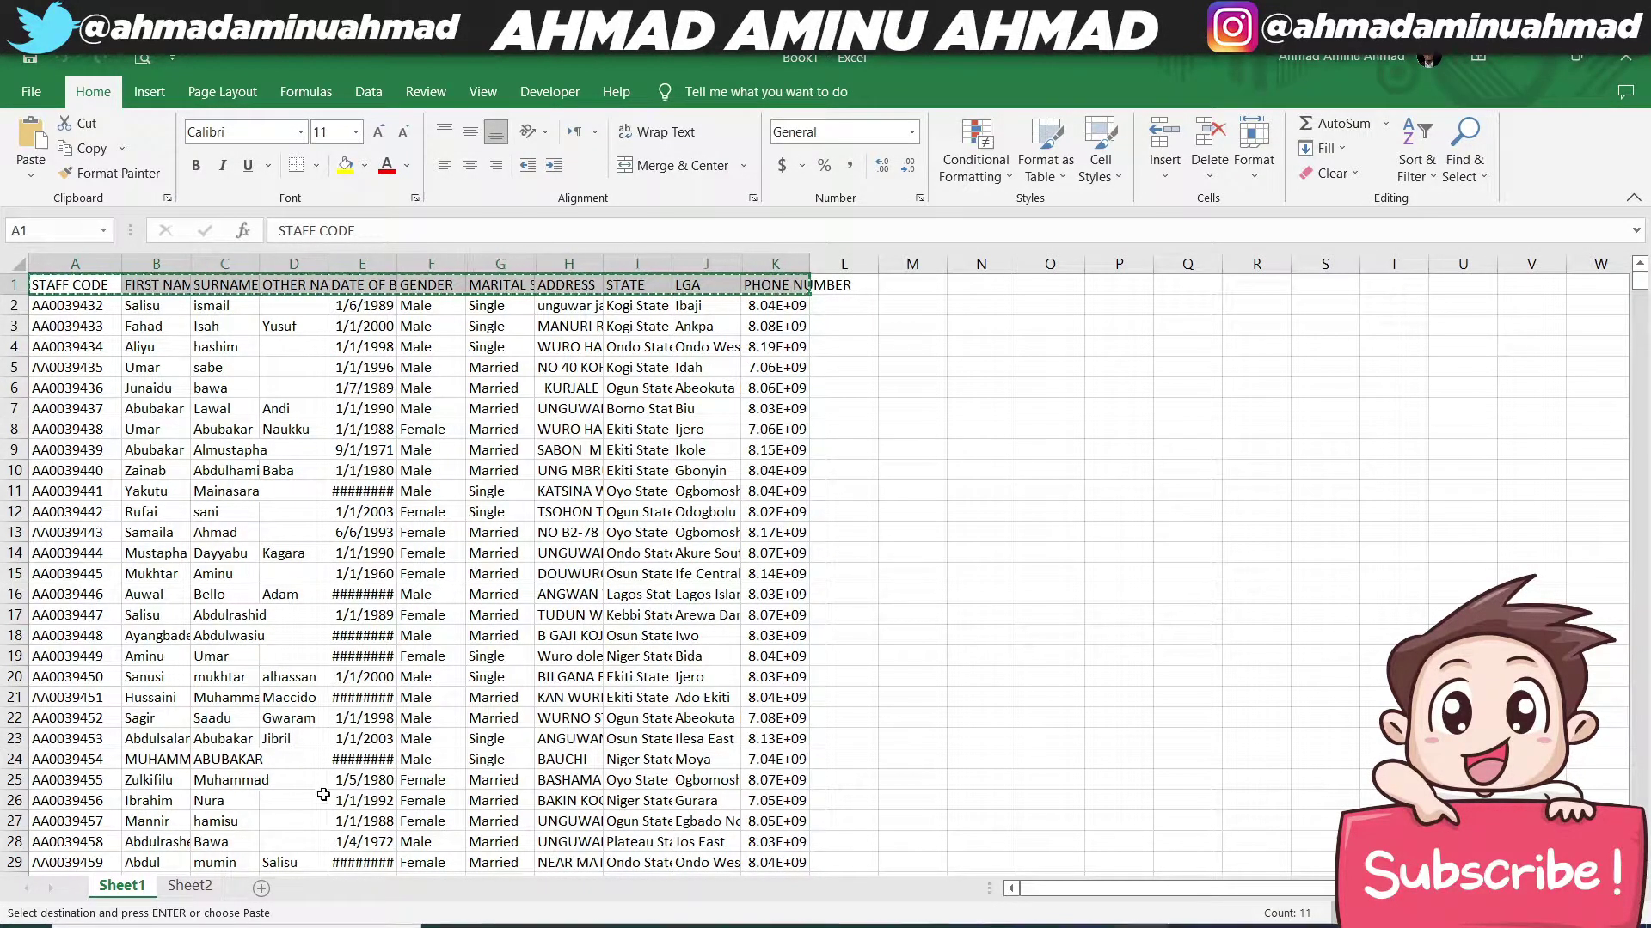
{"action": "left_click", "coordinate": [180, 893]}
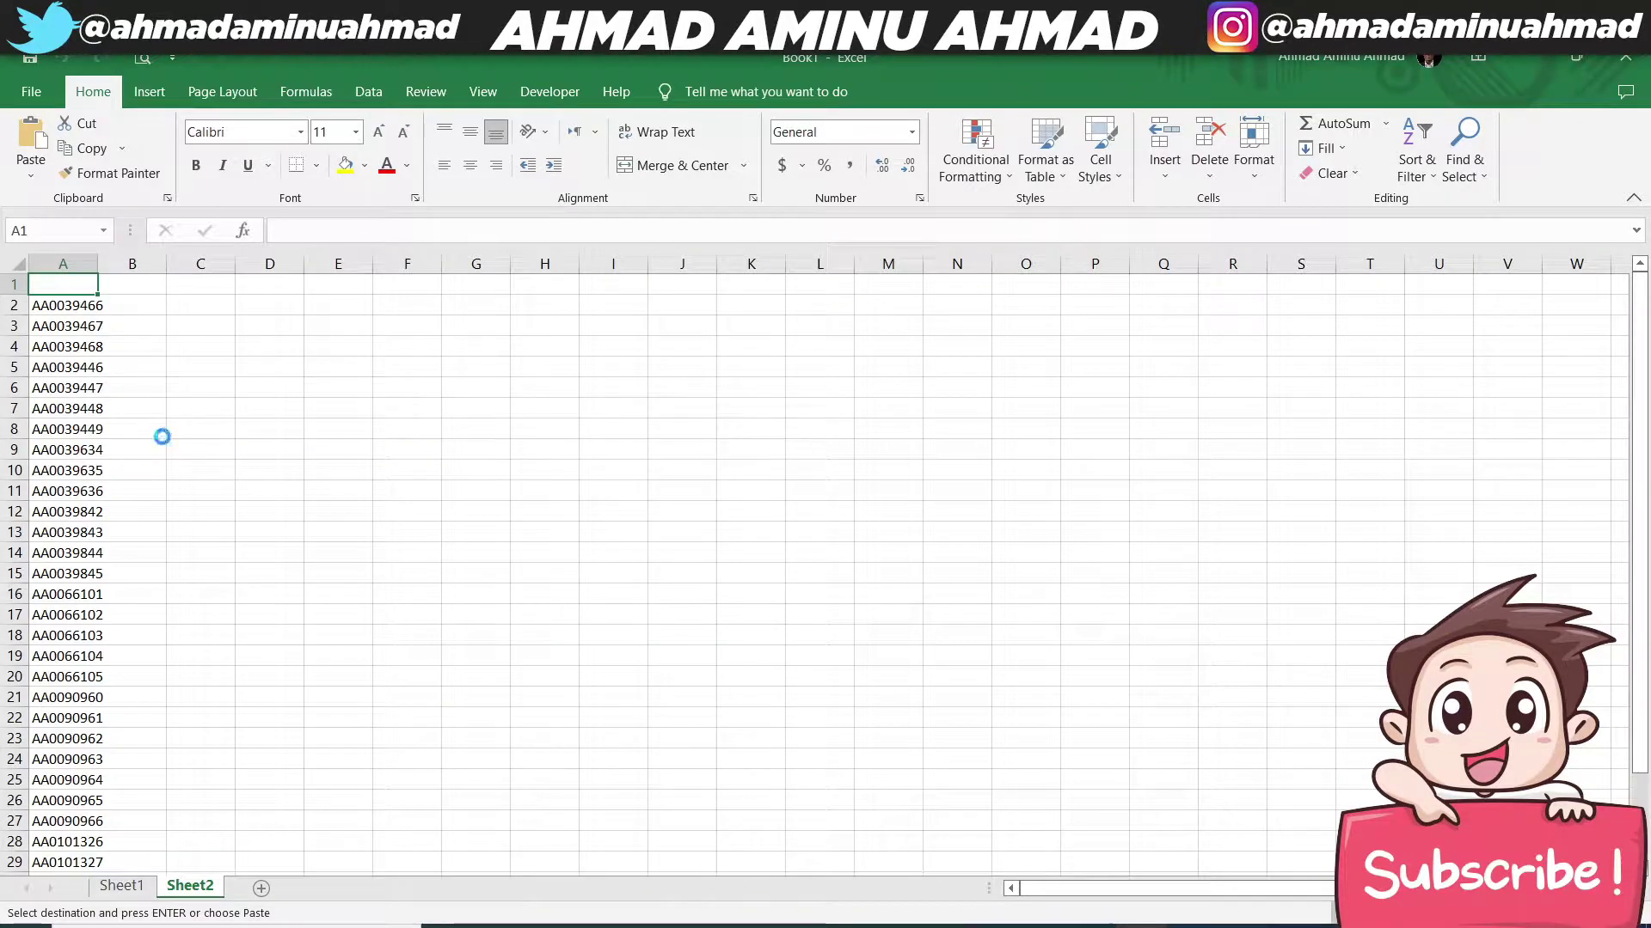
{"action": "key", "text": "ctrl+v"}
Step: Select B2:K34 on Sheet2 as the block for the staff details
{"action": "left_click", "coordinate": [154, 307]}
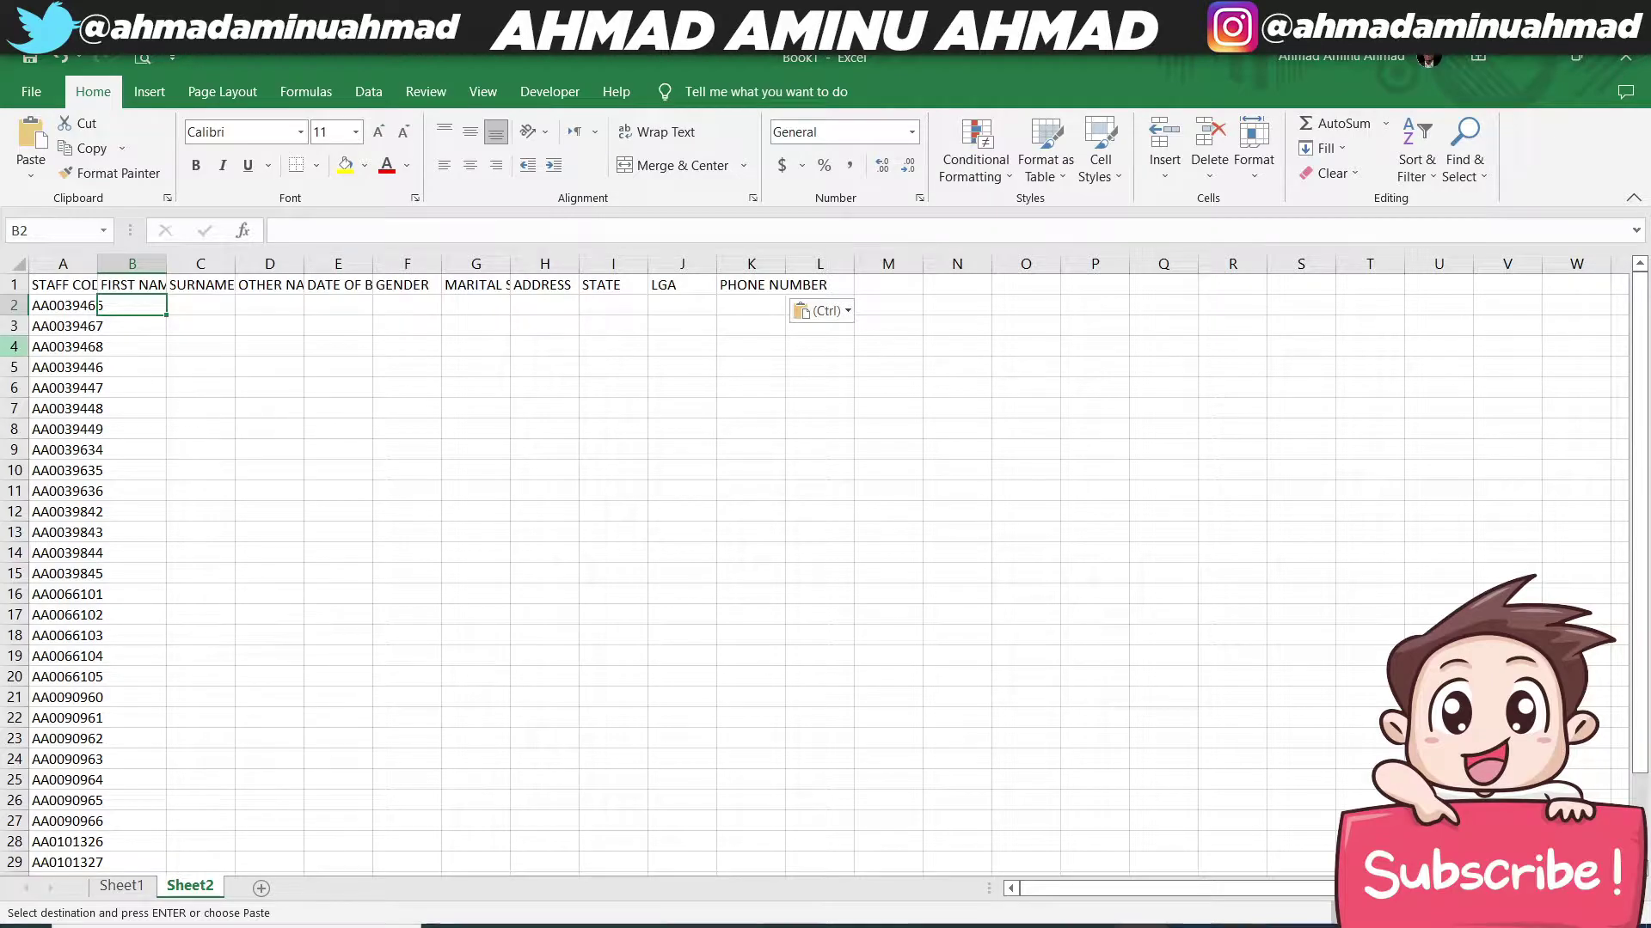
{"action": "left_click", "coordinate": [725, 284]}
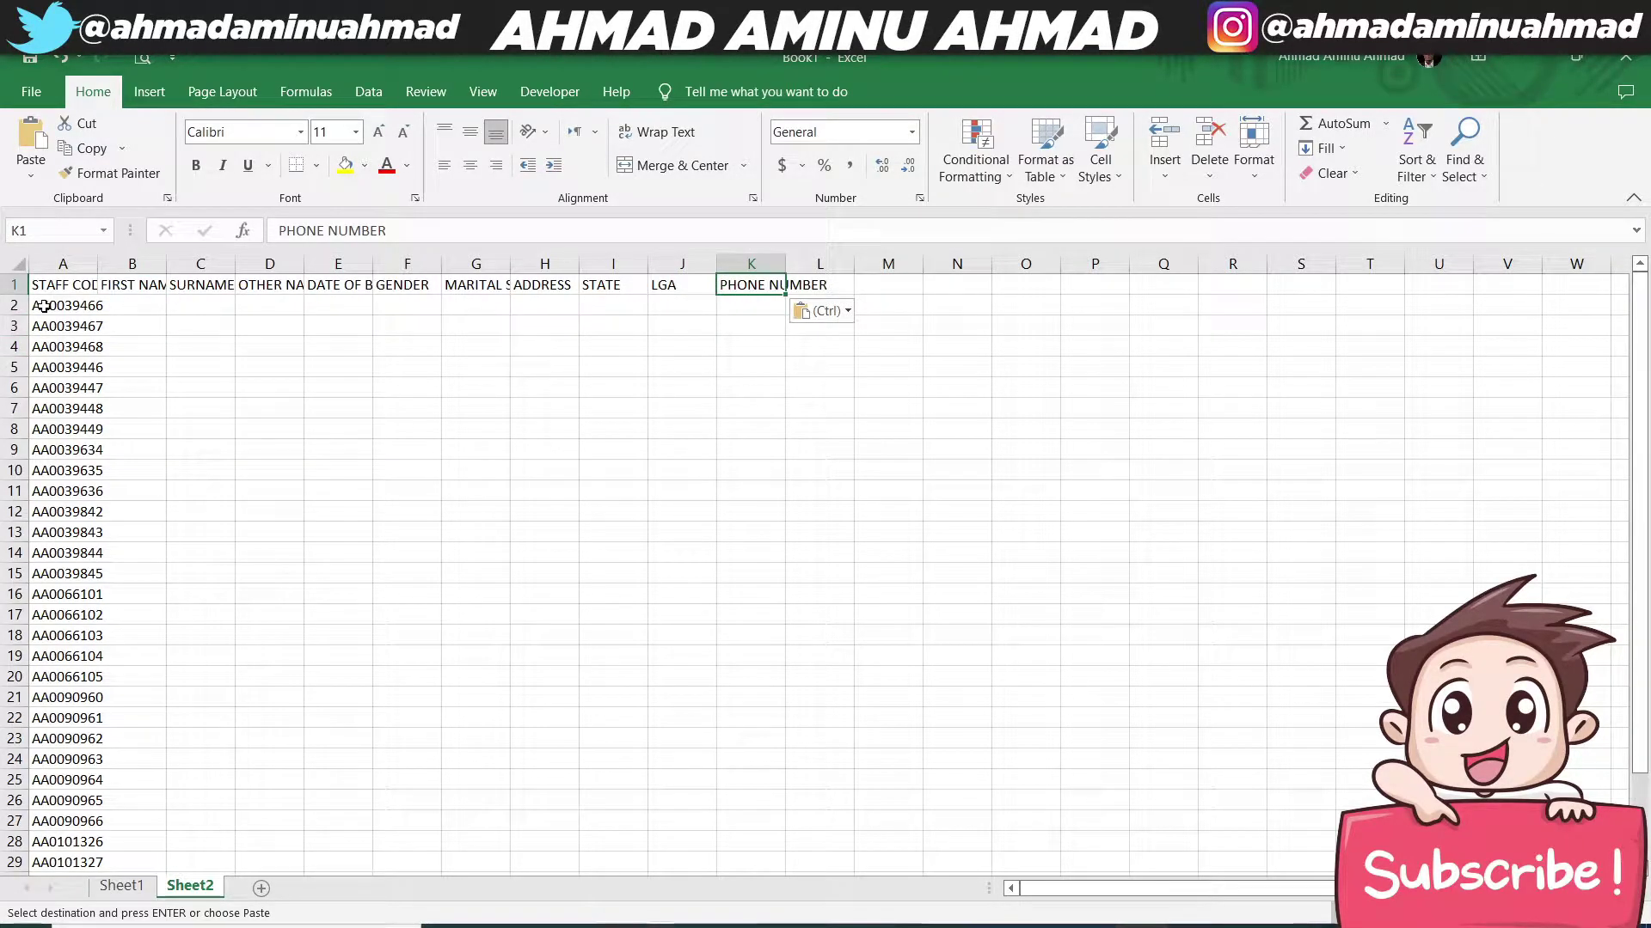
{"action": "left_click_drag", "start_coordinate": [137, 306], "coordinate": [766, 832]}
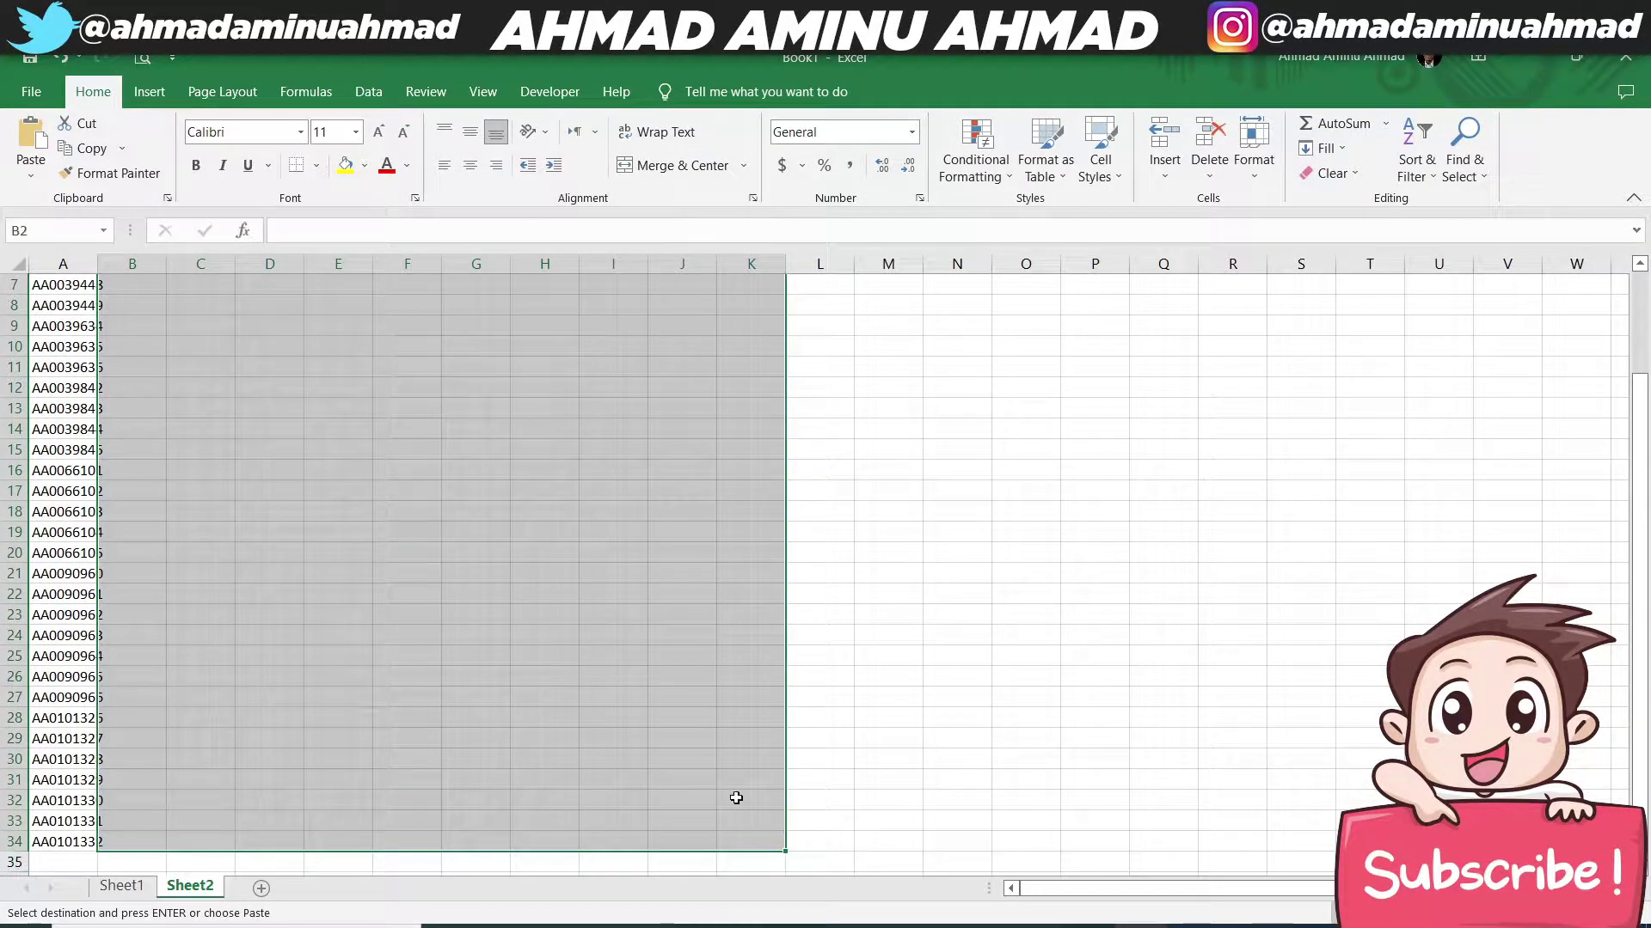
{"action": "key", "text": "ctrl+v"}
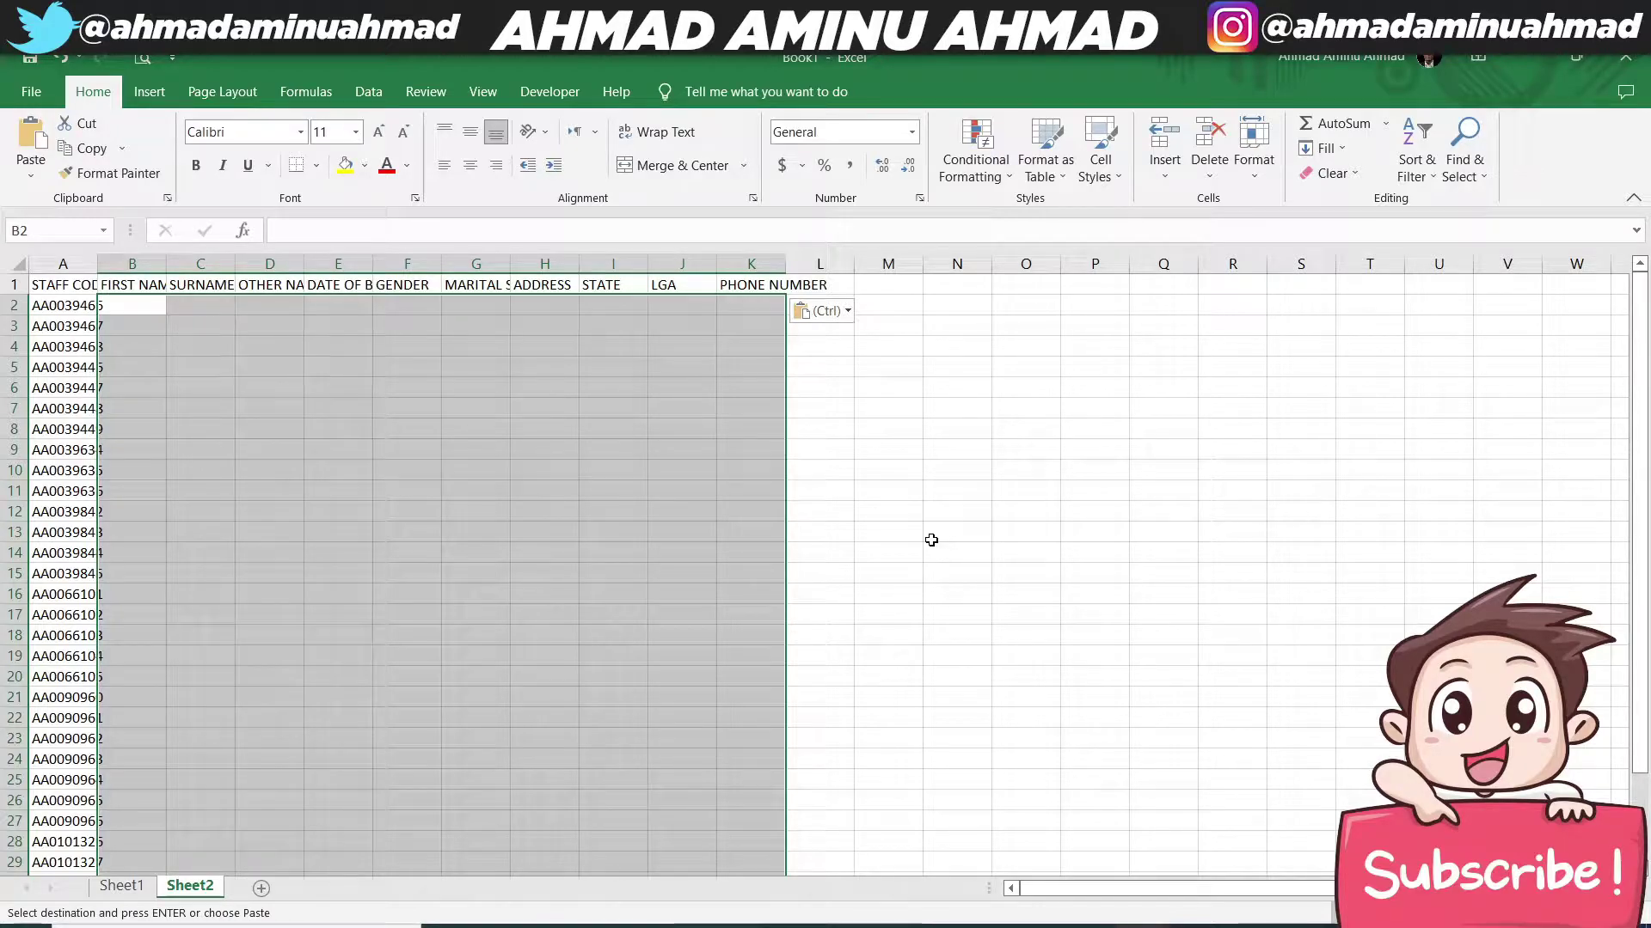
Step: Type =INDEX( into B2 while the B2:K34 block stays selected
{"action": "type", "text": "="}
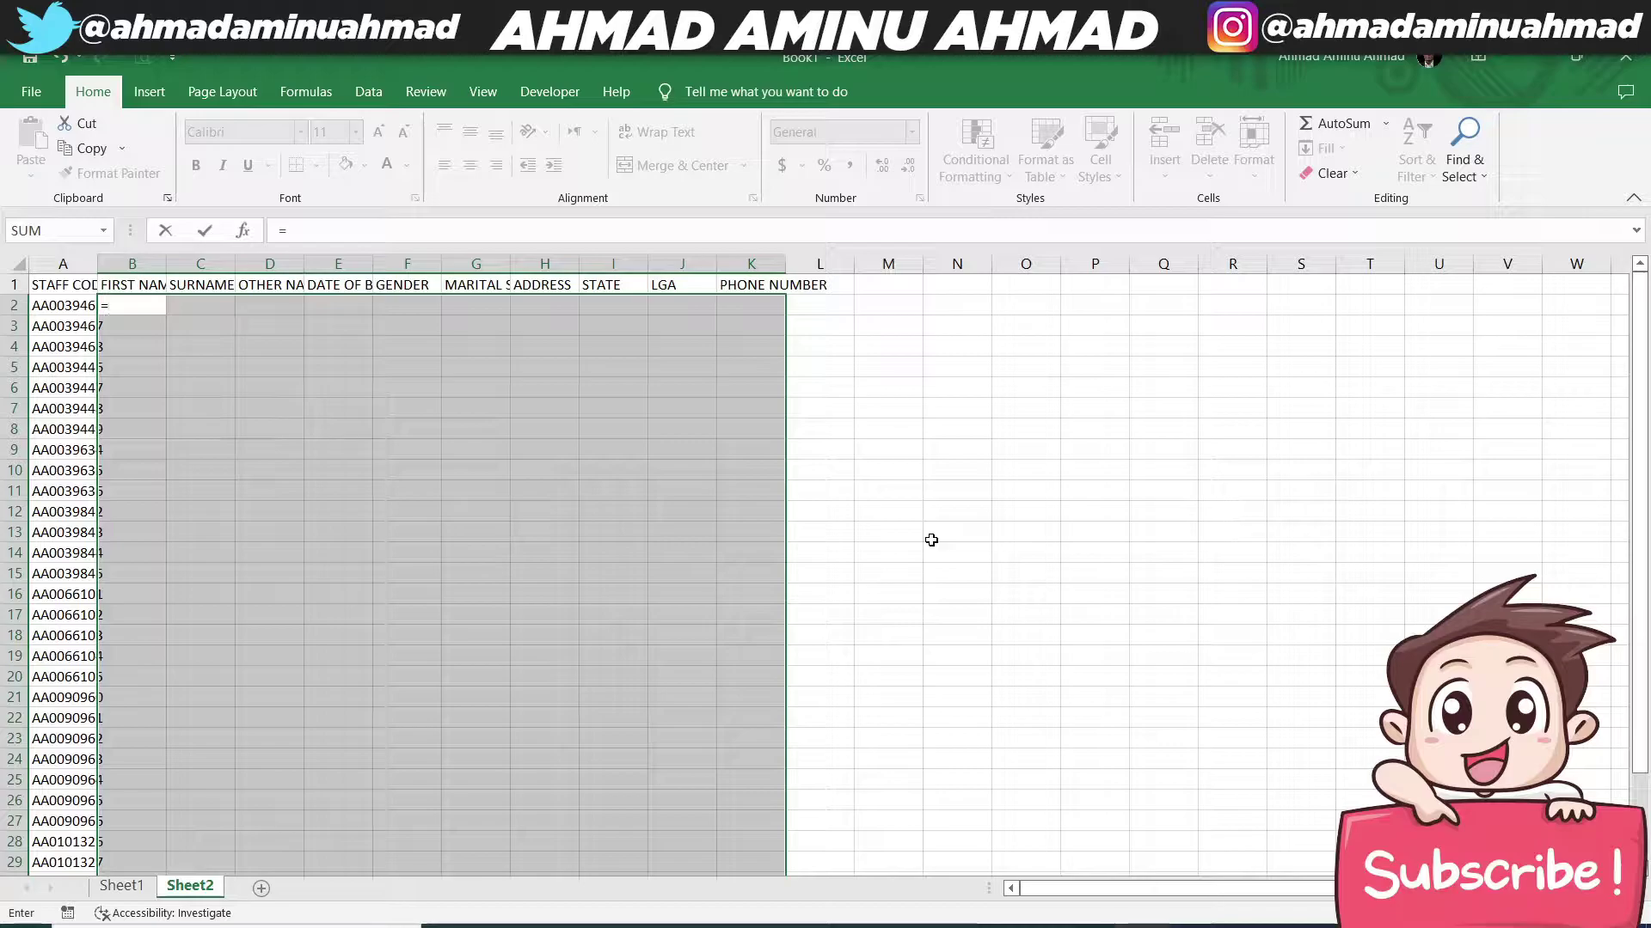
{"action": "type", "text": "INDEX"}
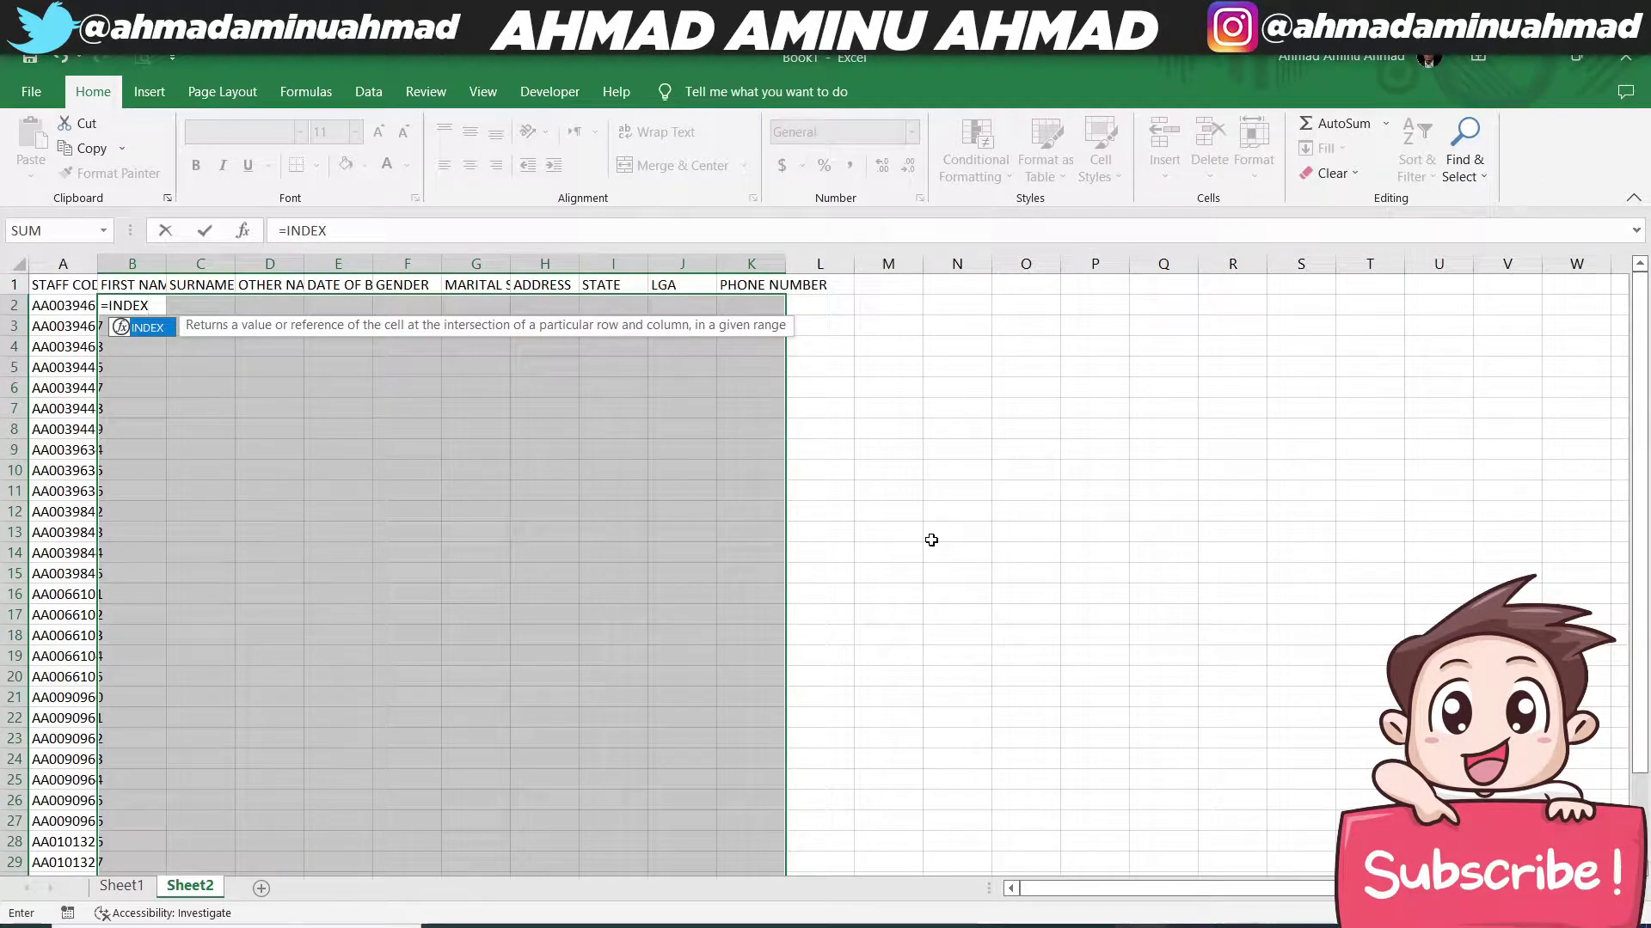
{"action": "type", "text": "("}
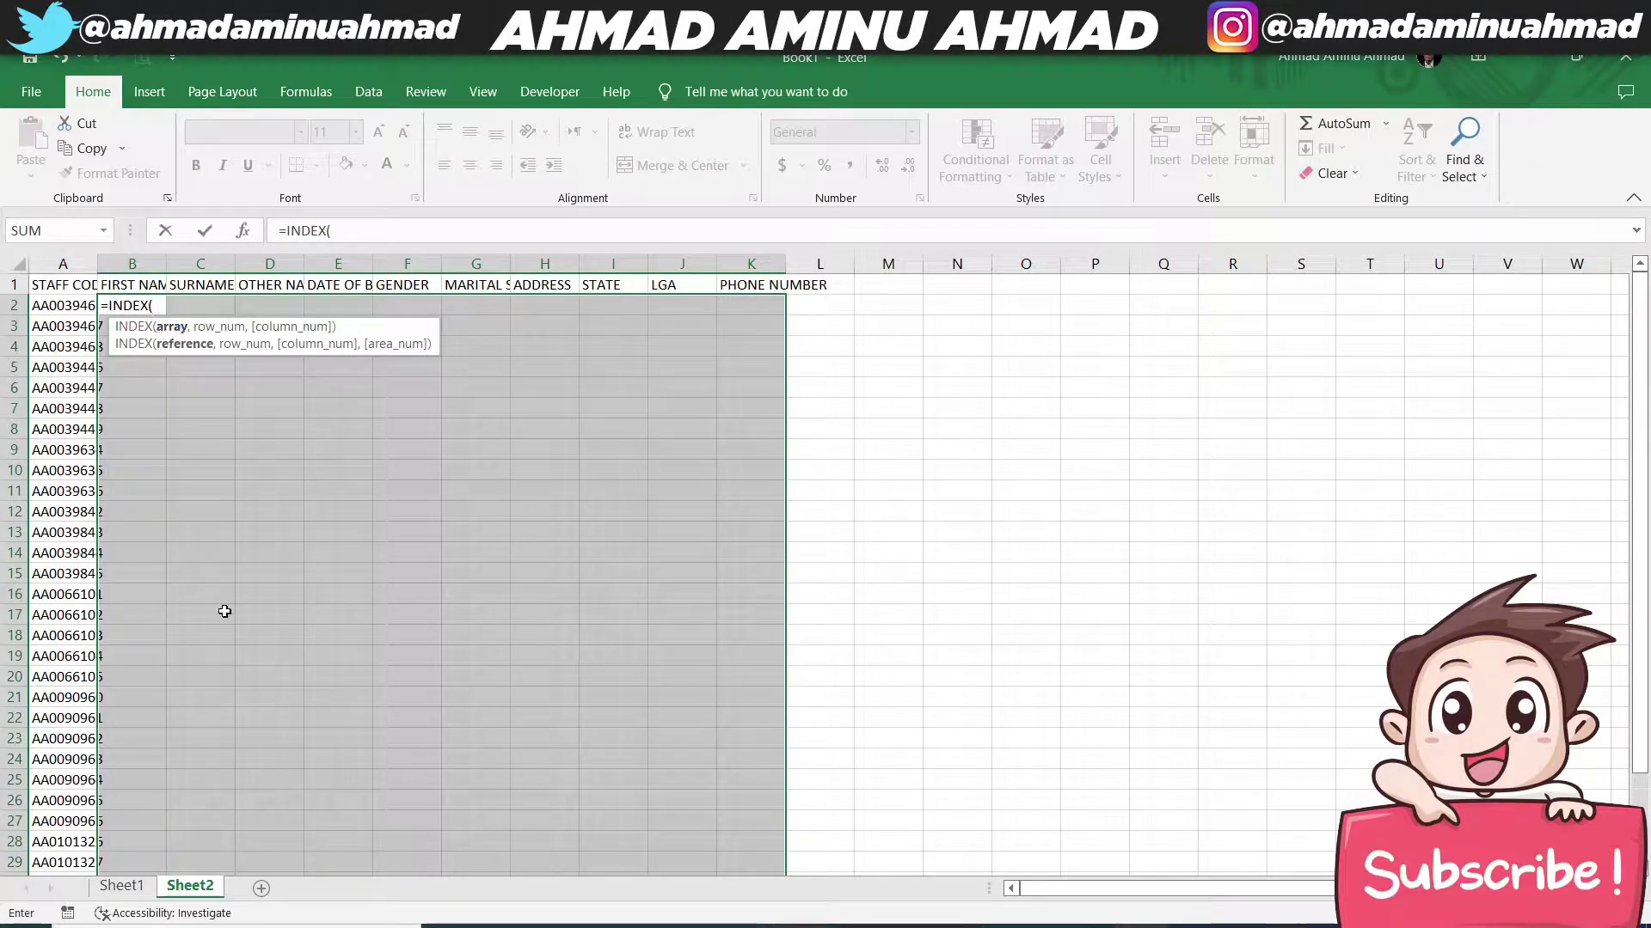
Step: Give INDEX the absolute range Sheet1!$A$2:$K$78455 followed by a comma
{"action": "left_click", "coordinate": [135, 894]}
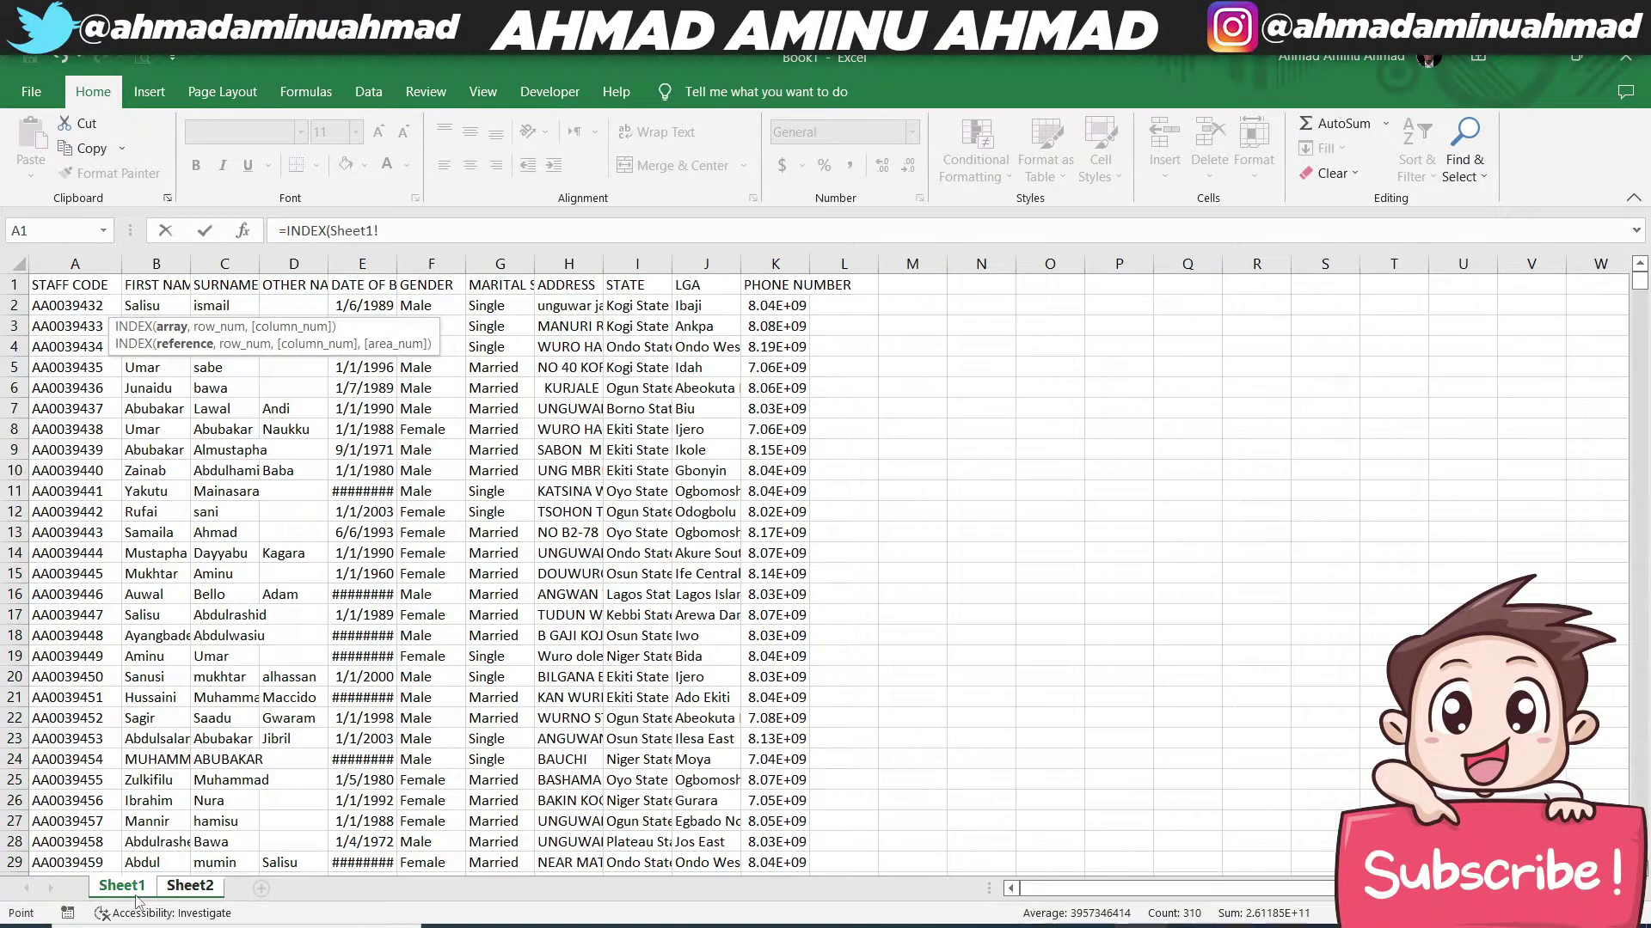
{"action": "left_click", "coordinate": [63, 305]}
{"action": "key", "text": "shift+Right"}
{"action": "key", "text": "shift+Right"}
{"action": "key", "text": "shift+Right"}
{"action": "key", "text": "shift+Right"}
{"action": "key", "text": "shift+Right"}
{"action": "key", "text": "shift+Right"}
{"action": "key", "text": "shift+Right"}
{"action": "key", "text": "shift+Right"}
{"action": "key", "text": "shift+Right"}
{"action": "key", "text": "shift+Right"}
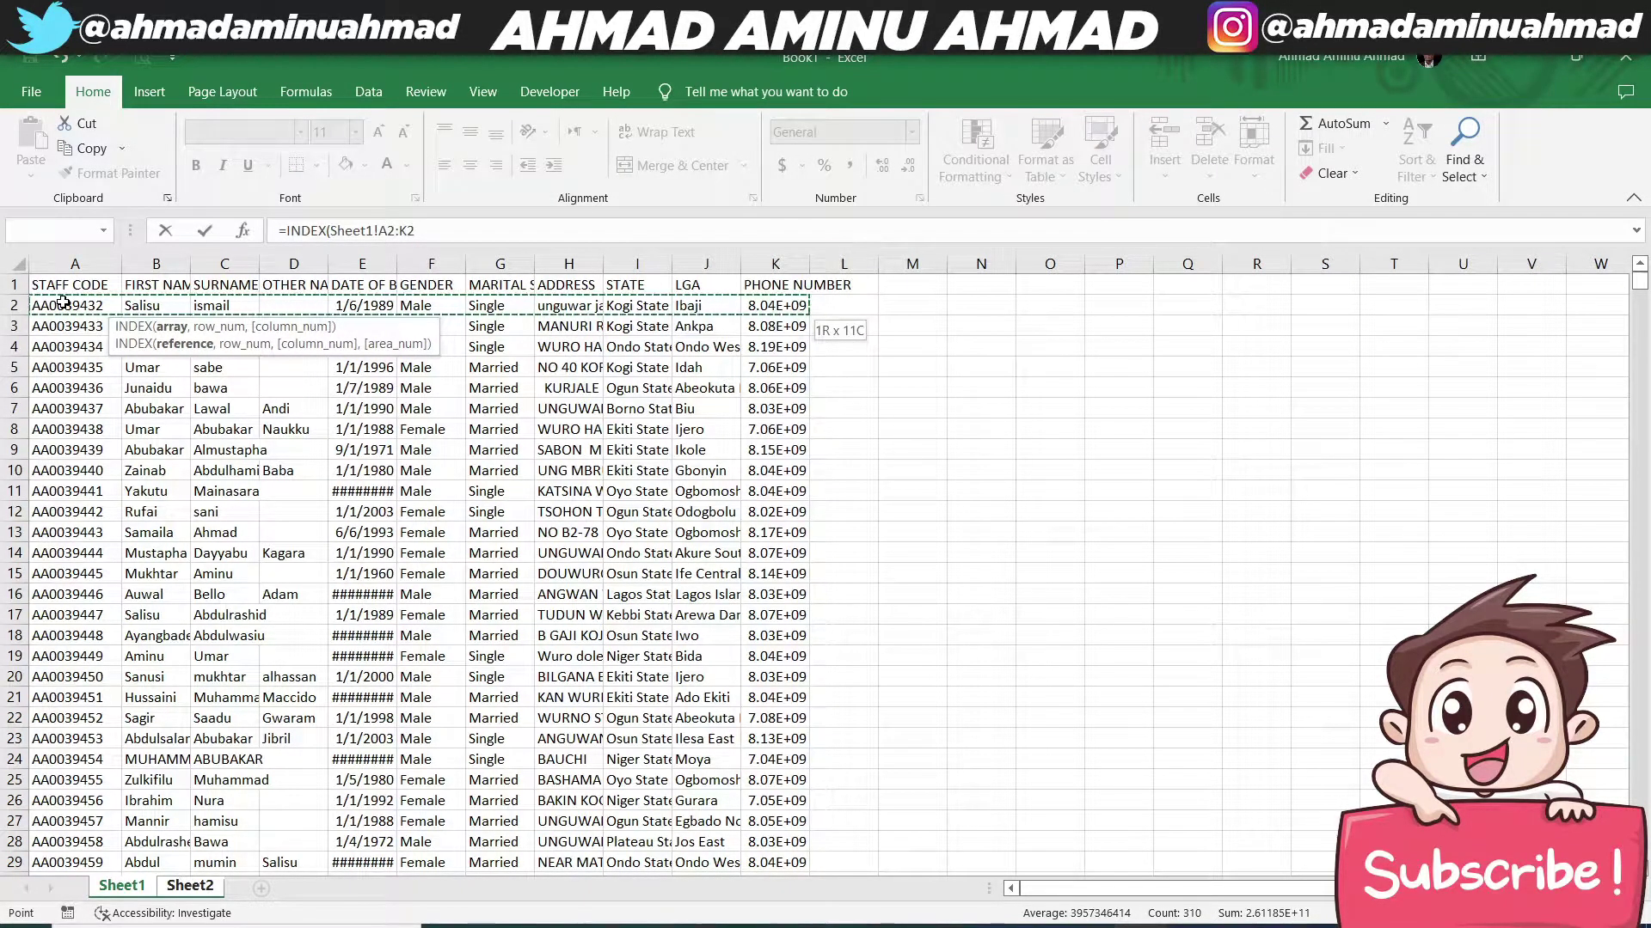
{"action": "key", "text": "ctrl+shift+Down"}
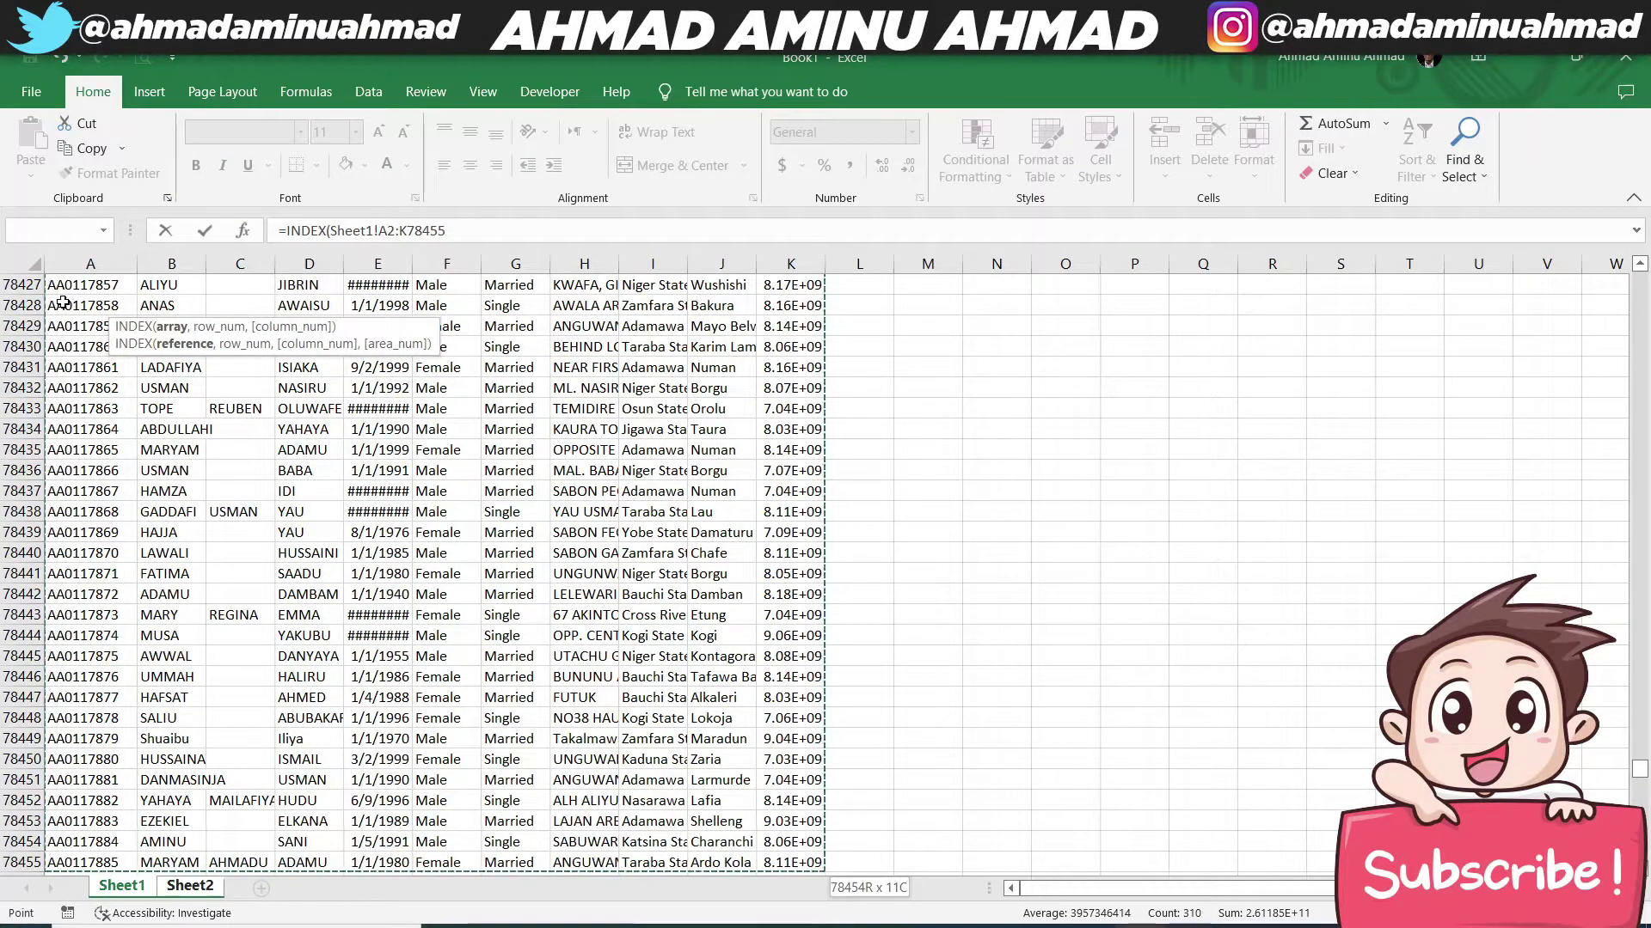
{"action": "key", "text": "F4"}
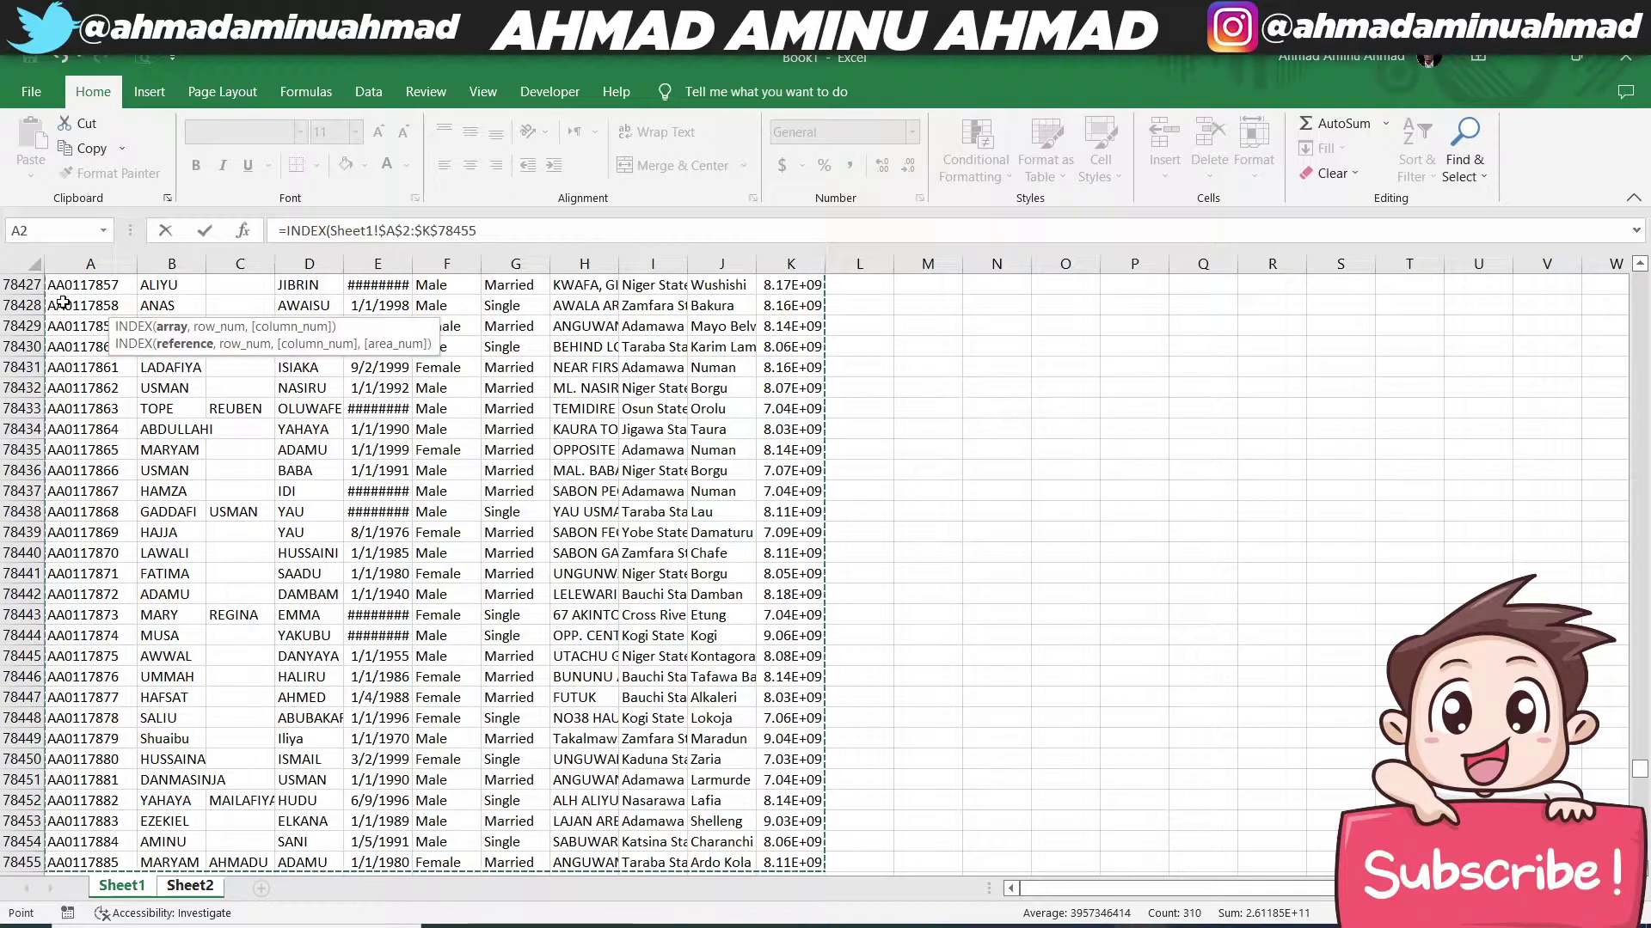
{"action": "type", "text": ","}
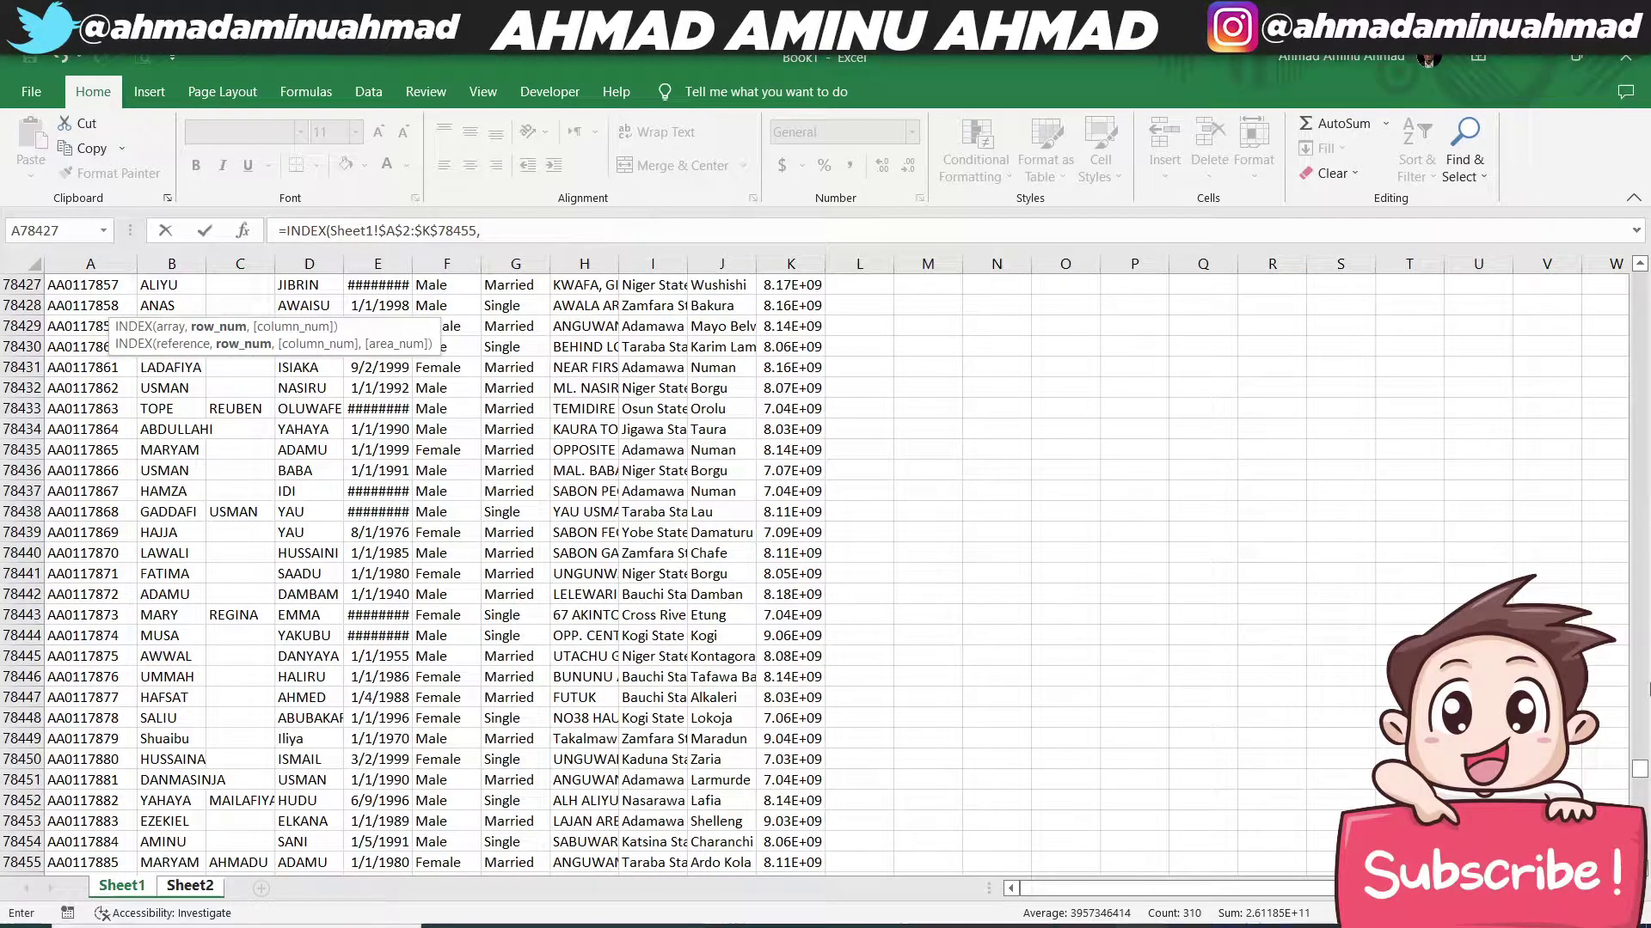
Step: Add MATCH( to the formula and point its lookup value to Sheet2
{"action": "left_click_drag", "start_coordinate": [1639, 768], "coordinate": [1639, 488]}
{"action": "left_click_drag", "start_coordinate": [1646, 322], "coordinate": [1642, 283]}
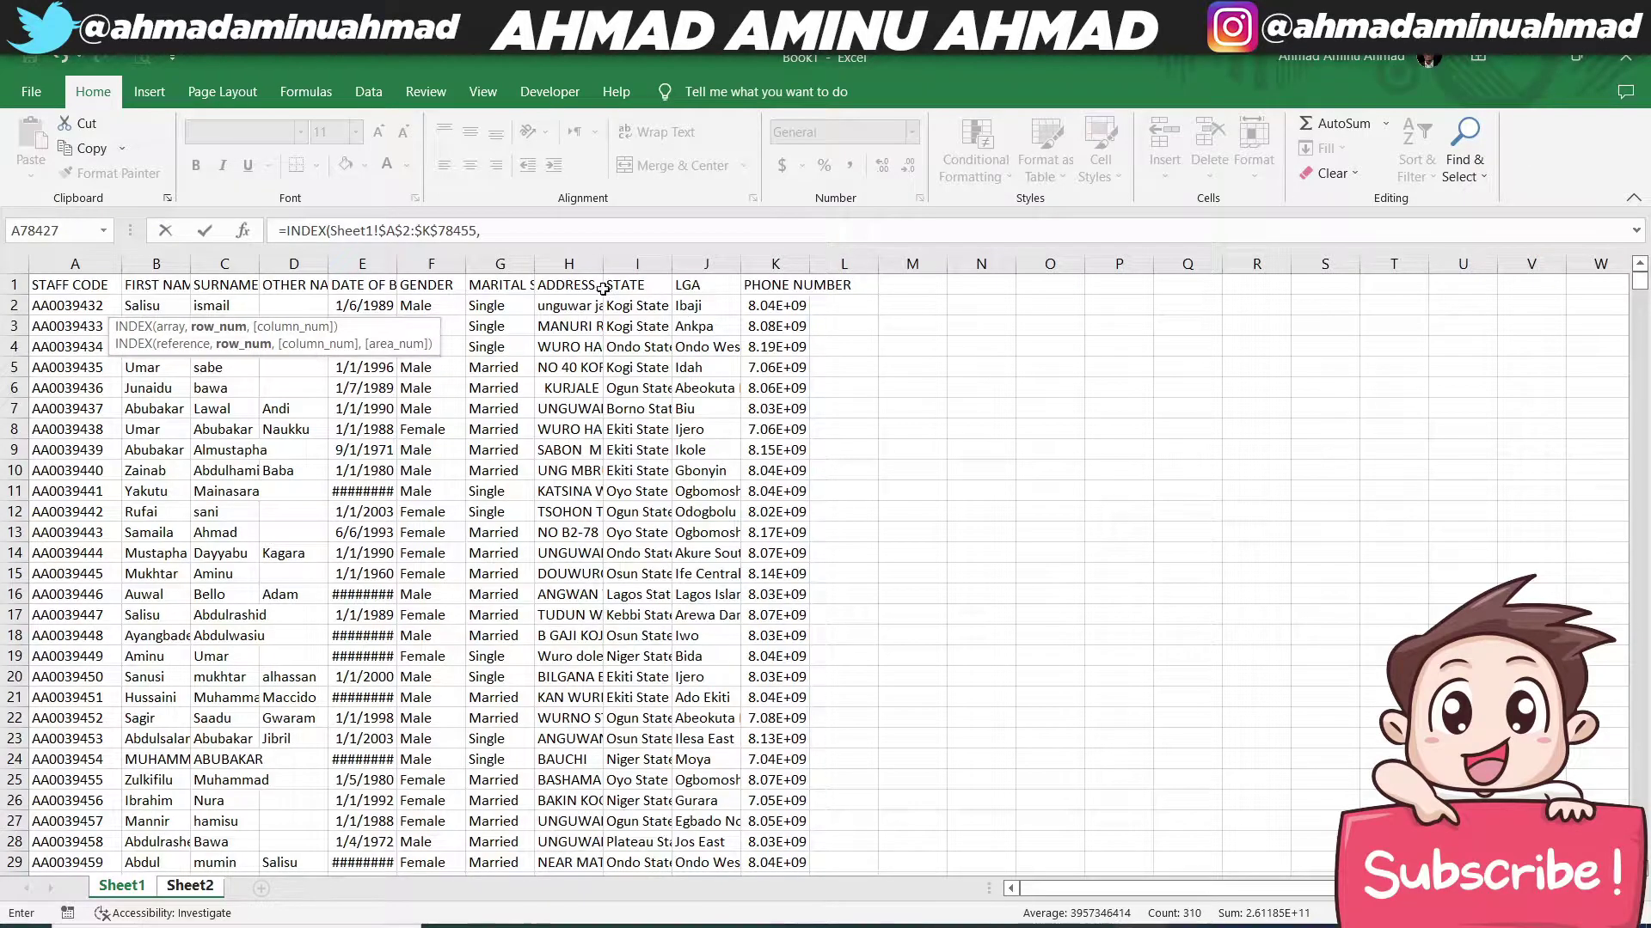
{"action": "left_click", "coordinate": [556, 226]}
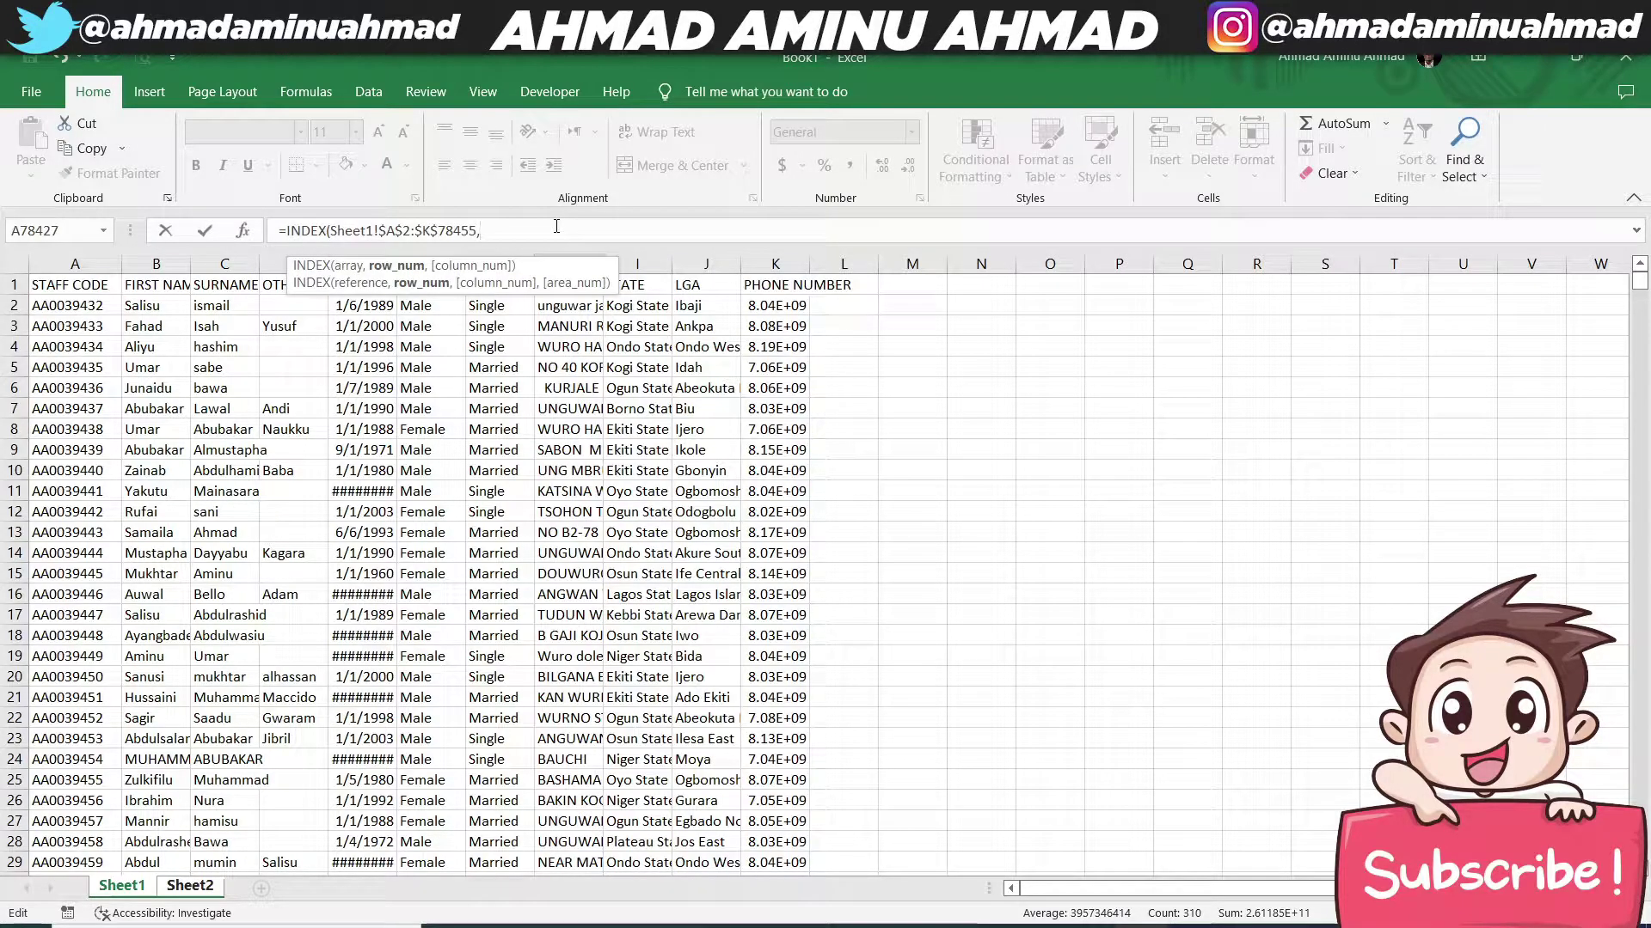
{"action": "type", "text": "MATCH"}
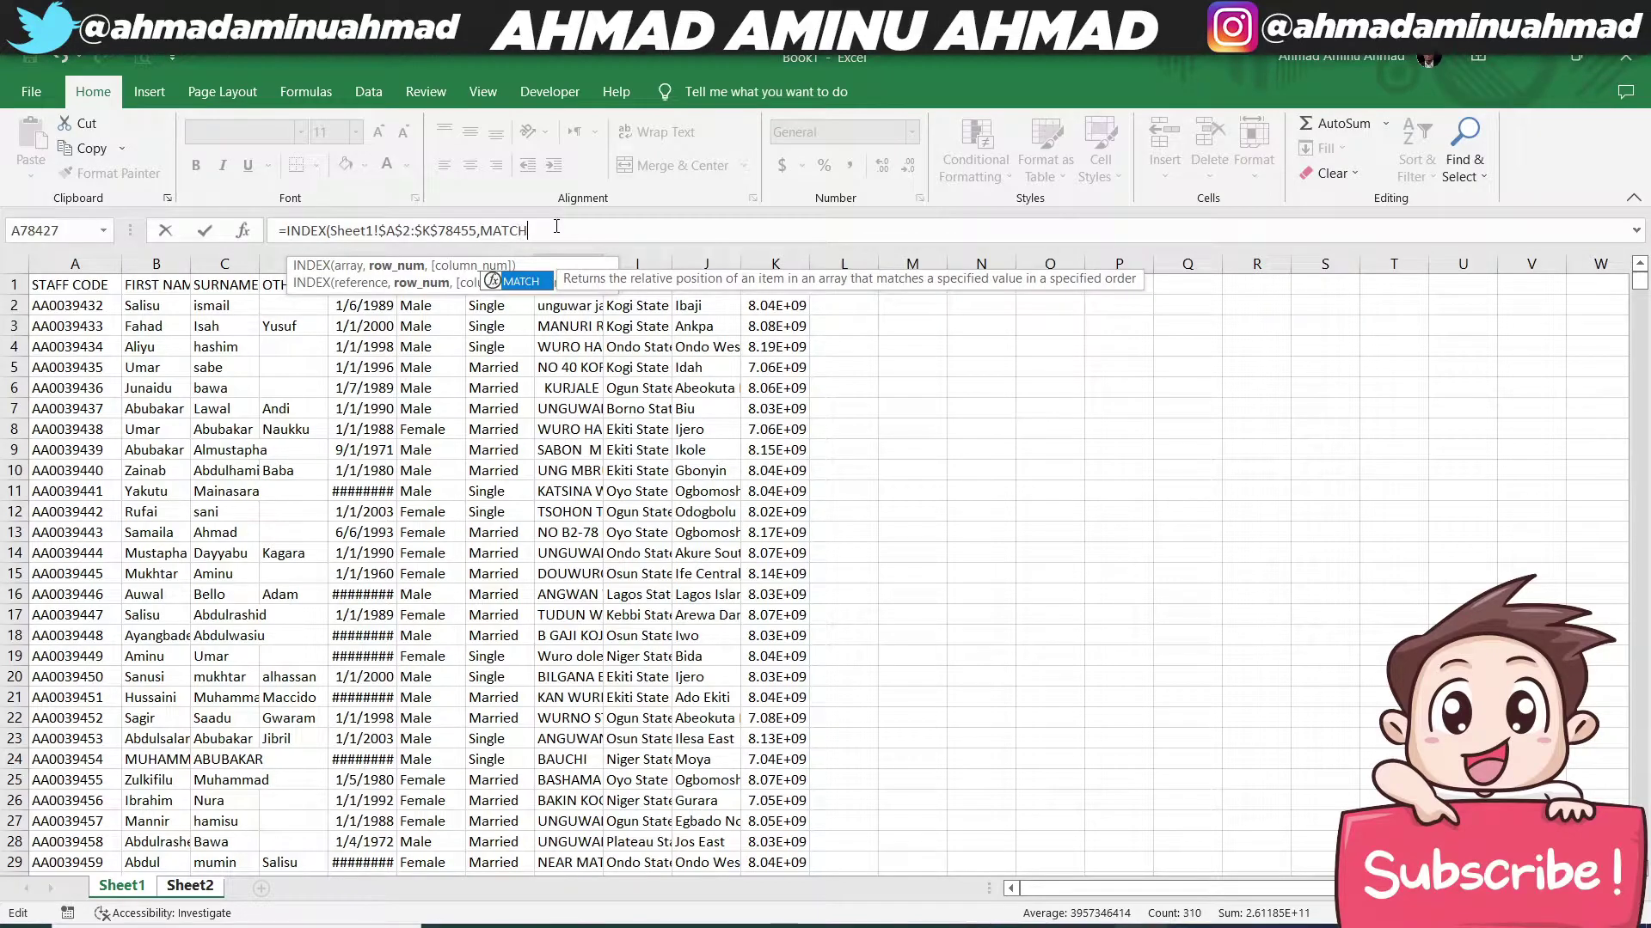
{"action": "type", "text": "("}
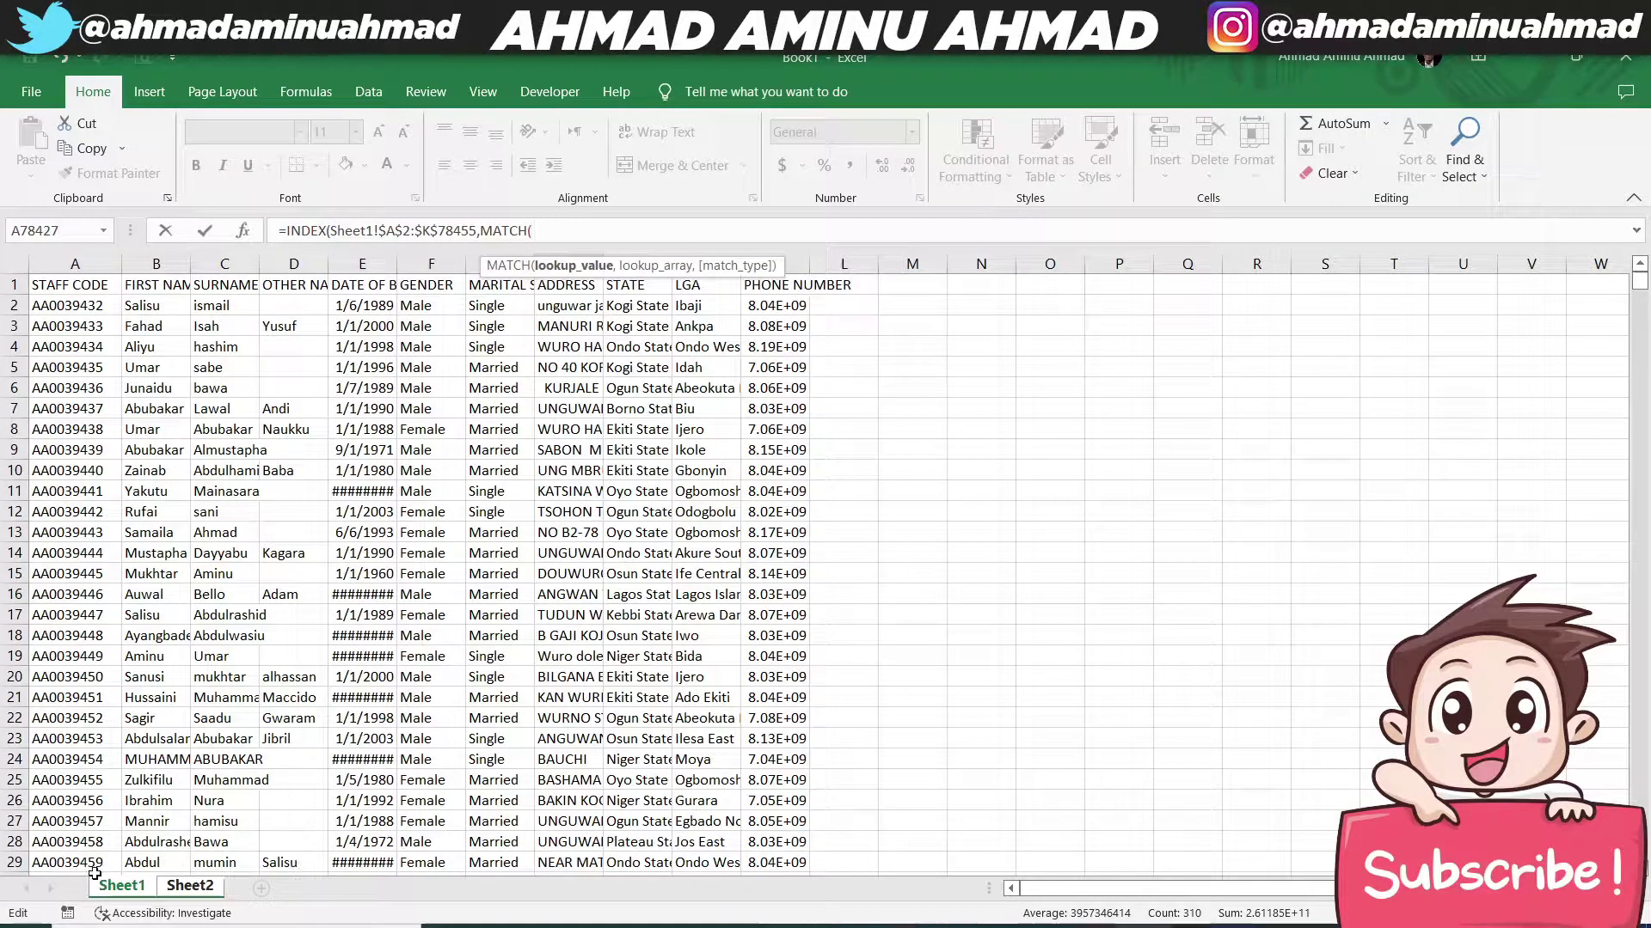
{"action": "left_click", "coordinate": [190, 887]}
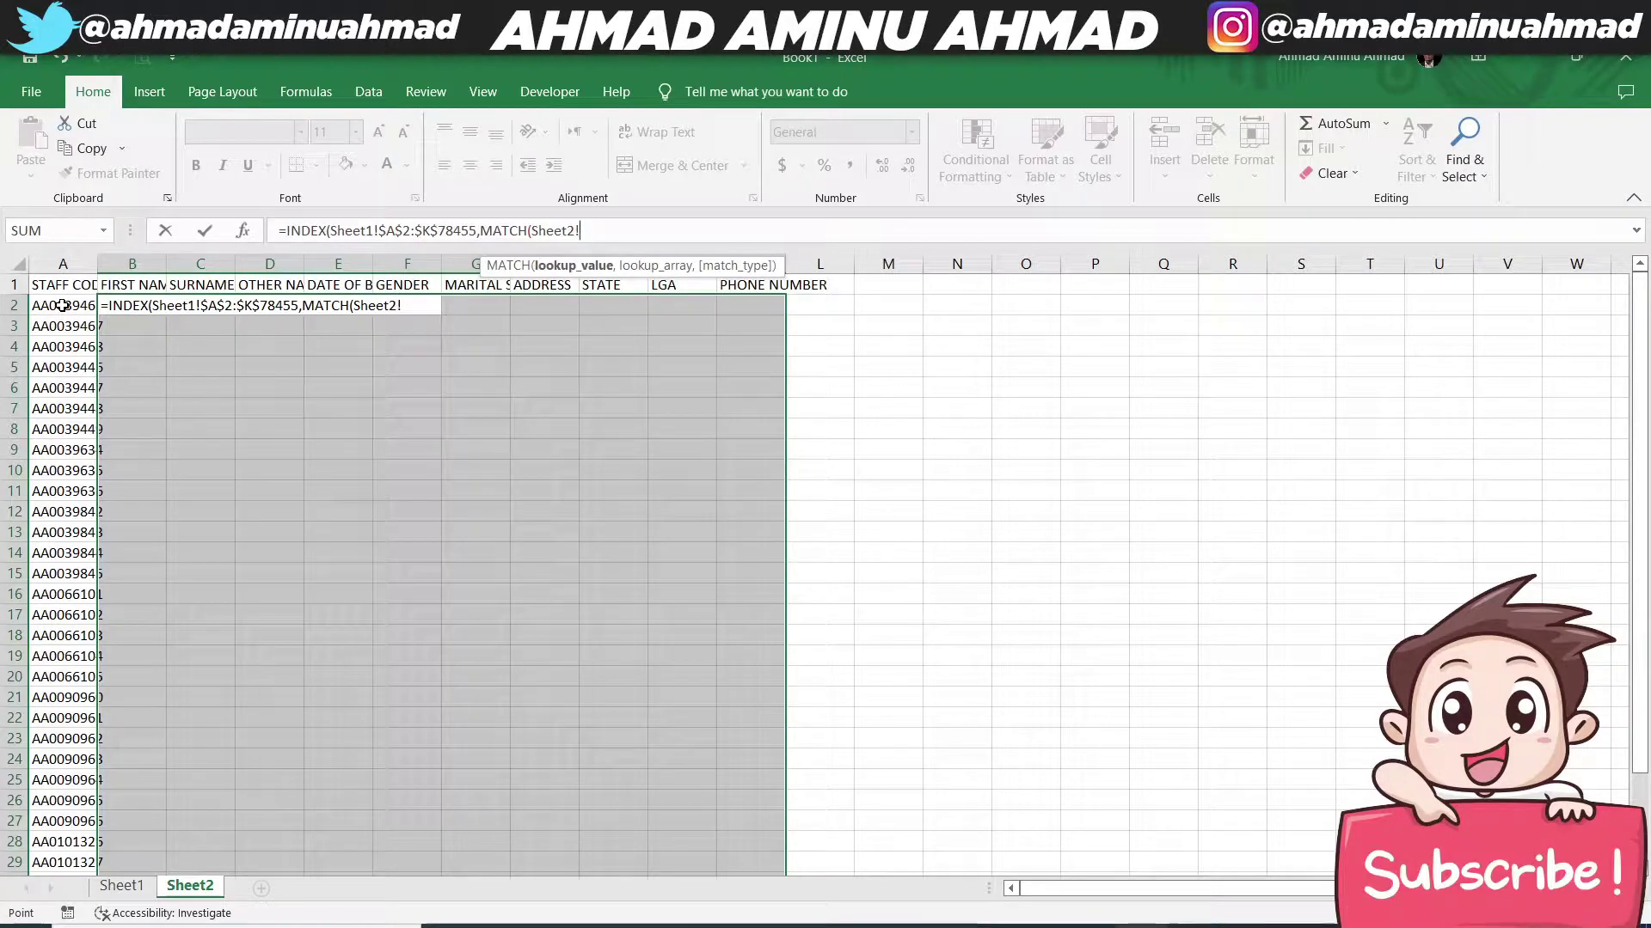
Step: Complete MATCH(Sheet2!A2,Sheet1!$A$2:$A$78455,0) and begin typing the next MATCH
{"action": "left_click", "coordinate": [62, 305]}
{"action": "type", "text": ","}
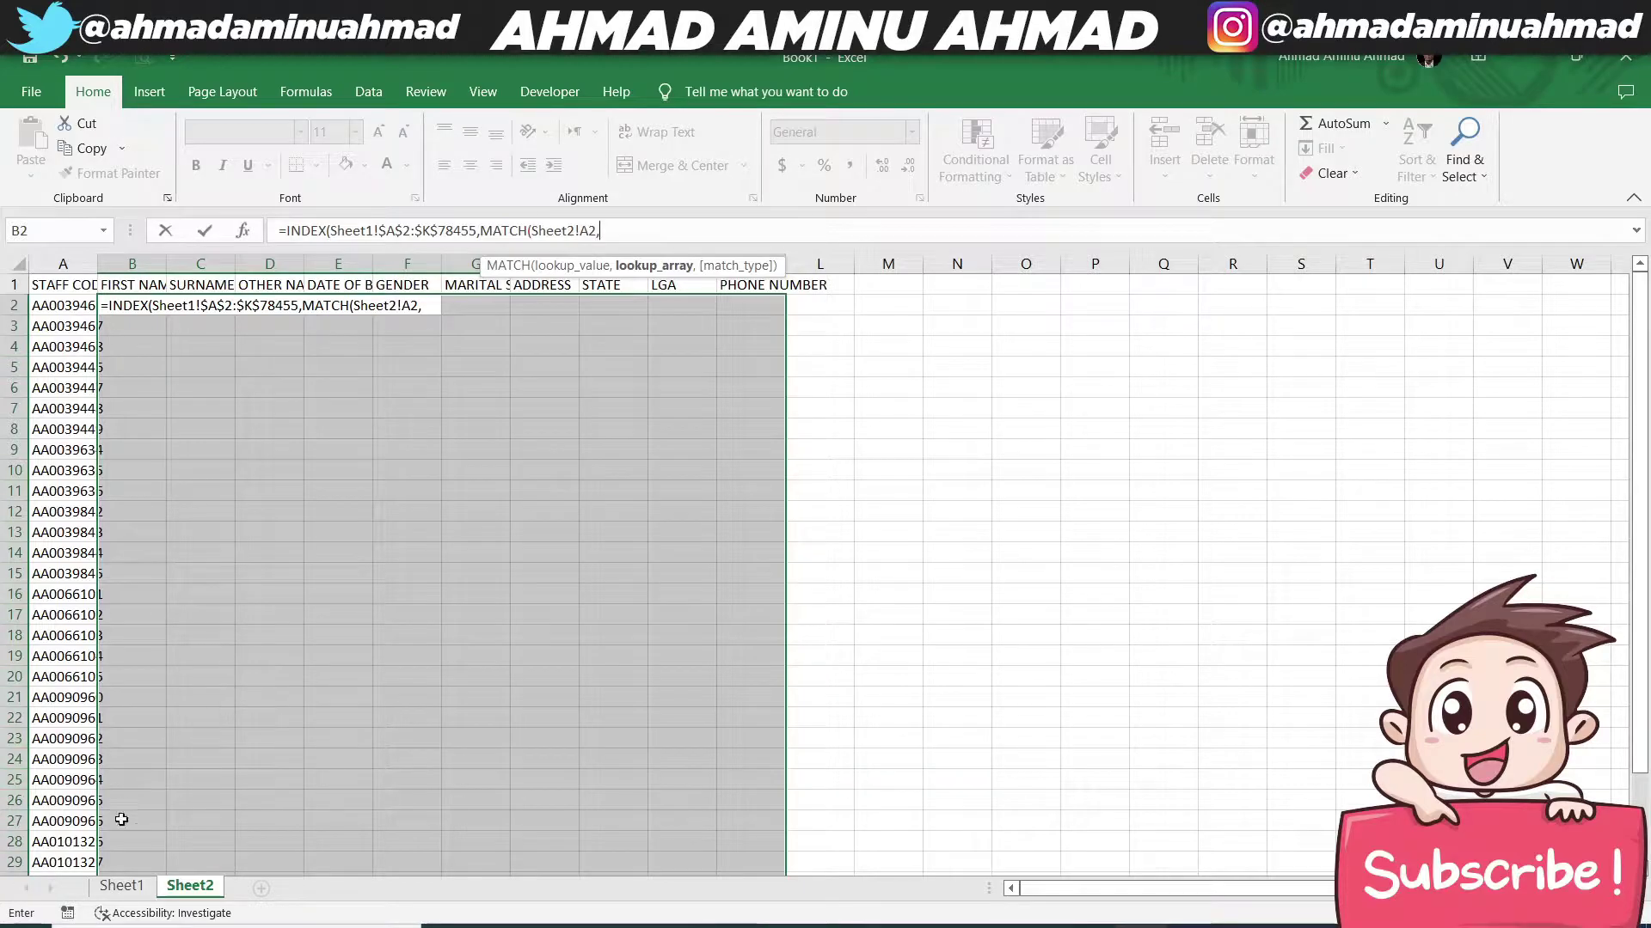
{"action": "left_click", "coordinate": [122, 886]}
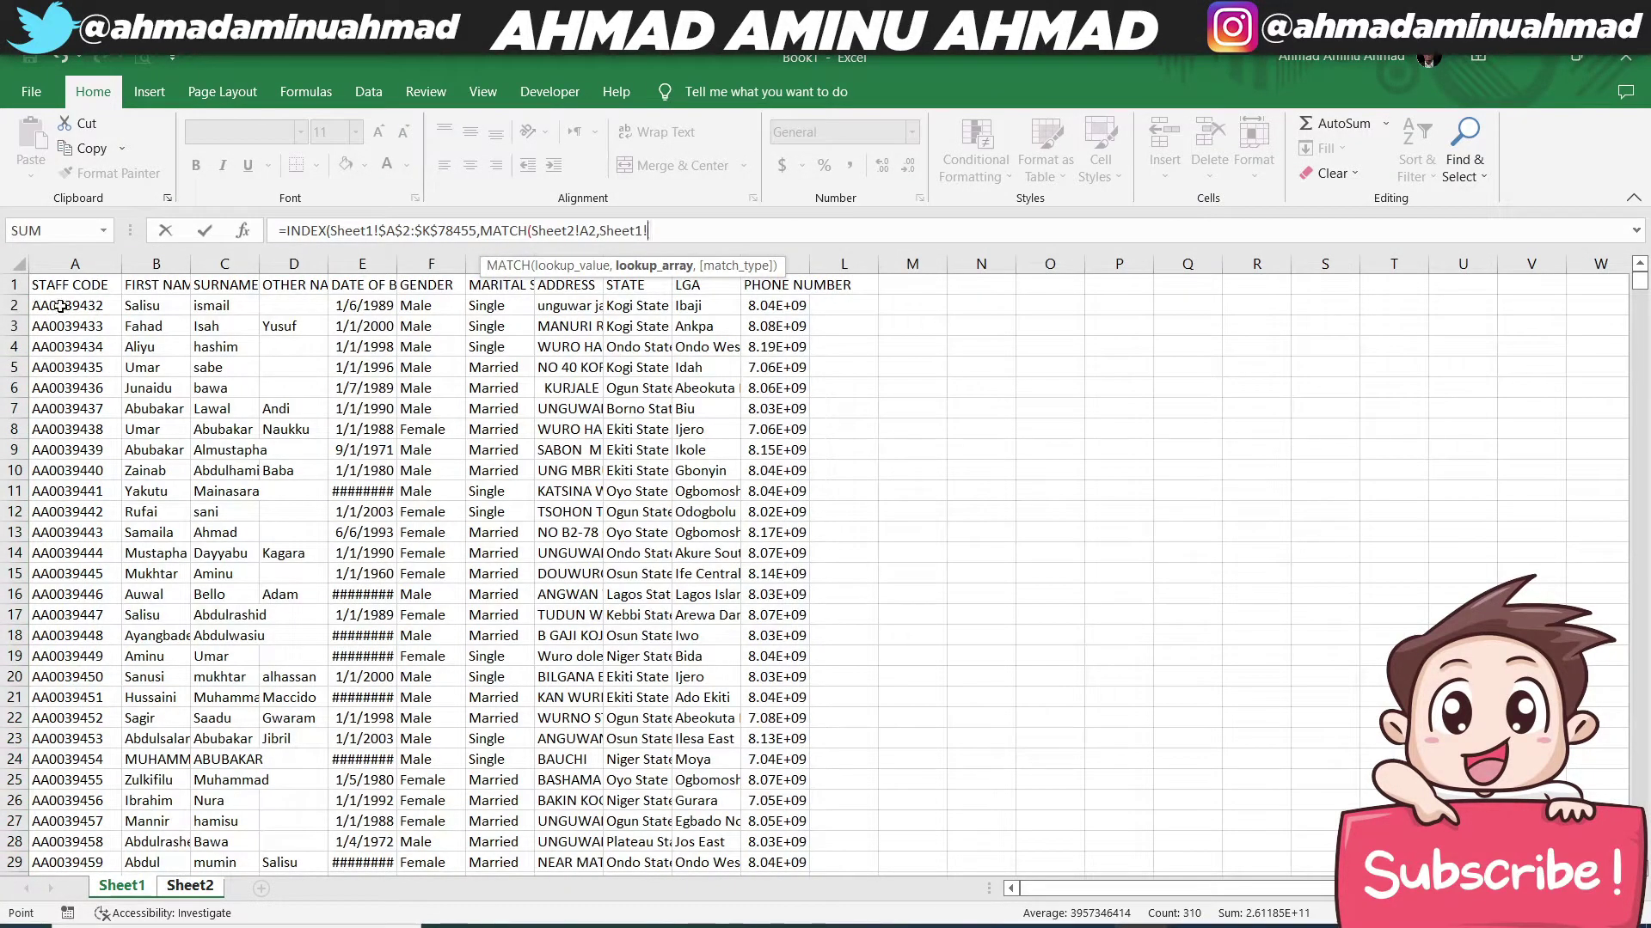
{"action": "left_click", "coordinate": [60, 305]}
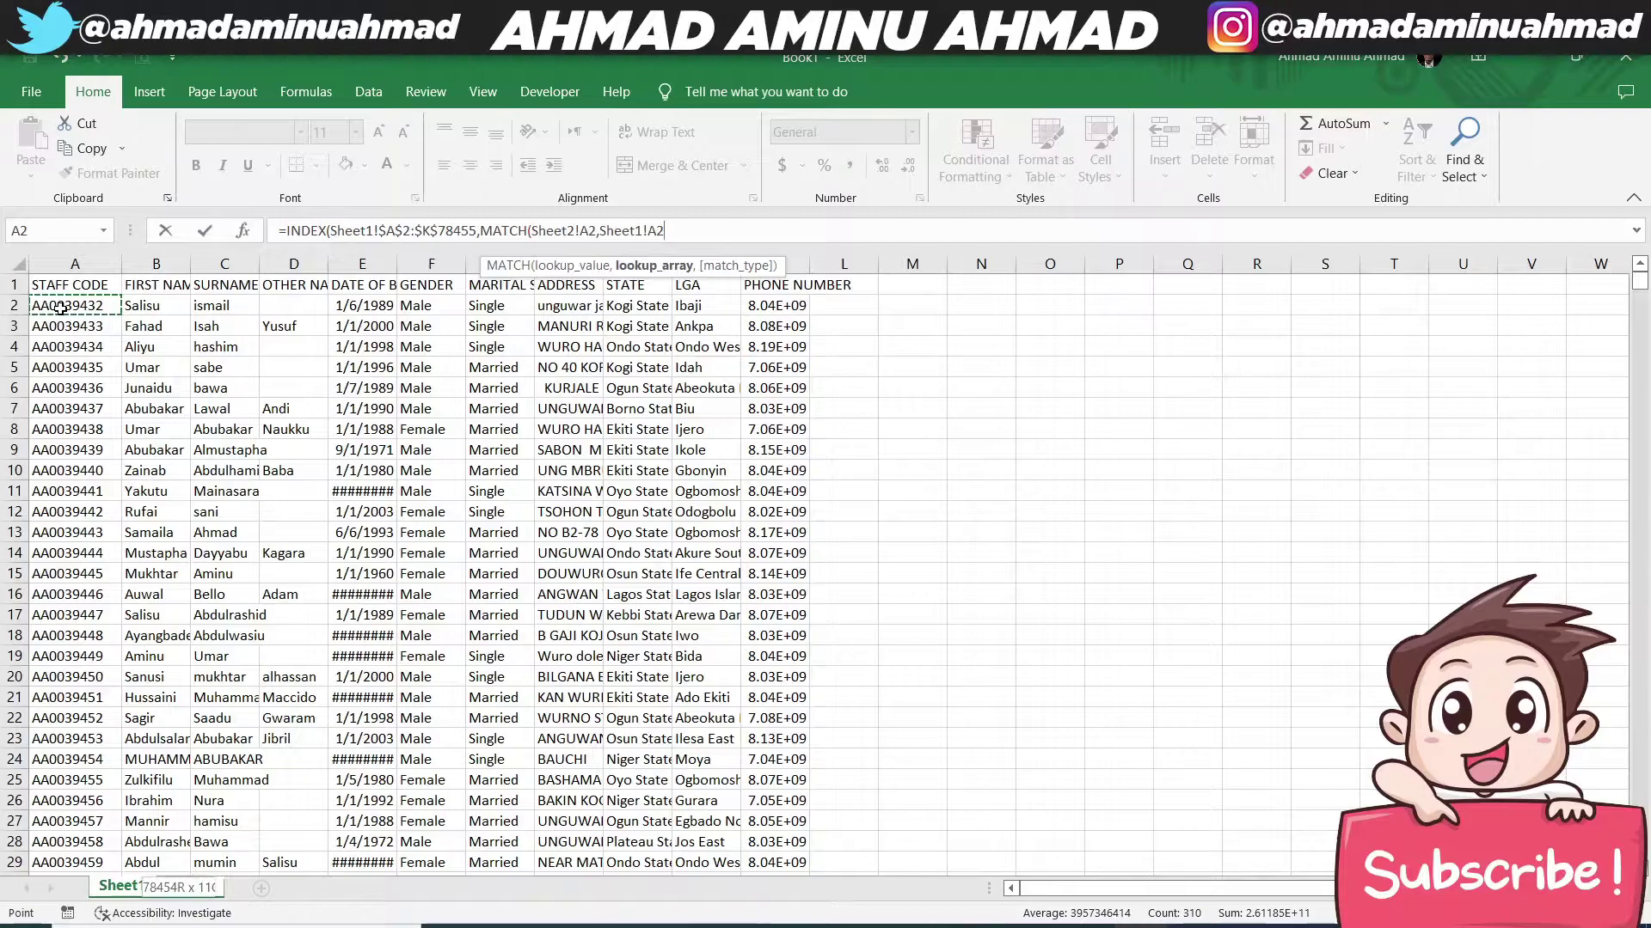
{"action": "key", "text": "ctrl+shift+Down"}
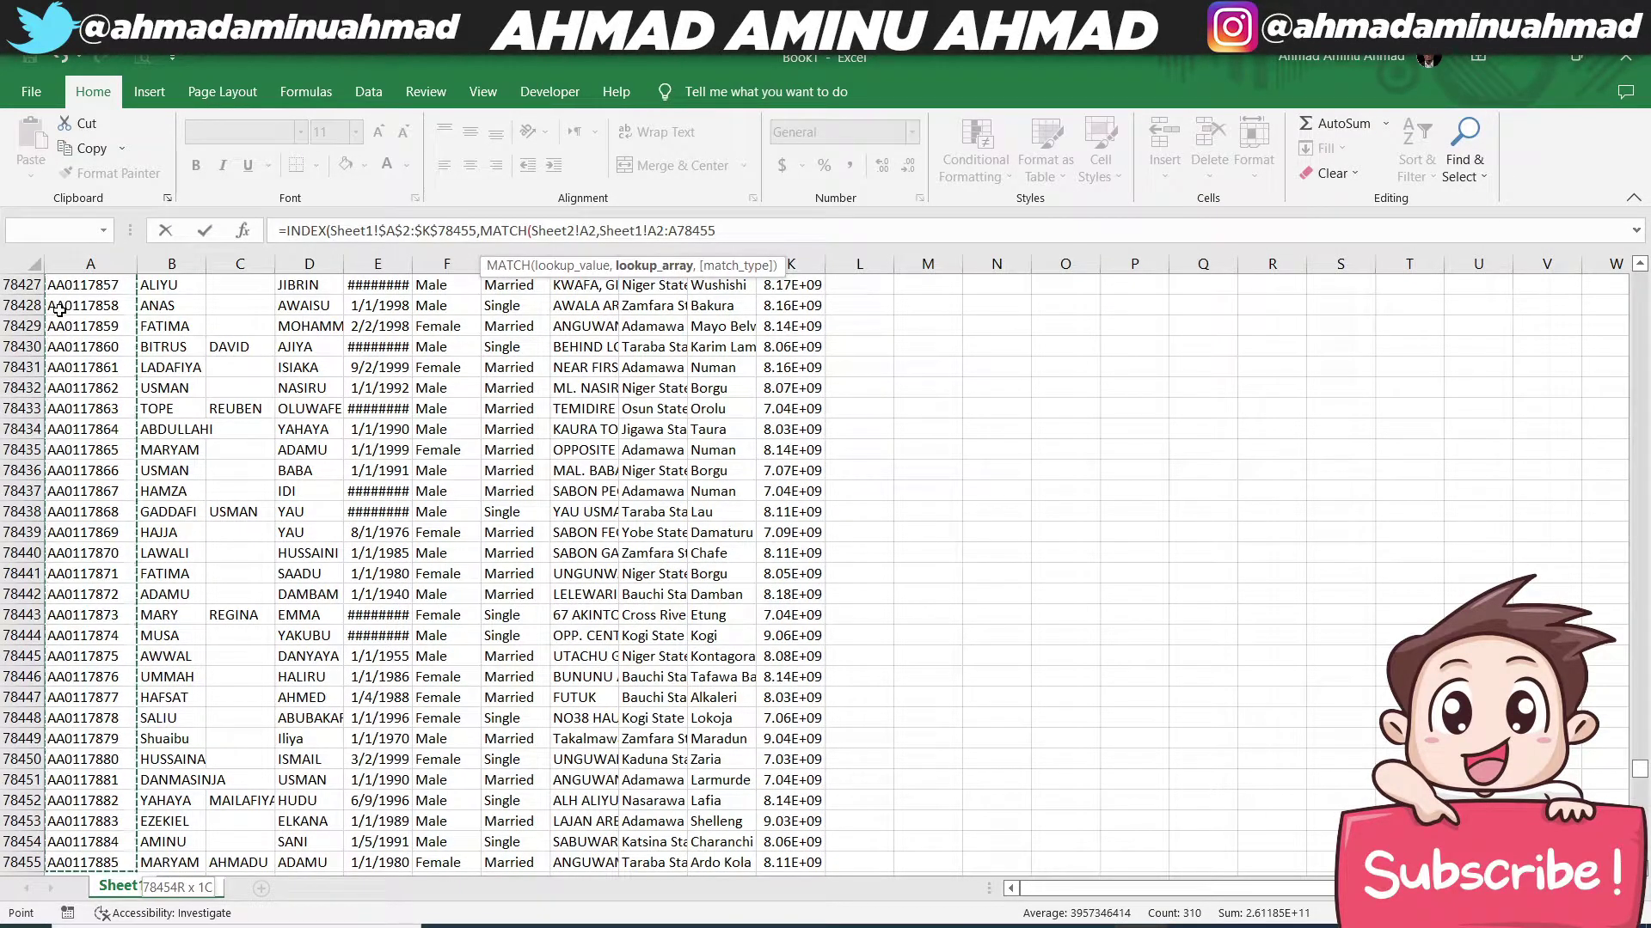
{"action": "key", "text": "F4"}
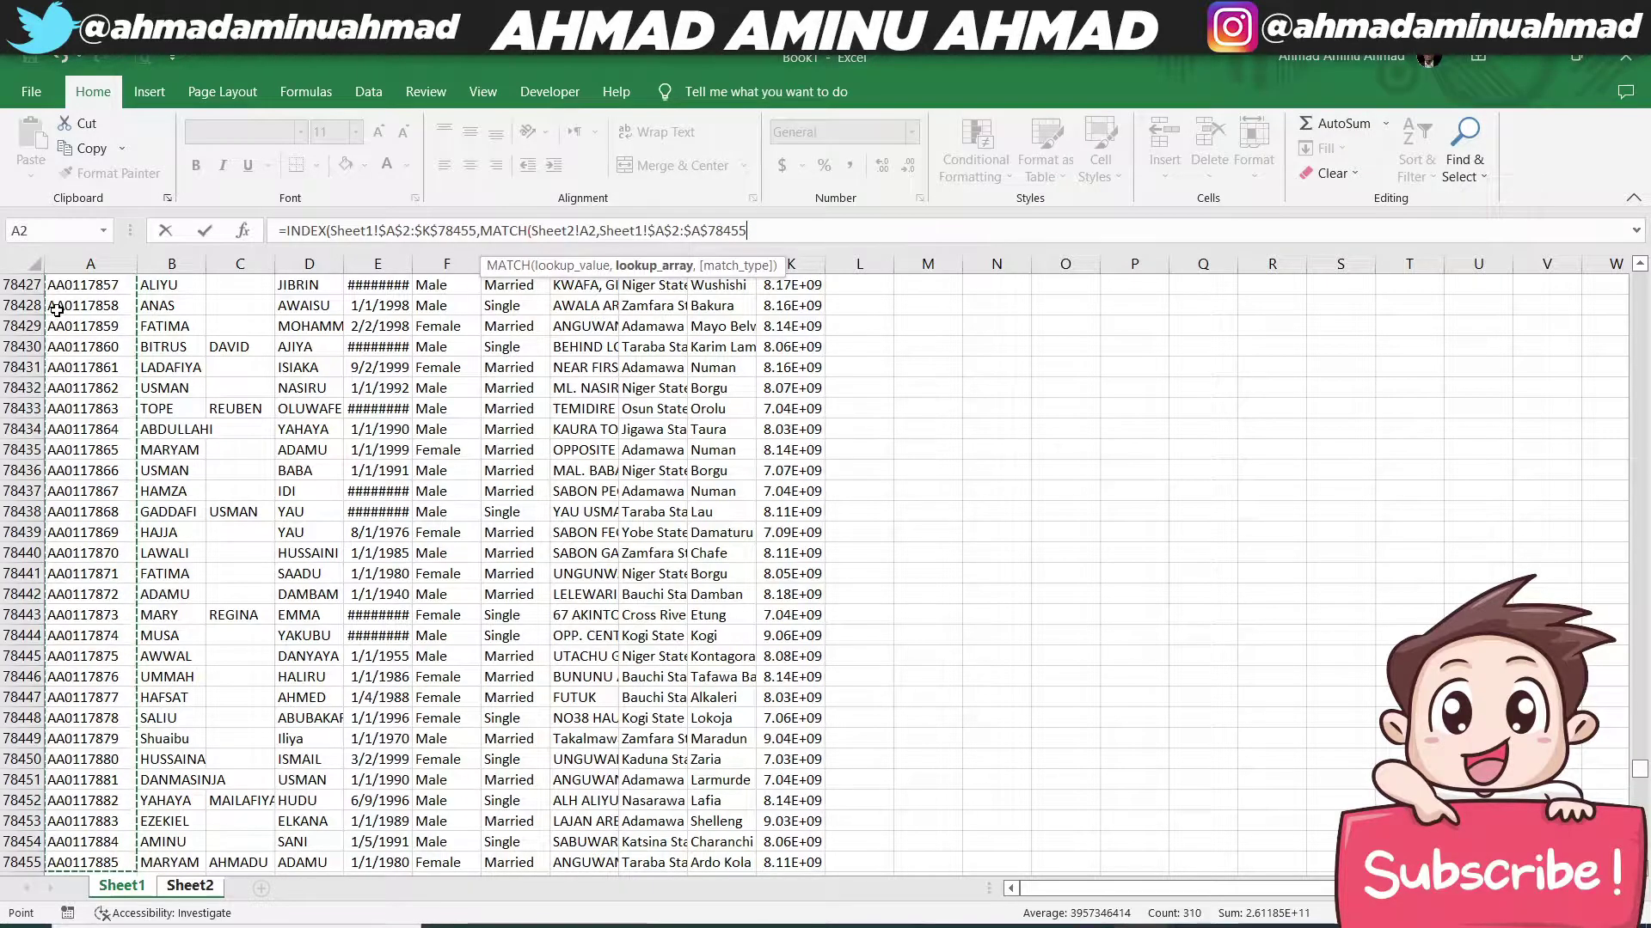
{"action": "type", "text": ","}
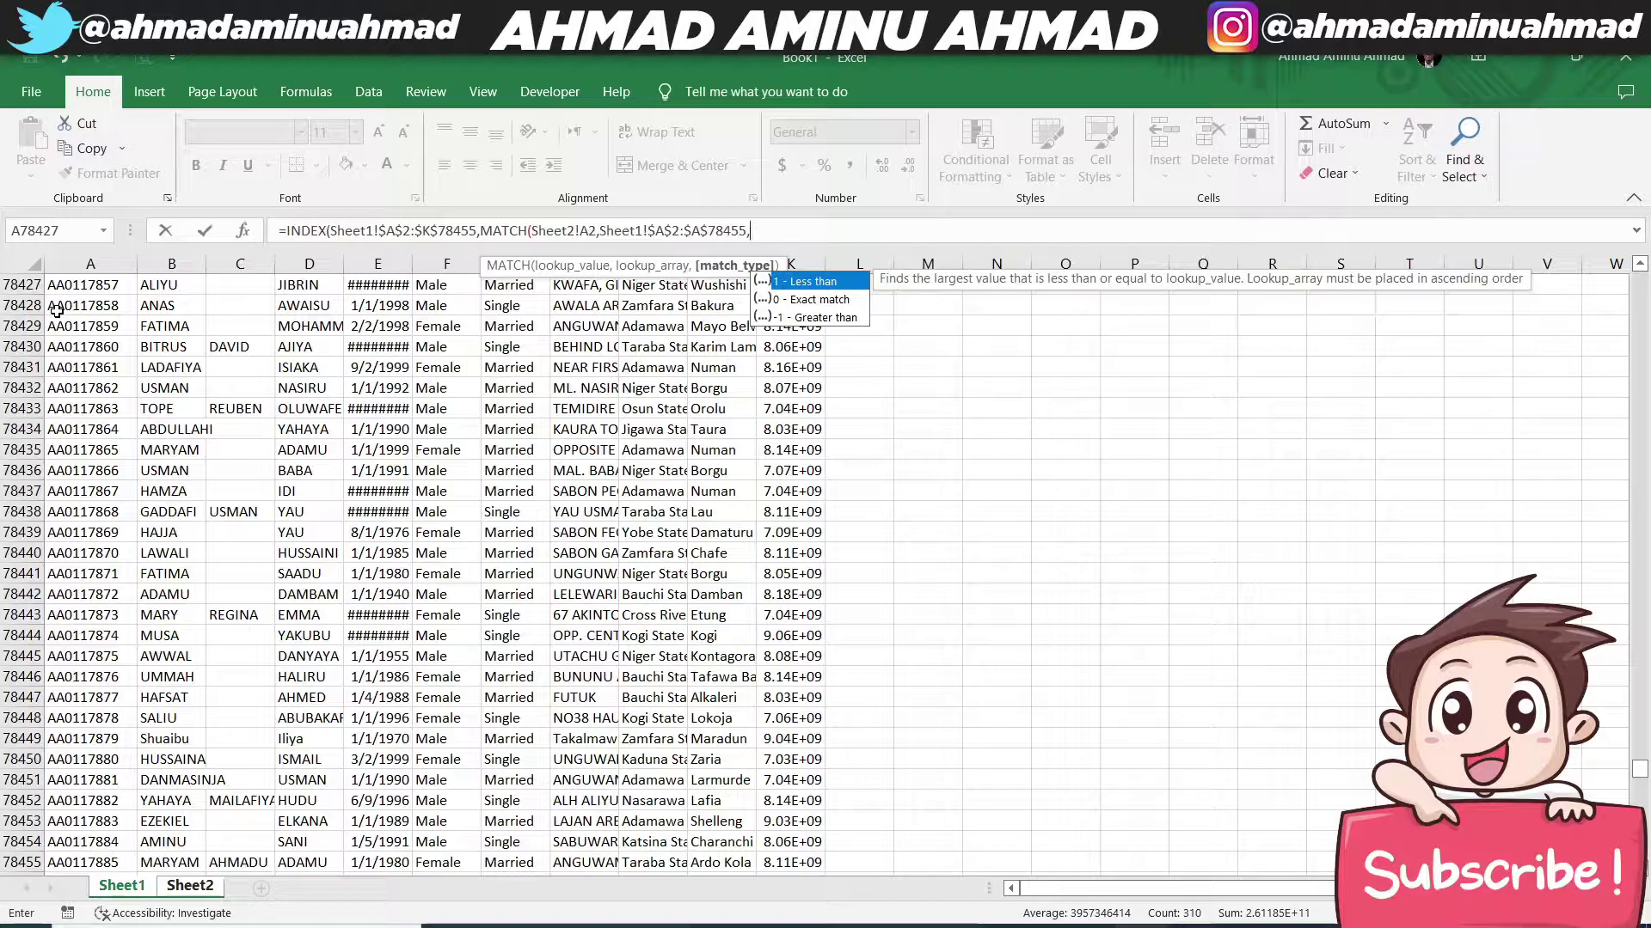
{"action": "type", "text": "0)"}
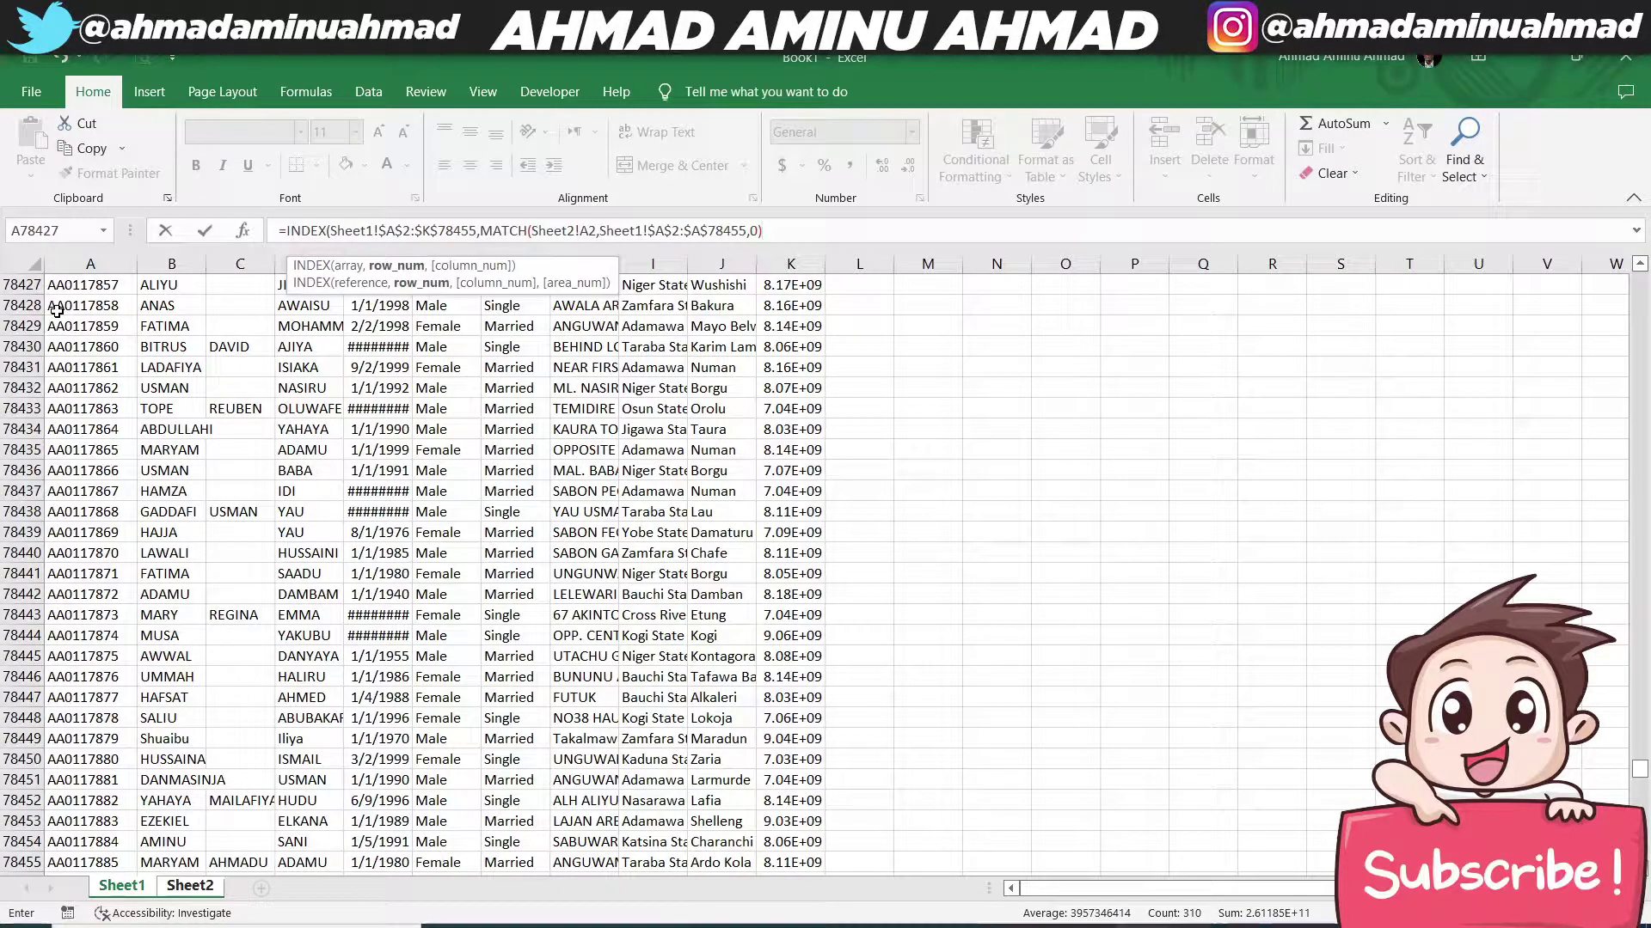
{"action": "type", "text": ","}
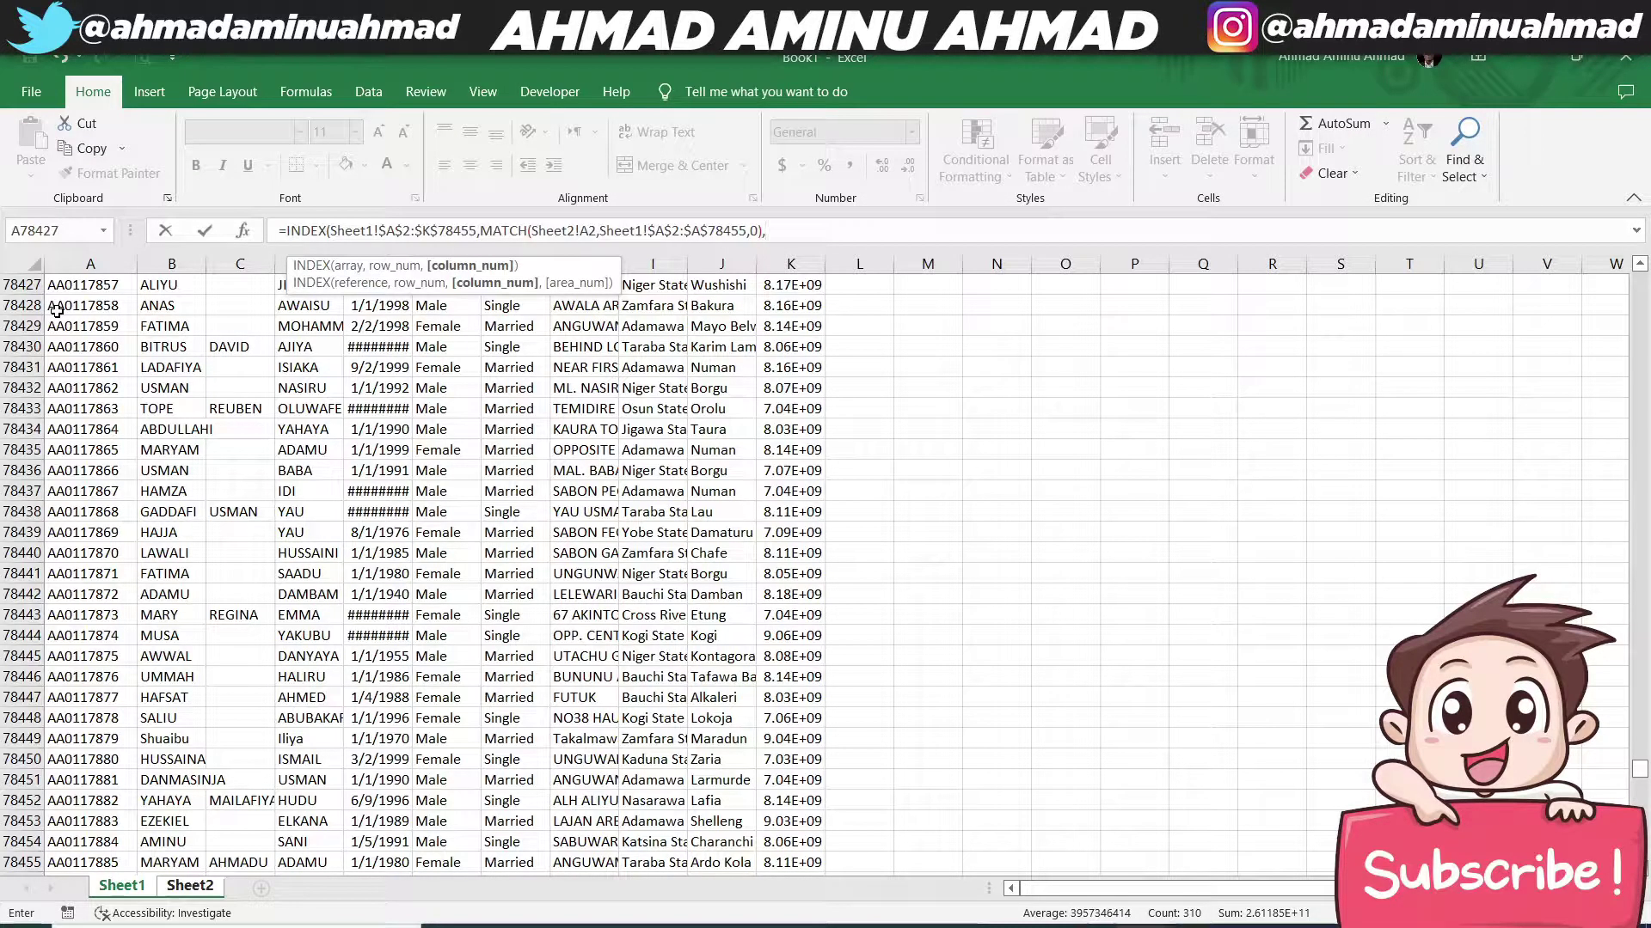
{"action": "type", "text": "MAT"}
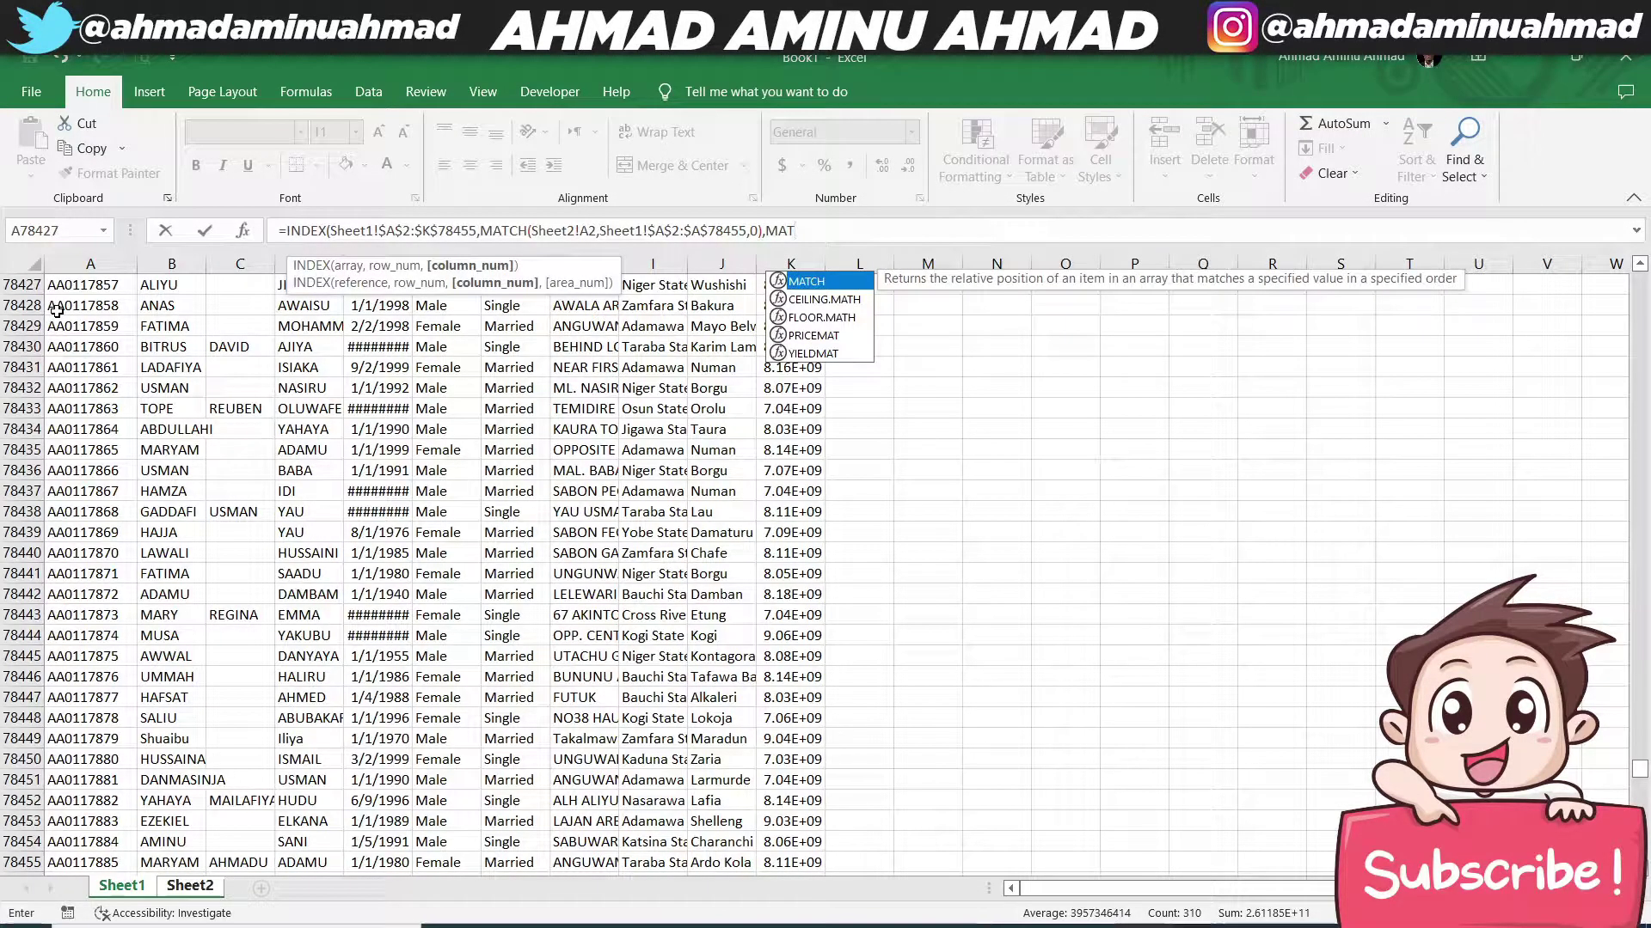
{"action": "type", "text": "C"}
Step: Start the second MATCH with Sheet2!B$1 as lookup value, locking only the row
{"action": "key", "text": "Tab"}
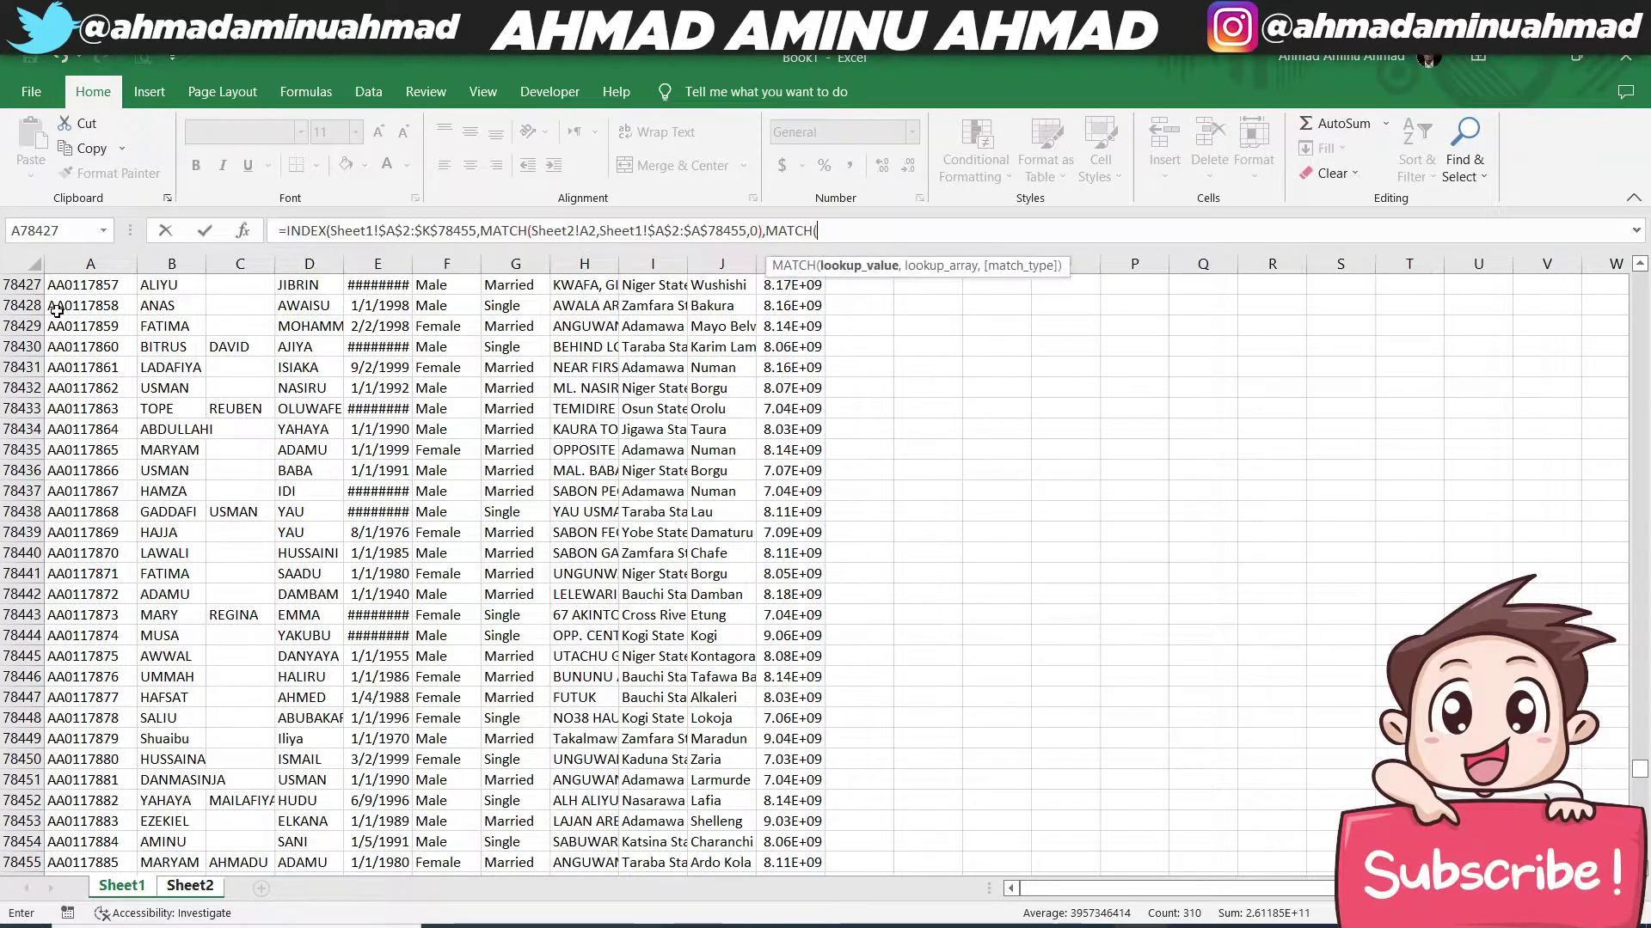
{"action": "left_click", "coordinate": [191, 891]}
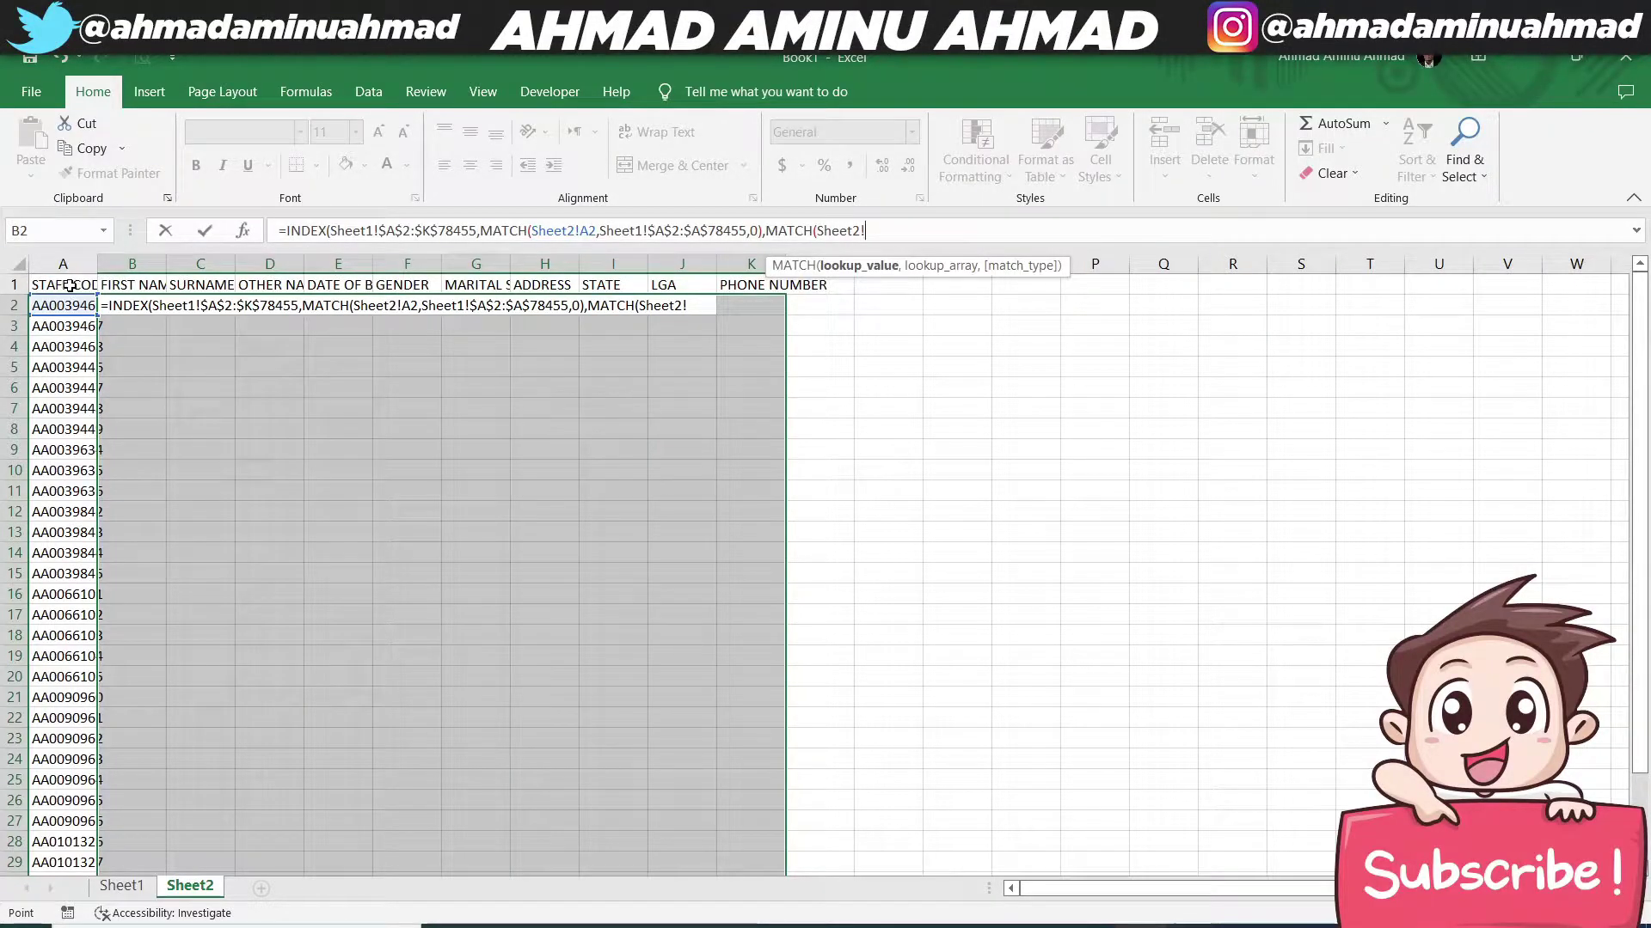
{"action": "left_click", "coordinate": [118, 287]}
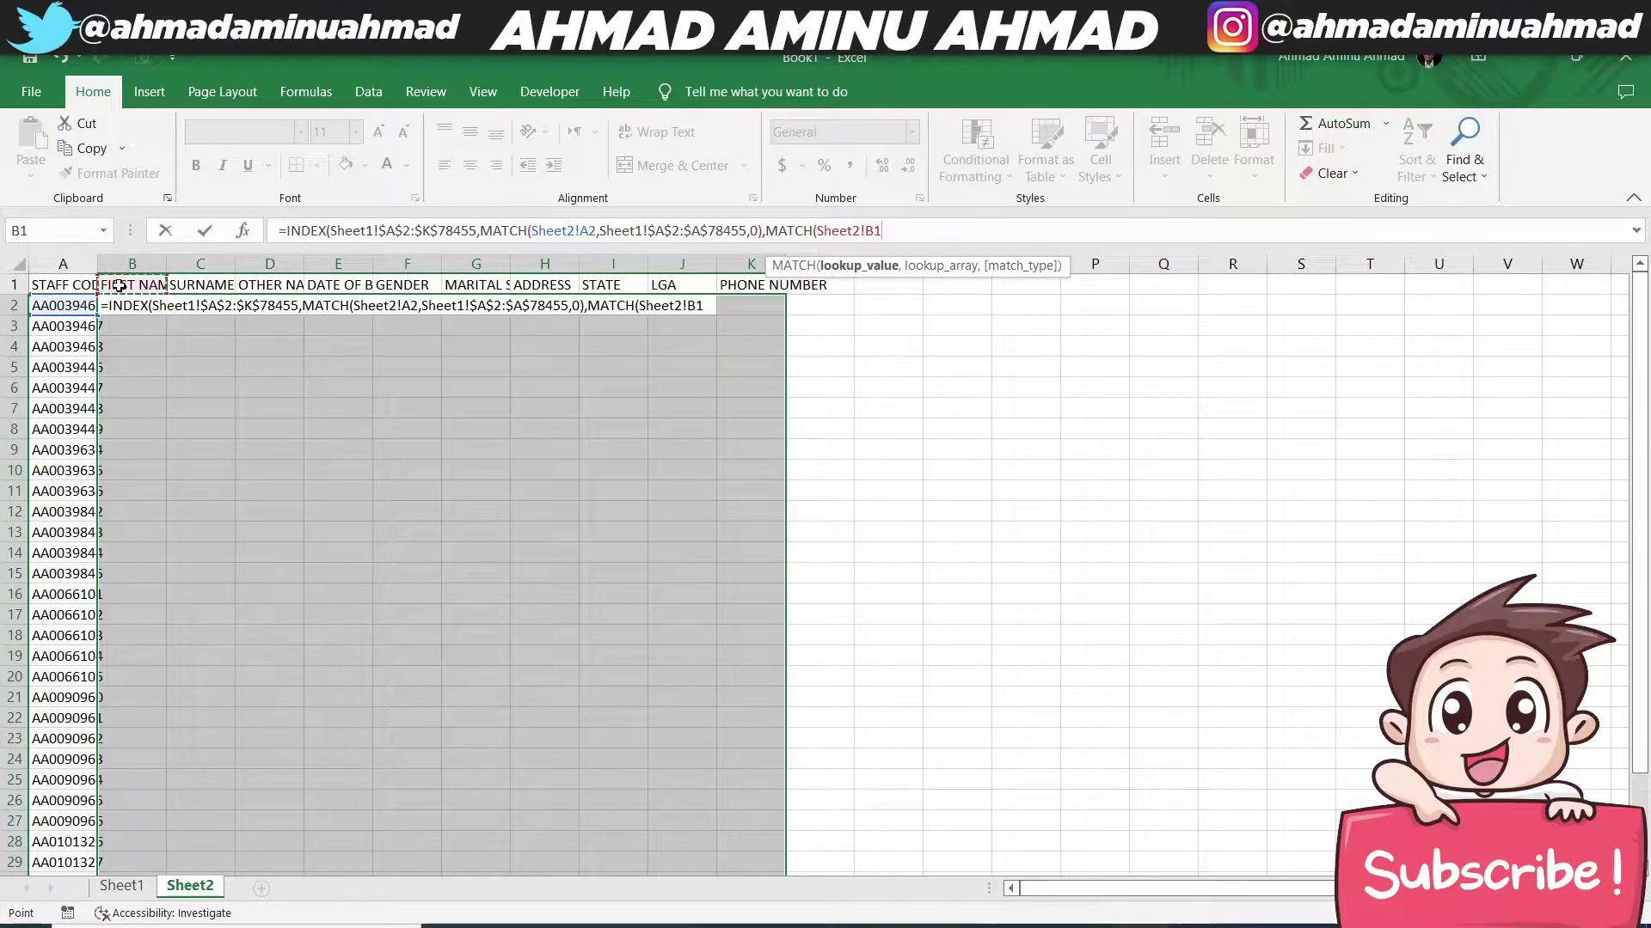
{"action": "key", "text": "F4"}
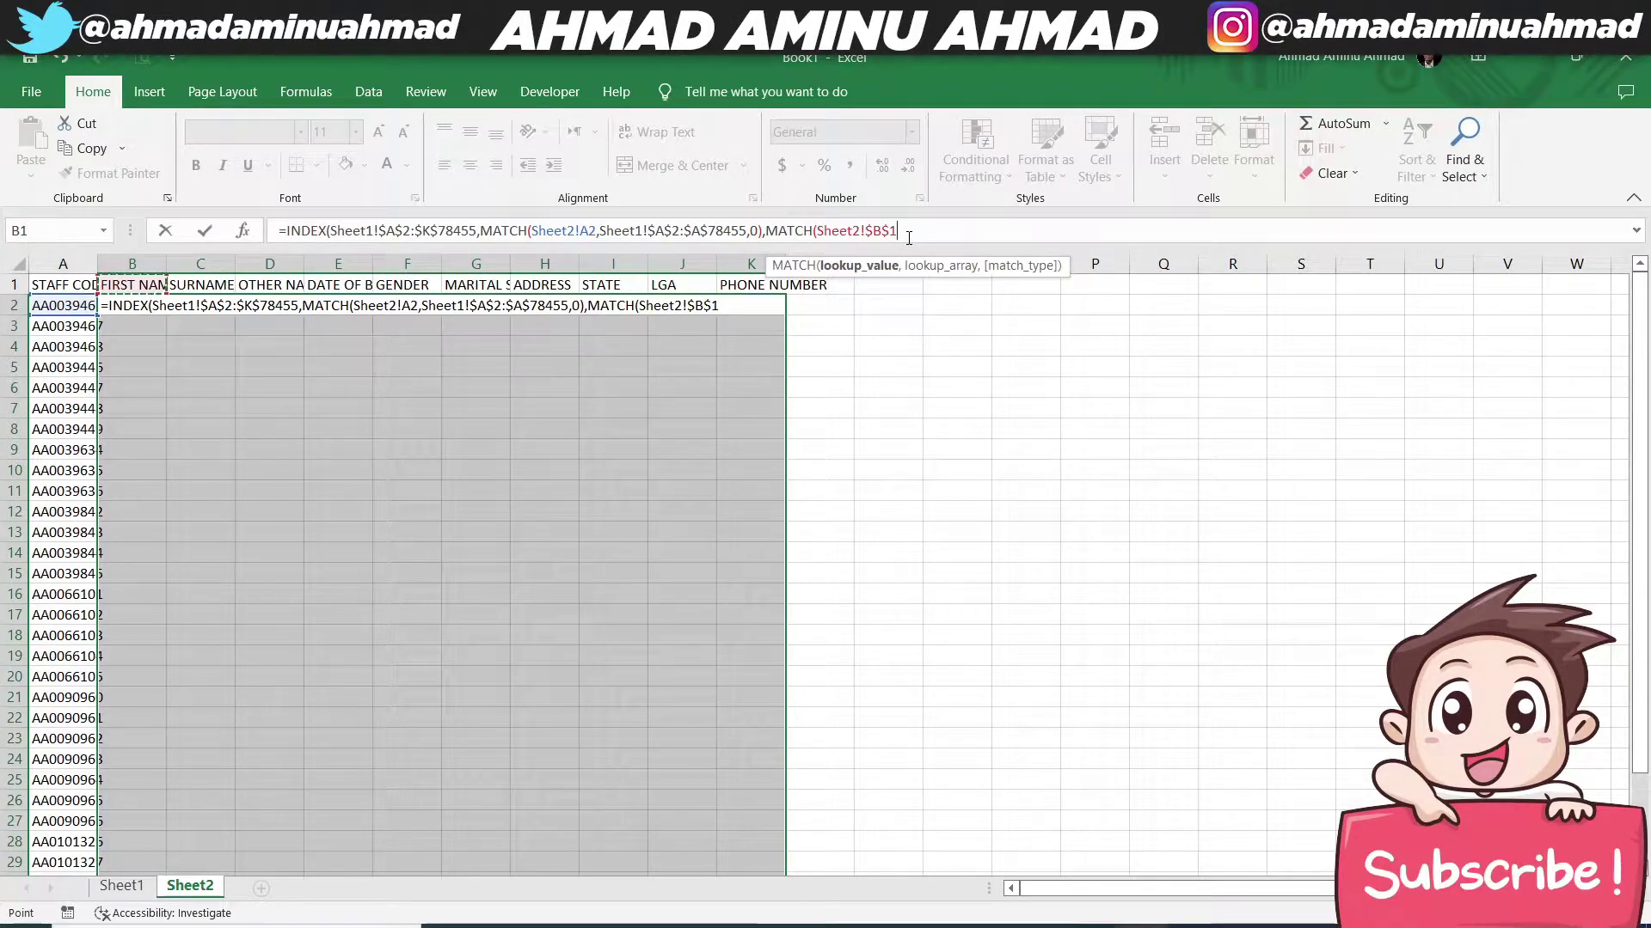
{"action": "left_click", "coordinate": [871, 232]}
{"action": "key", "text": "BackSpace"}
{"action": "type", "text": ","}
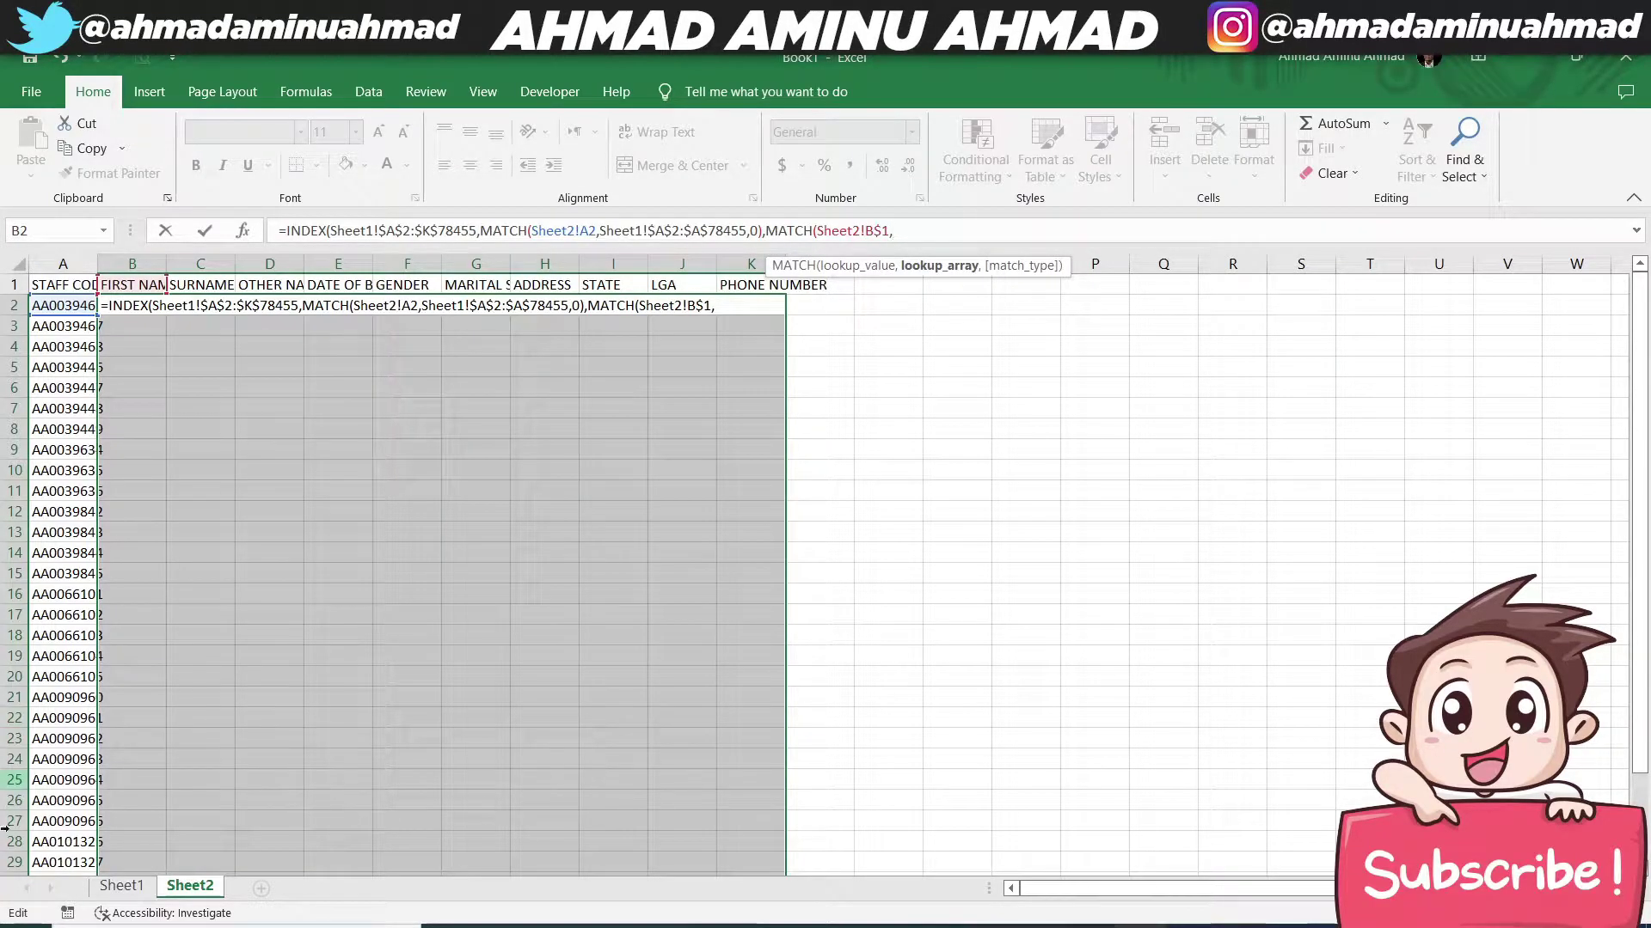
Step: Use Sheet1!$A$1:$K$1 as the second MATCH's array with exact match, closing the formula
{"action": "left_click", "coordinate": [129, 894]}
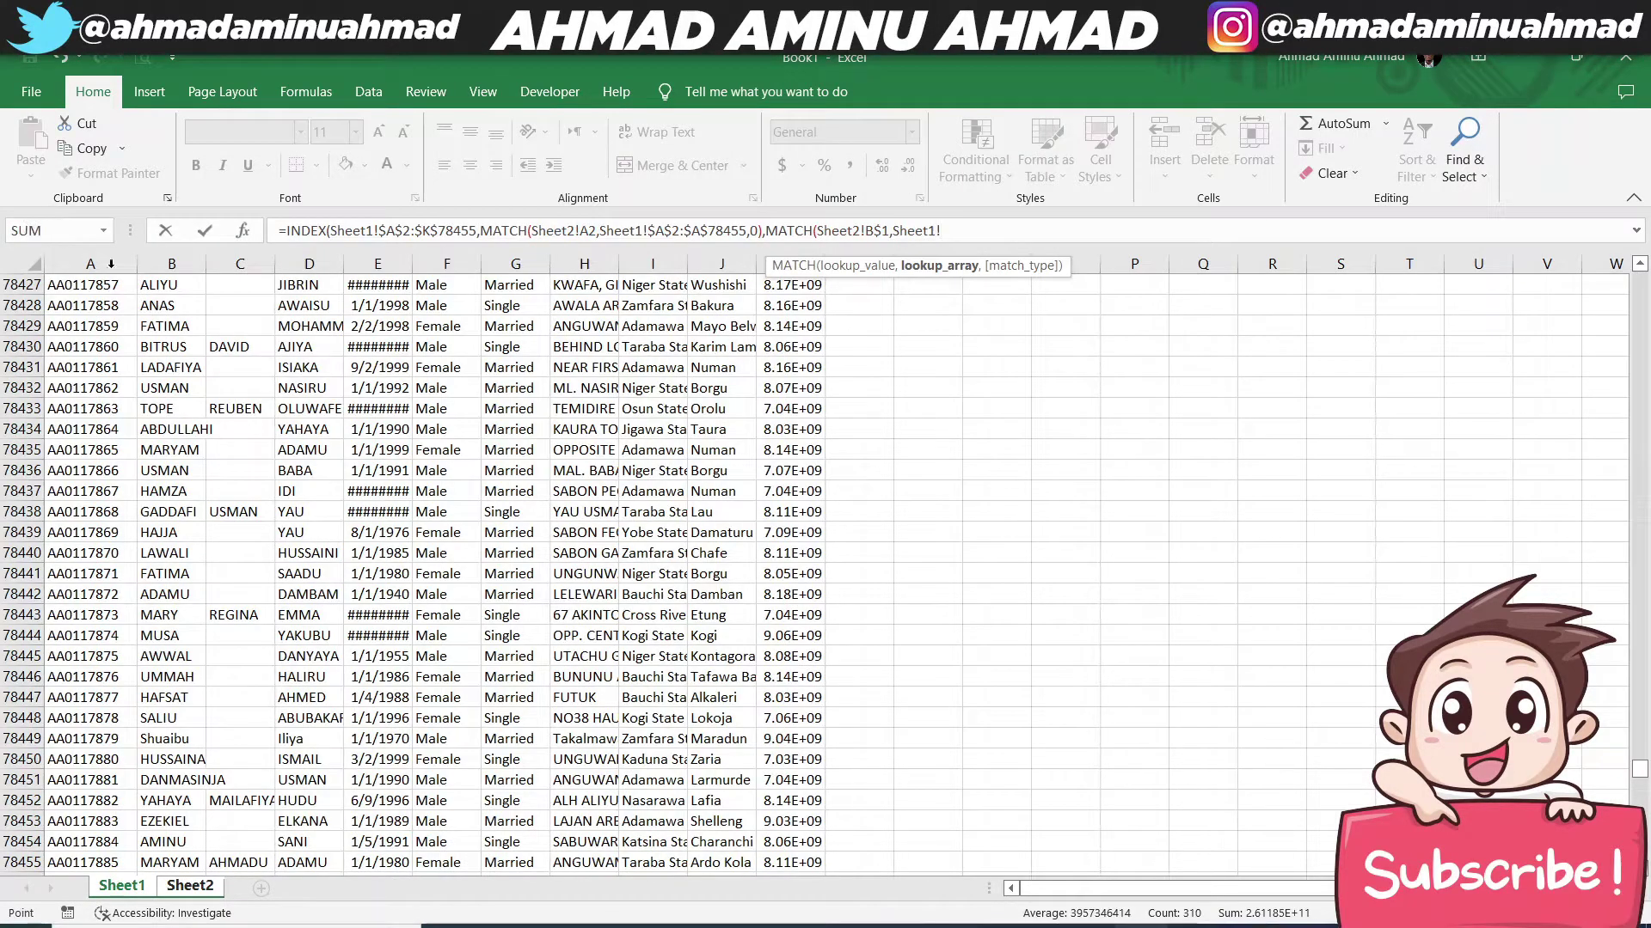
{"action": "scroll", "coordinate": [412, 576], "scroll_direction": "up", "scroll_amount": 5}
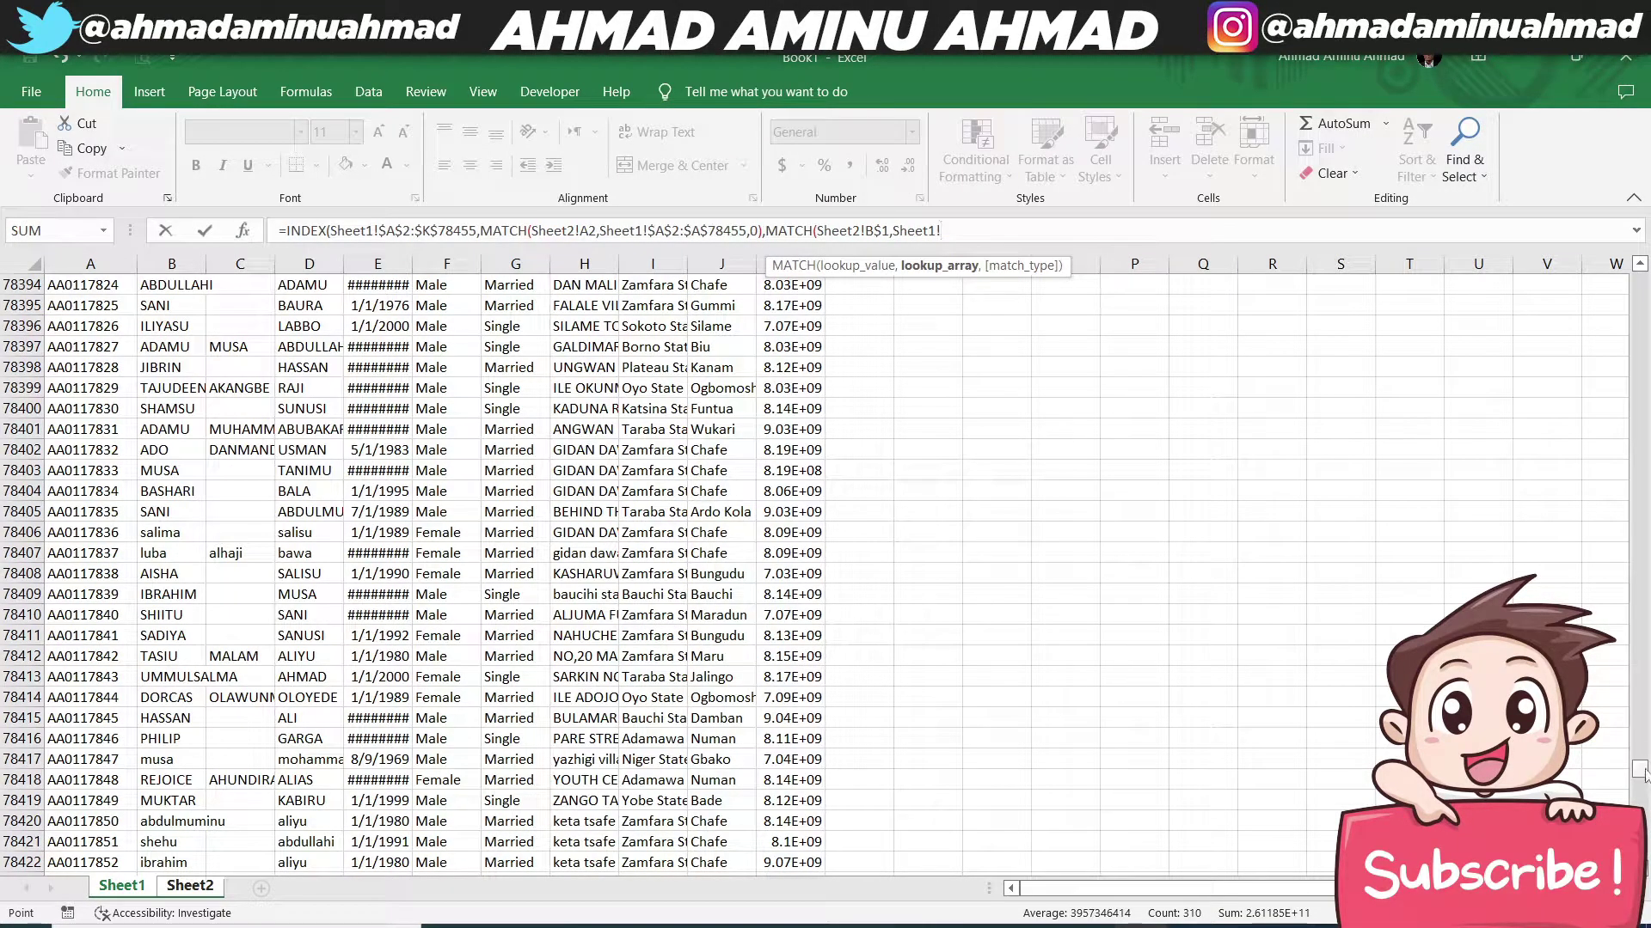
{"action": "left_click_drag", "start_coordinate": [1639, 768], "coordinate": [1639, 282]}
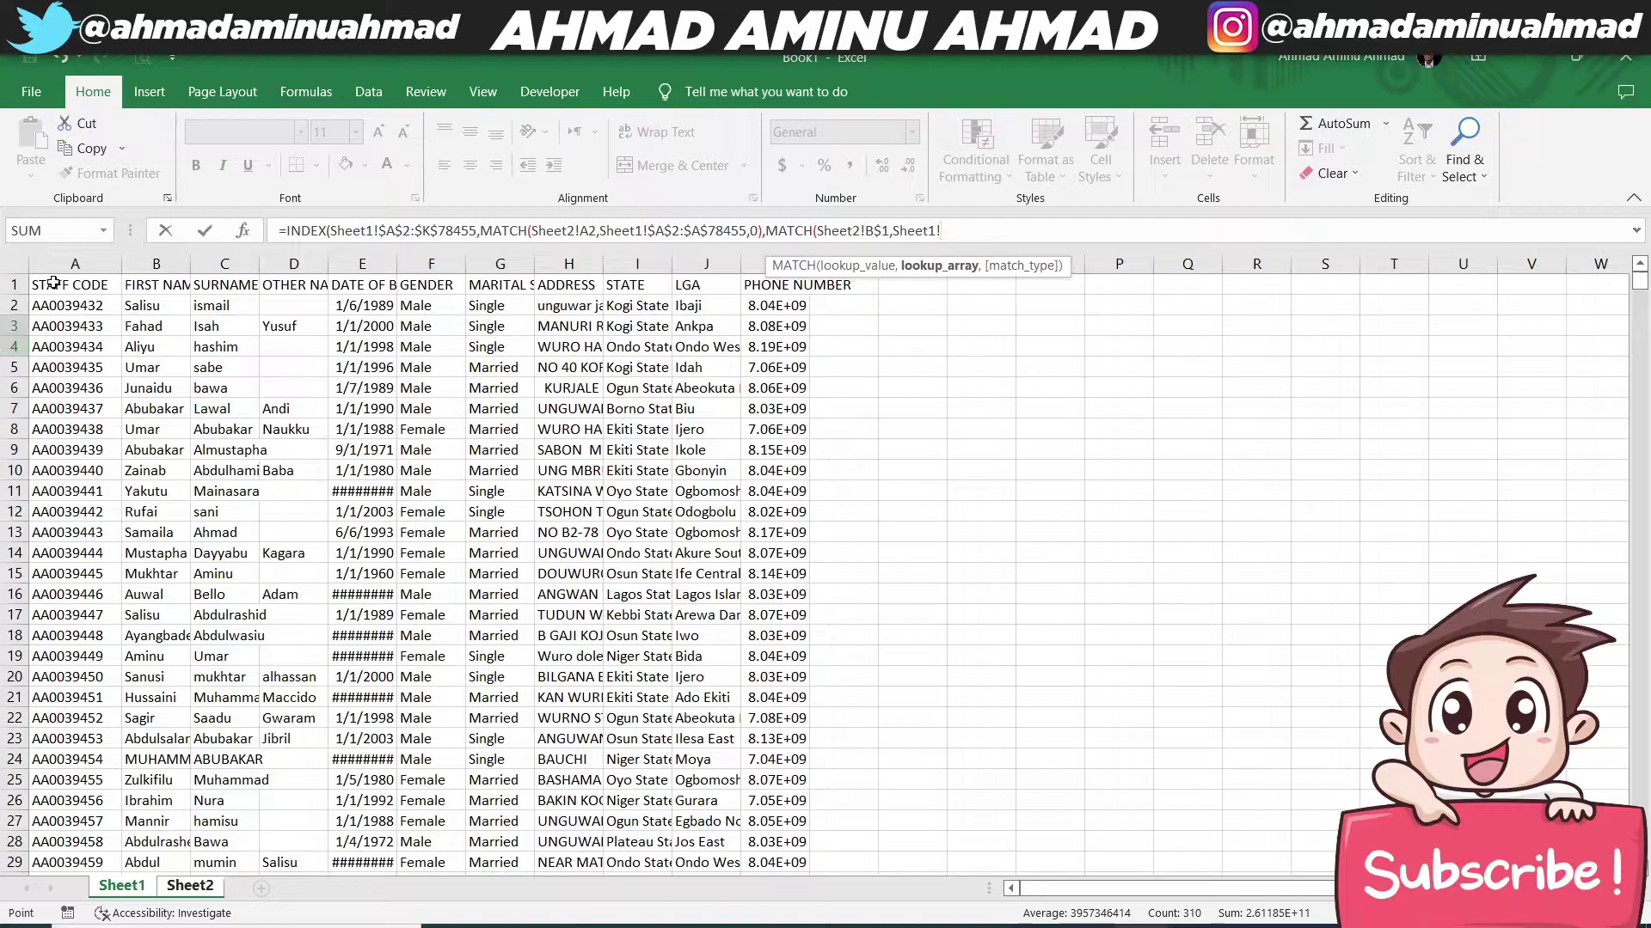
{"action": "left_click_drag", "start_coordinate": [47, 284], "coordinate": [768, 285]}
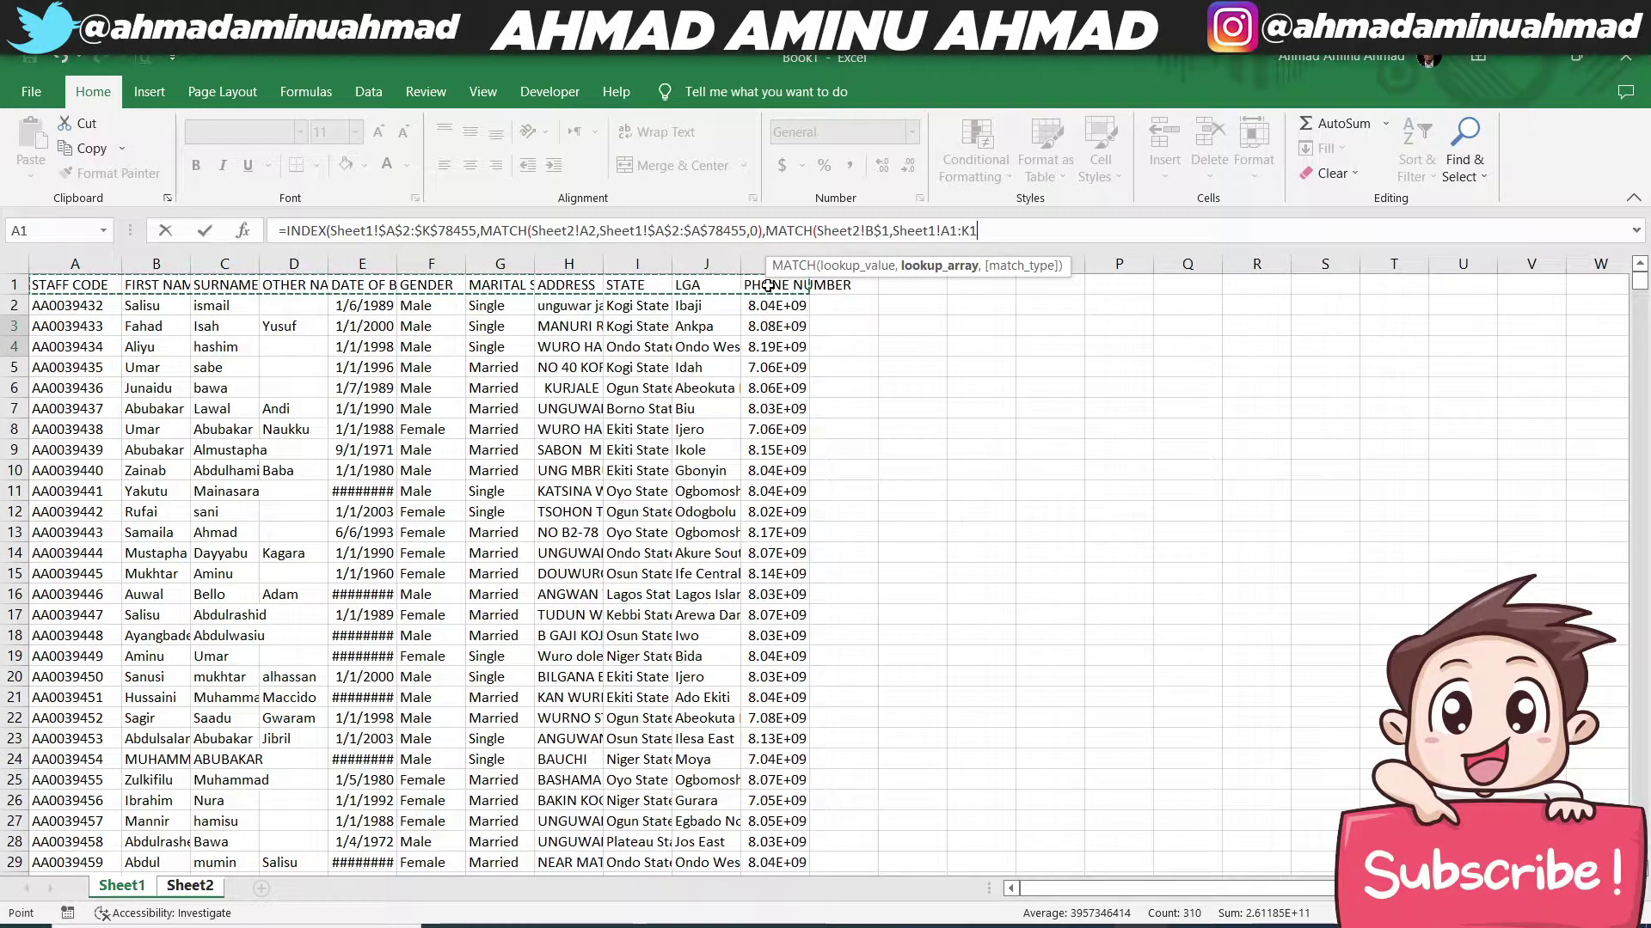
{"action": "key", "text": "F4"}
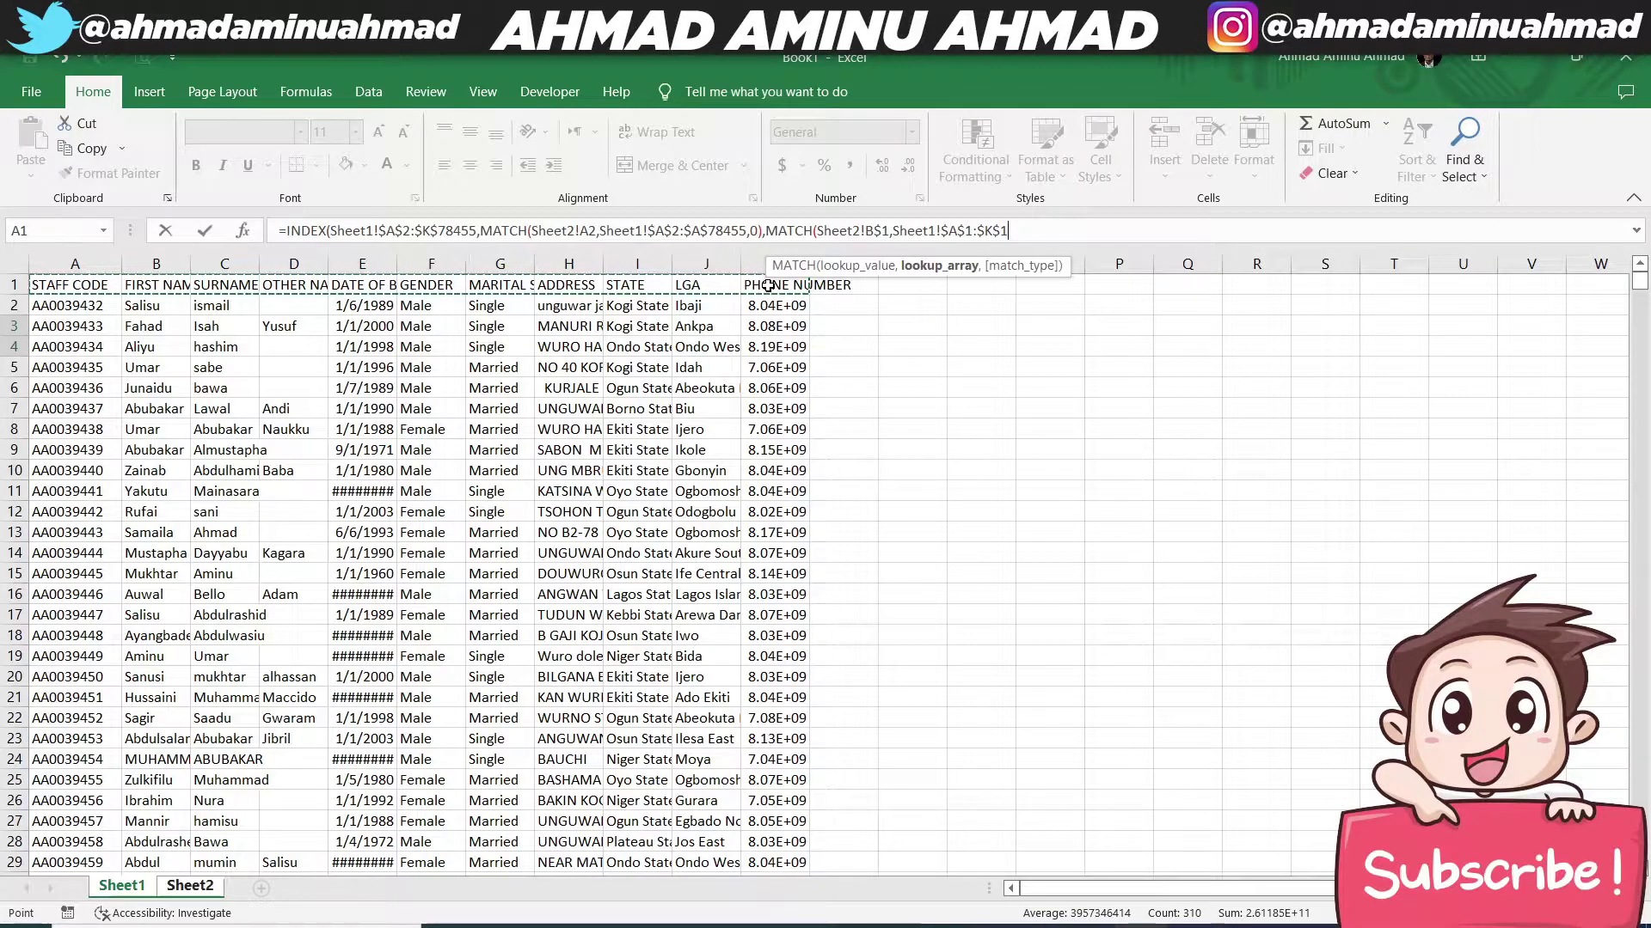
{"action": "type", "text": ","}
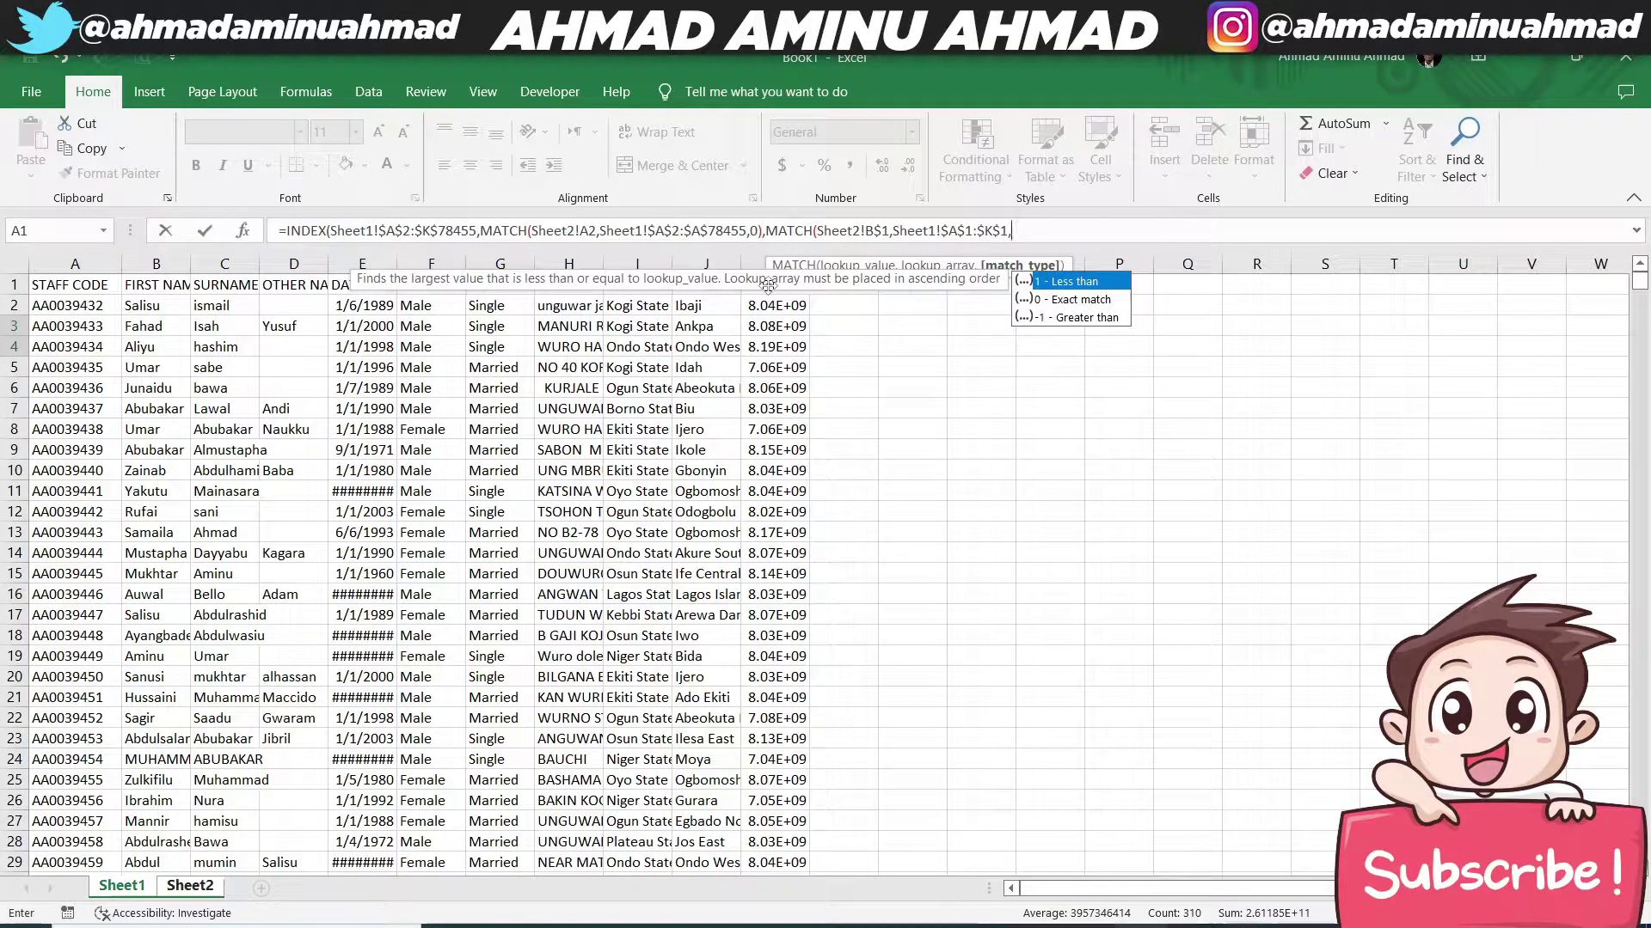
{"action": "type", "text": "0))"}
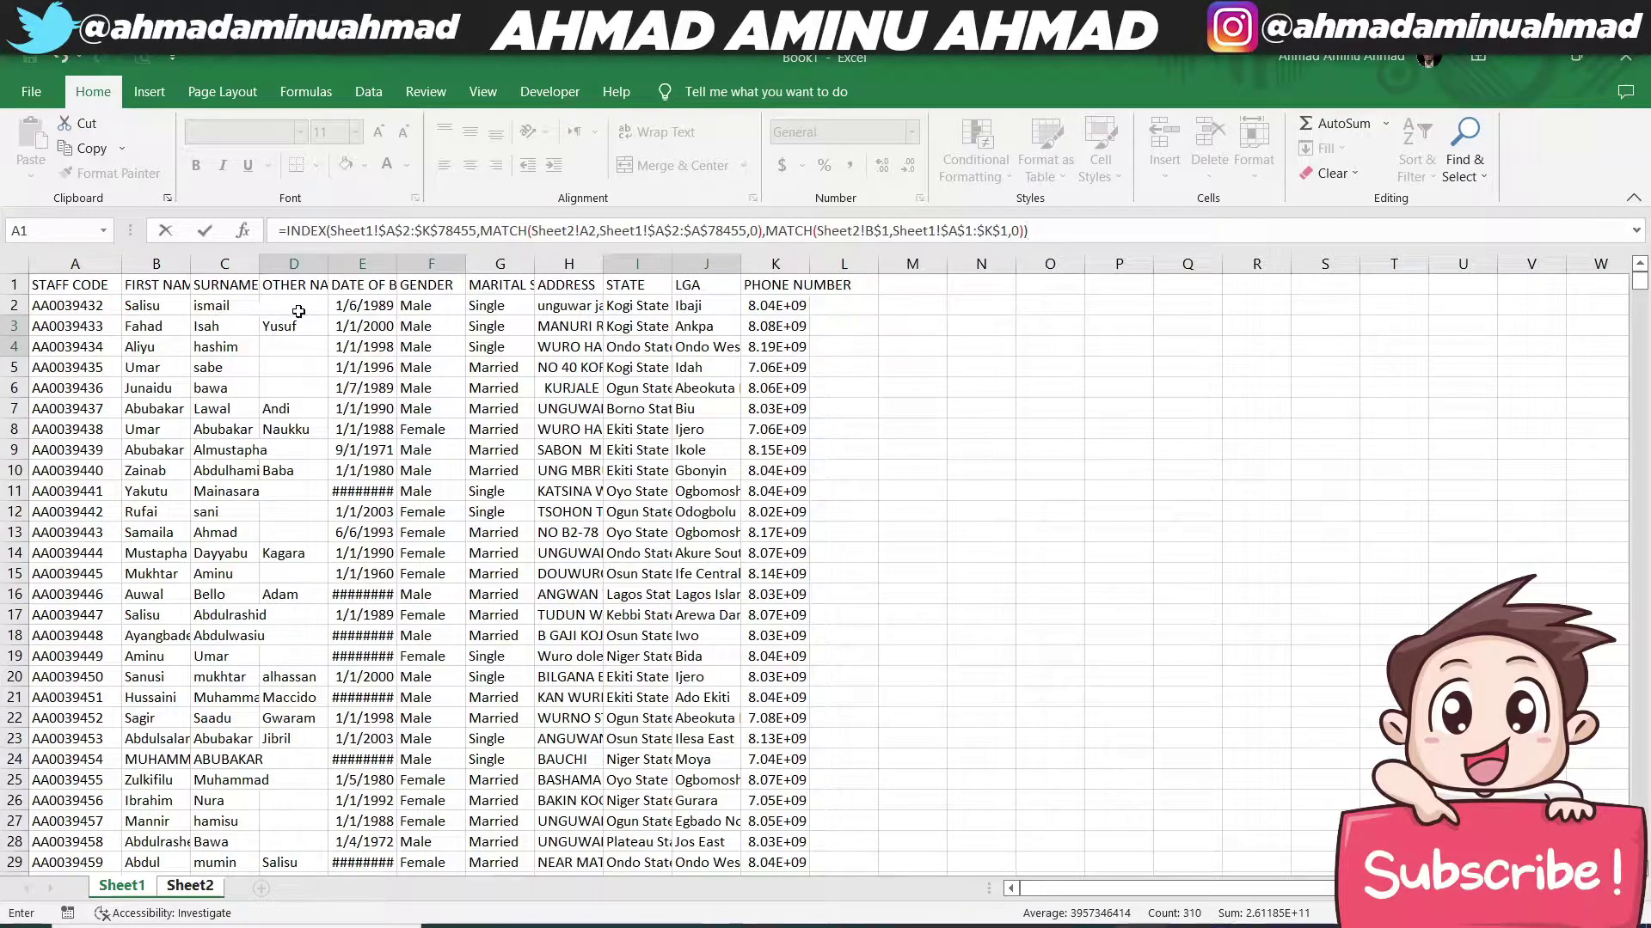
{"action": "left_click", "coordinate": [402, 230]}
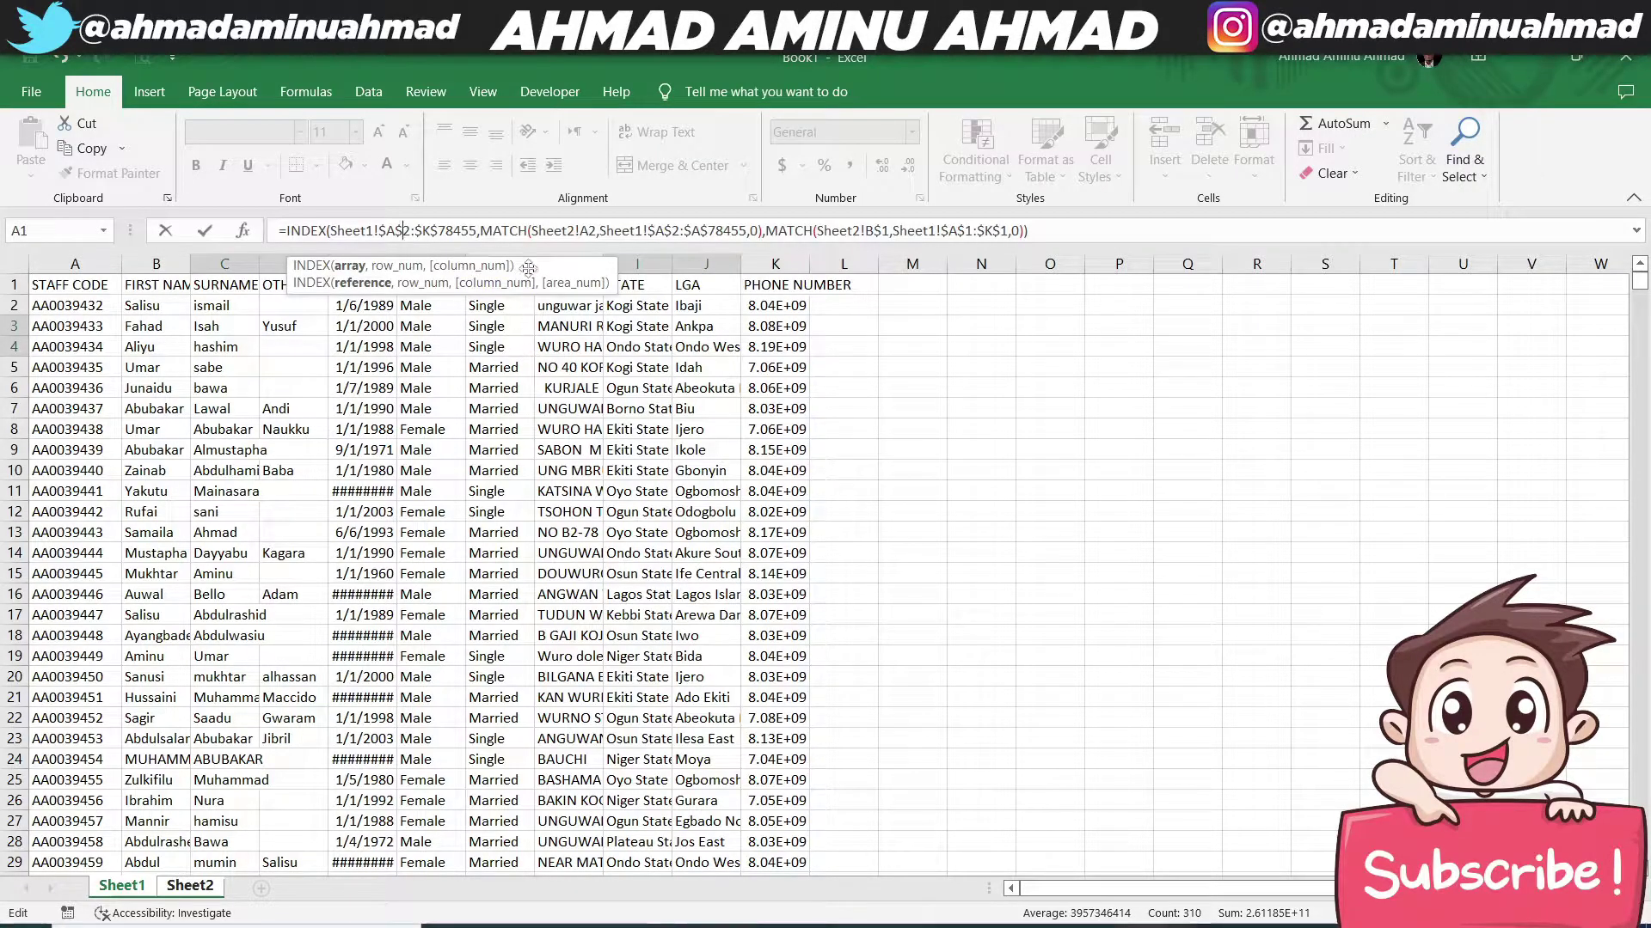
{"action": "left_click", "coordinate": [574, 230]}
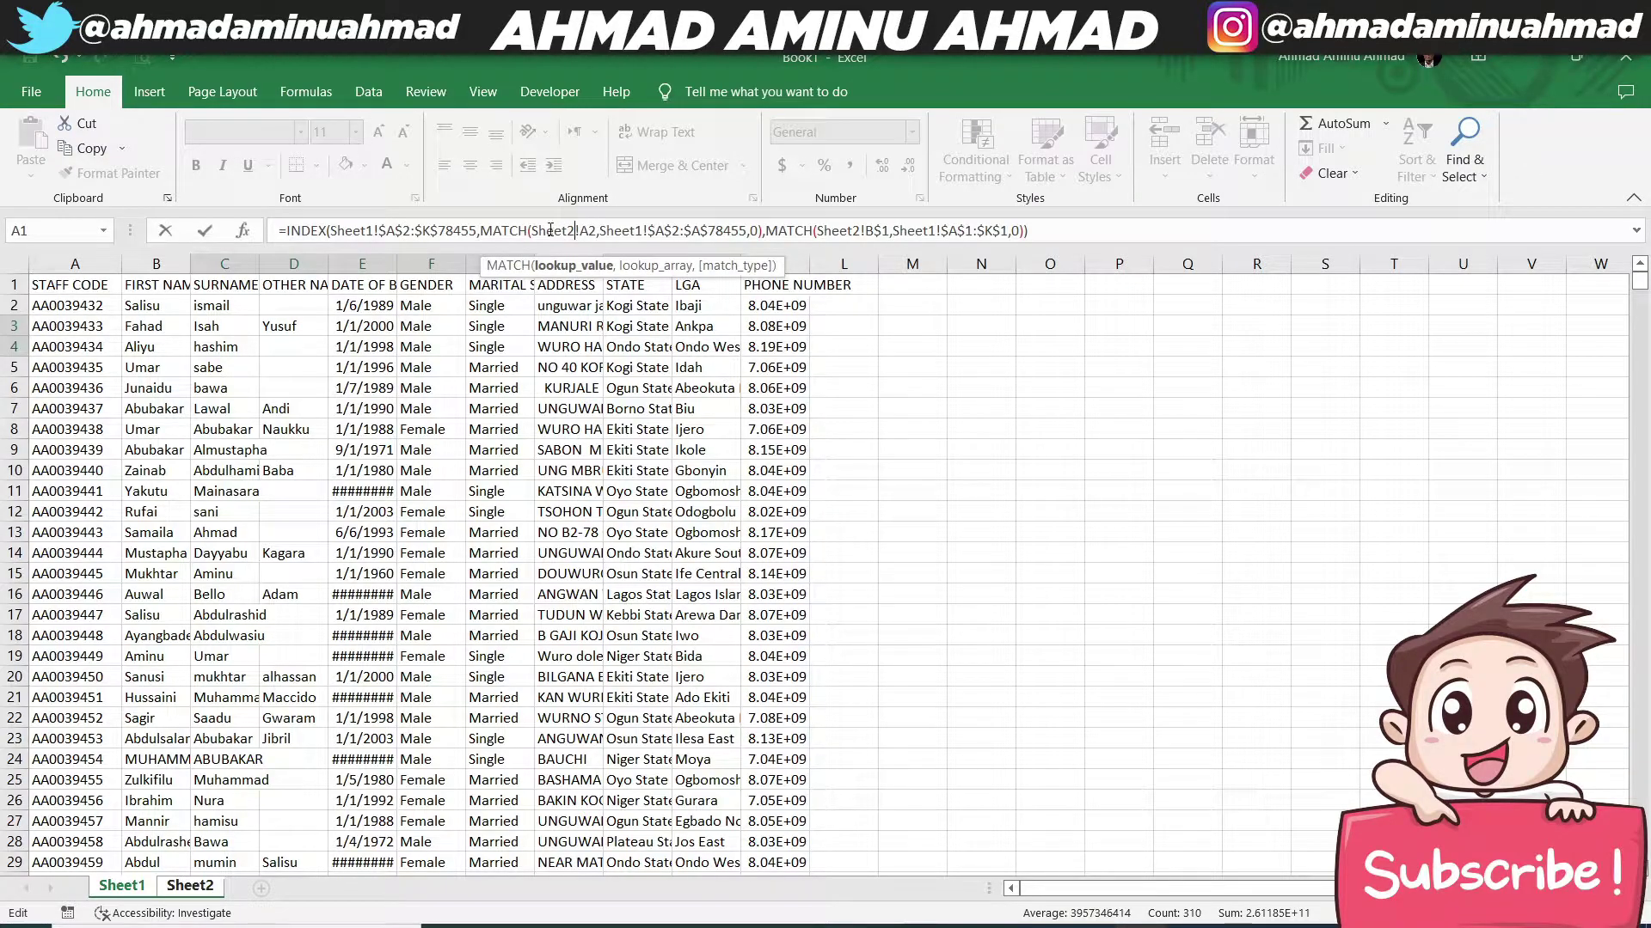
{"action": "left_click", "coordinate": [481, 230]}
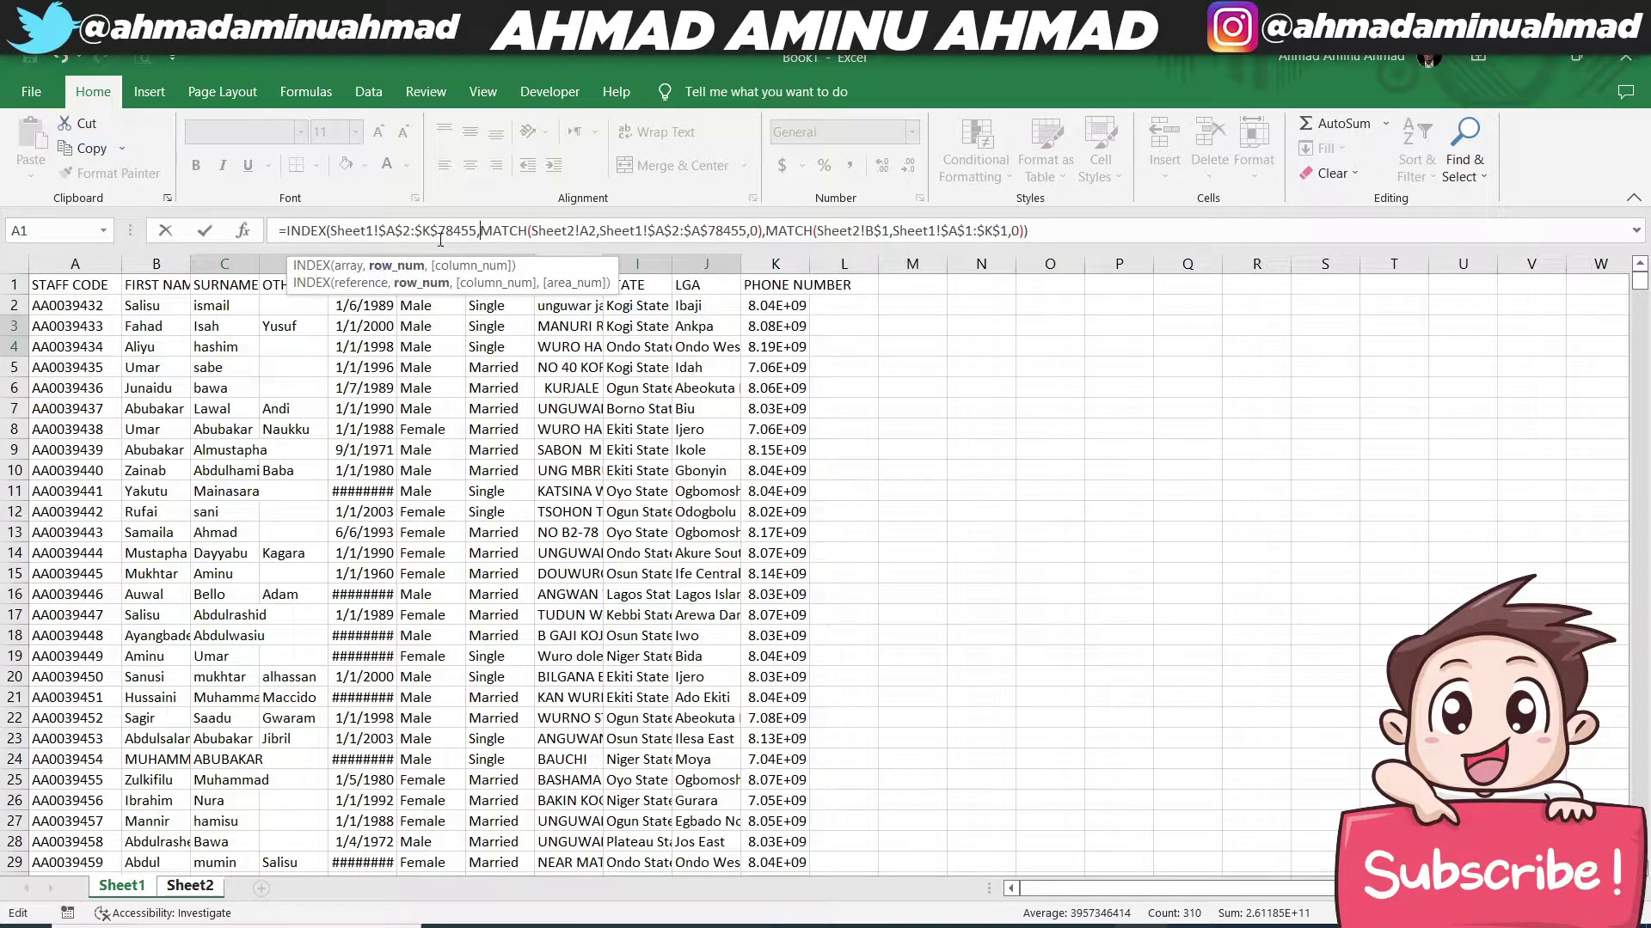
{"action": "left_click", "coordinate": [549, 232]}
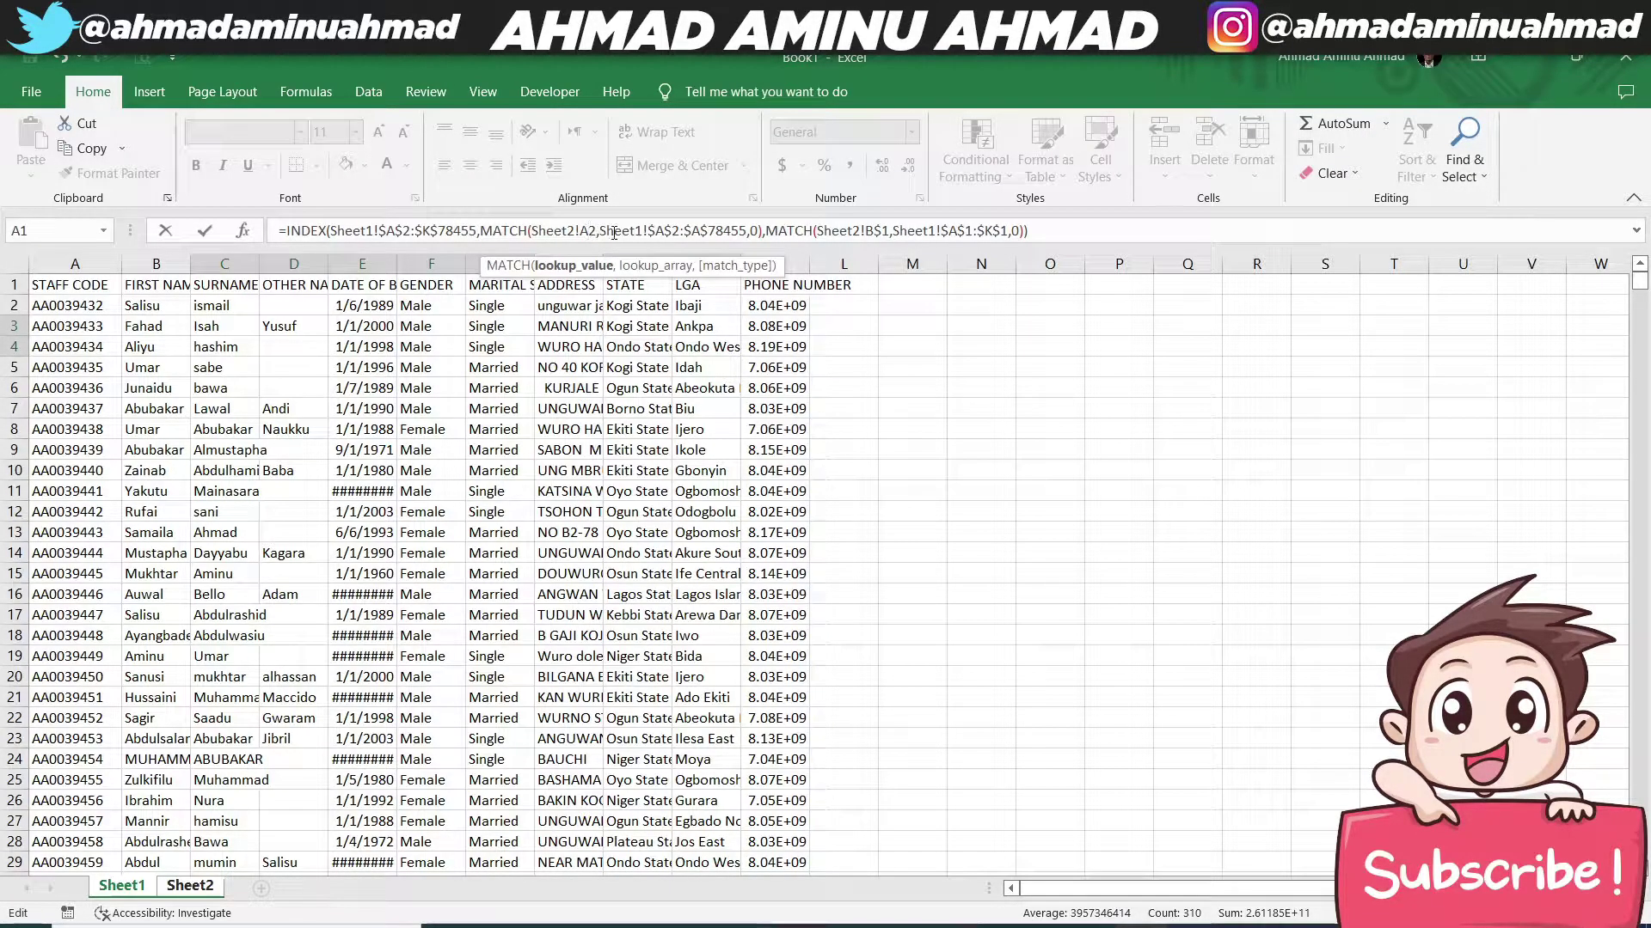
{"action": "left_click", "coordinate": [640, 232]}
{"action": "left_click", "coordinate": [758, 232]}
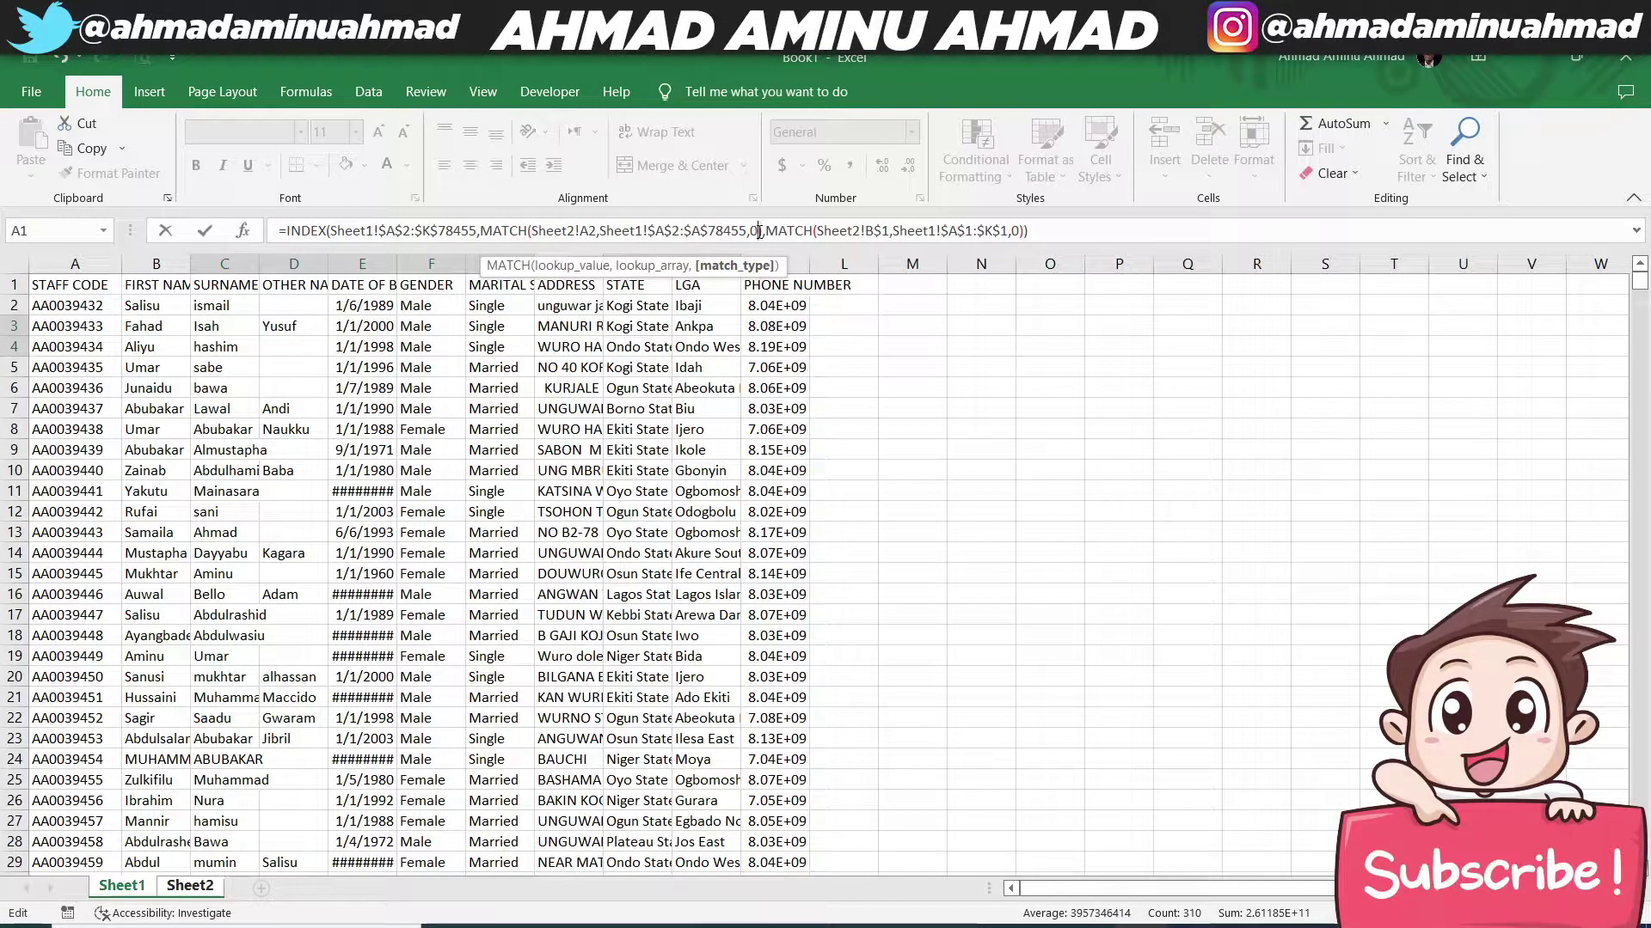
{"action": "left_click", "coordinate": [784, 230]}
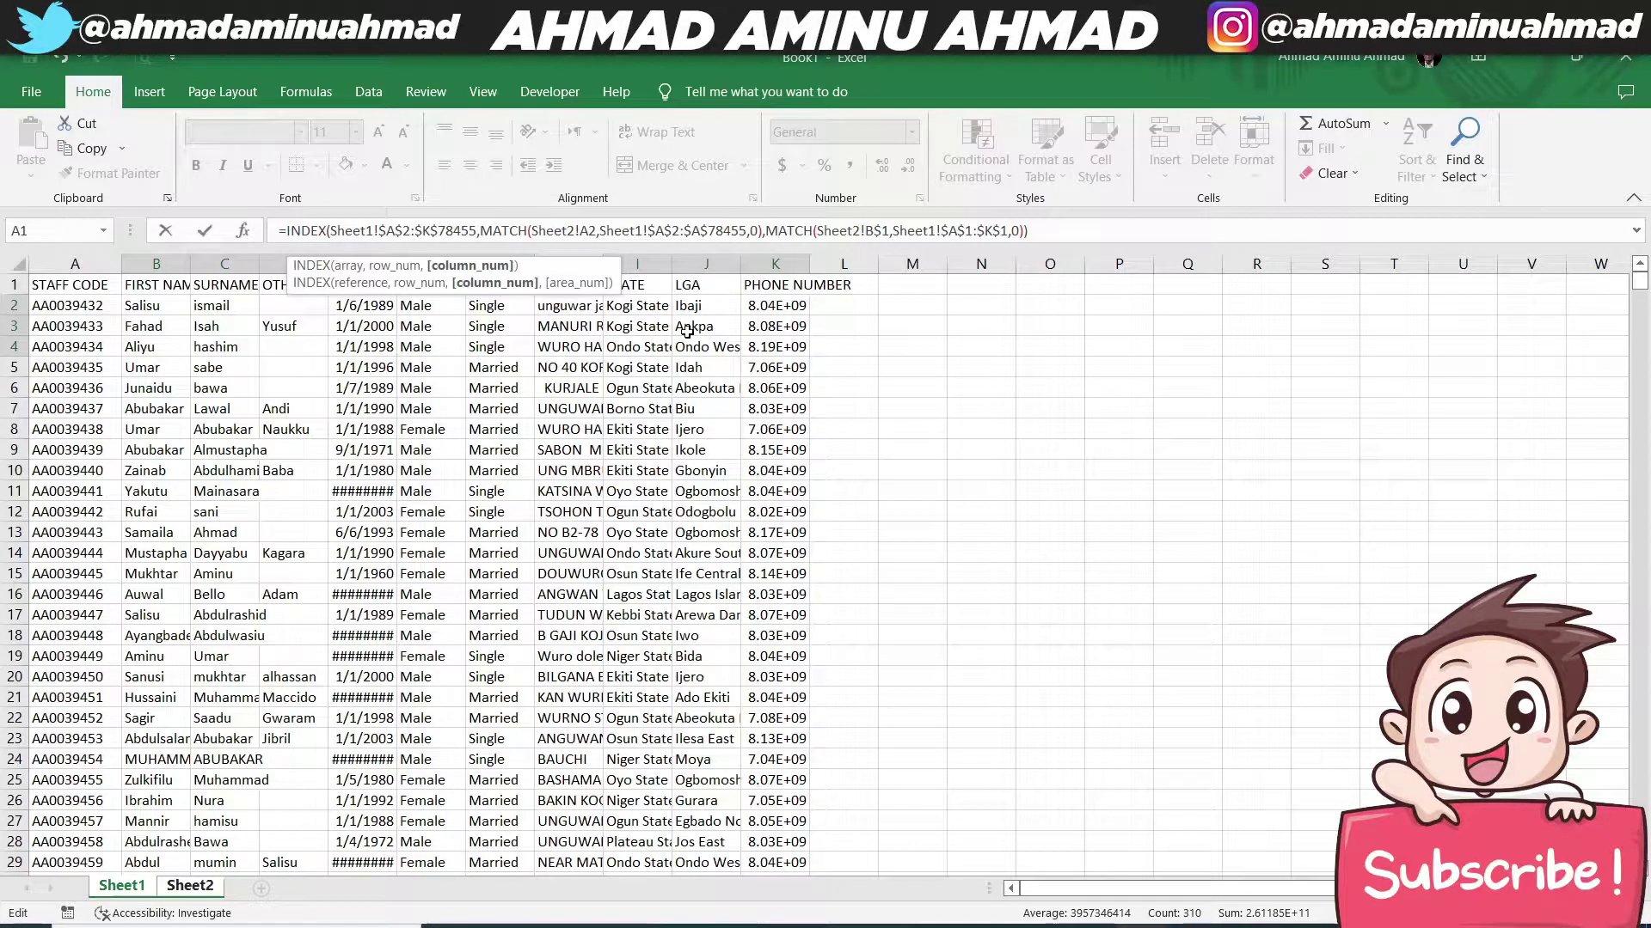
Step: Enter the formula into the B2:K block with Ctrl+Enter, then reopen it at Sheet2!A2
{"action": "left_click", "coordinate": [219, 887]}
{"action": "key", "text": "ctrl+Return"}
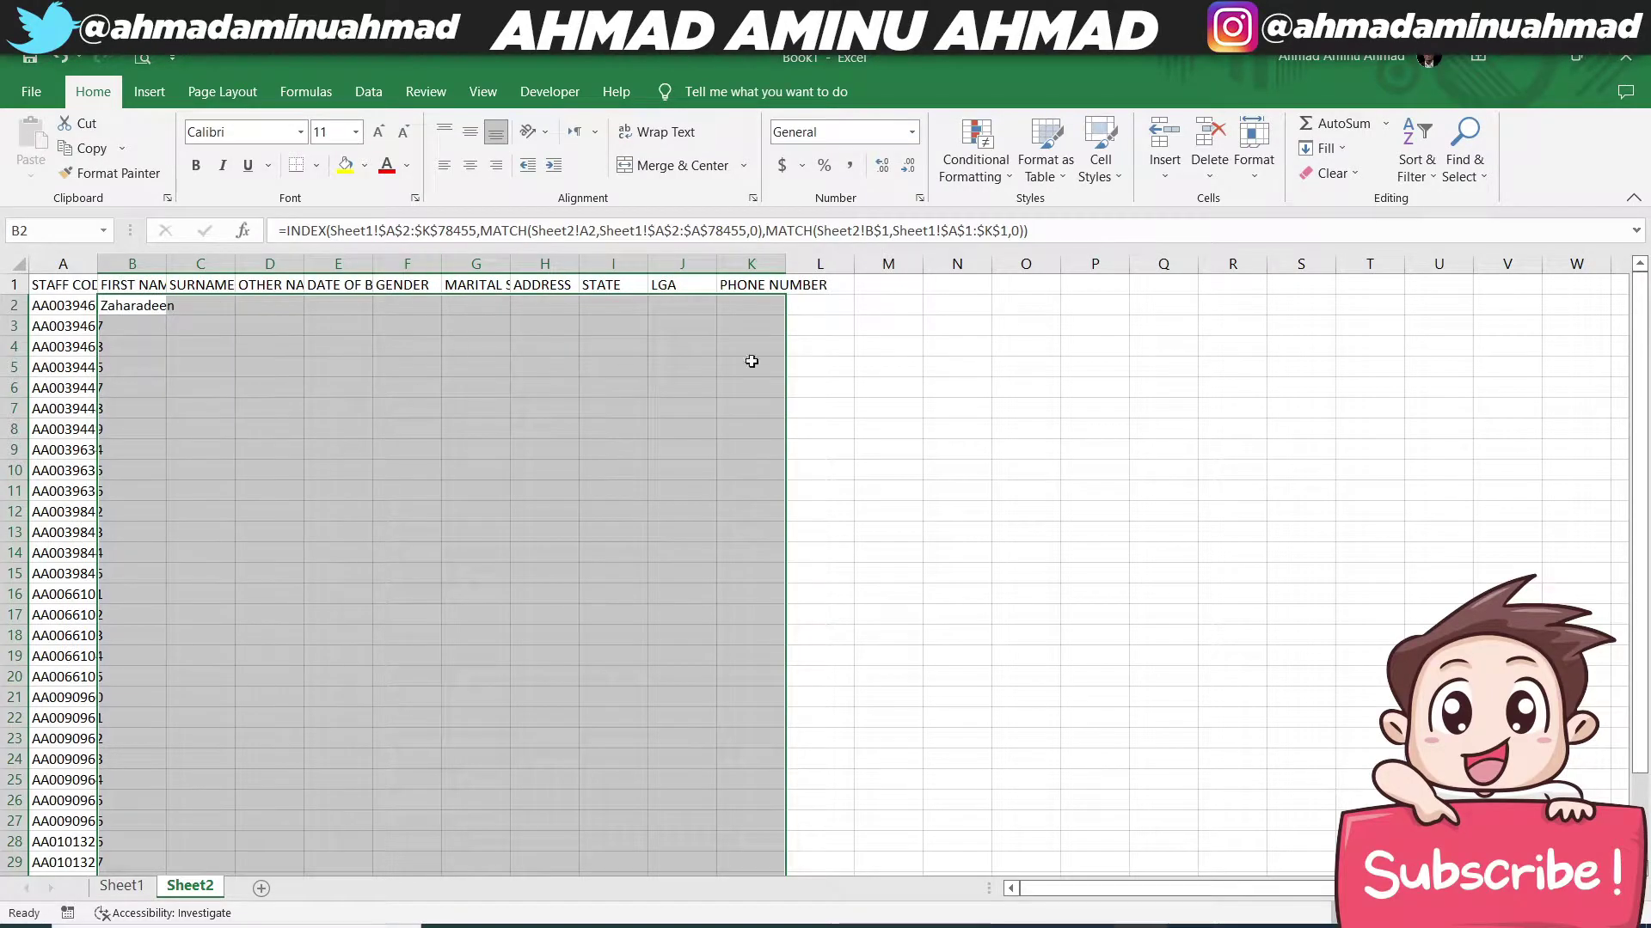
{"action": "key", "text": "F2"}
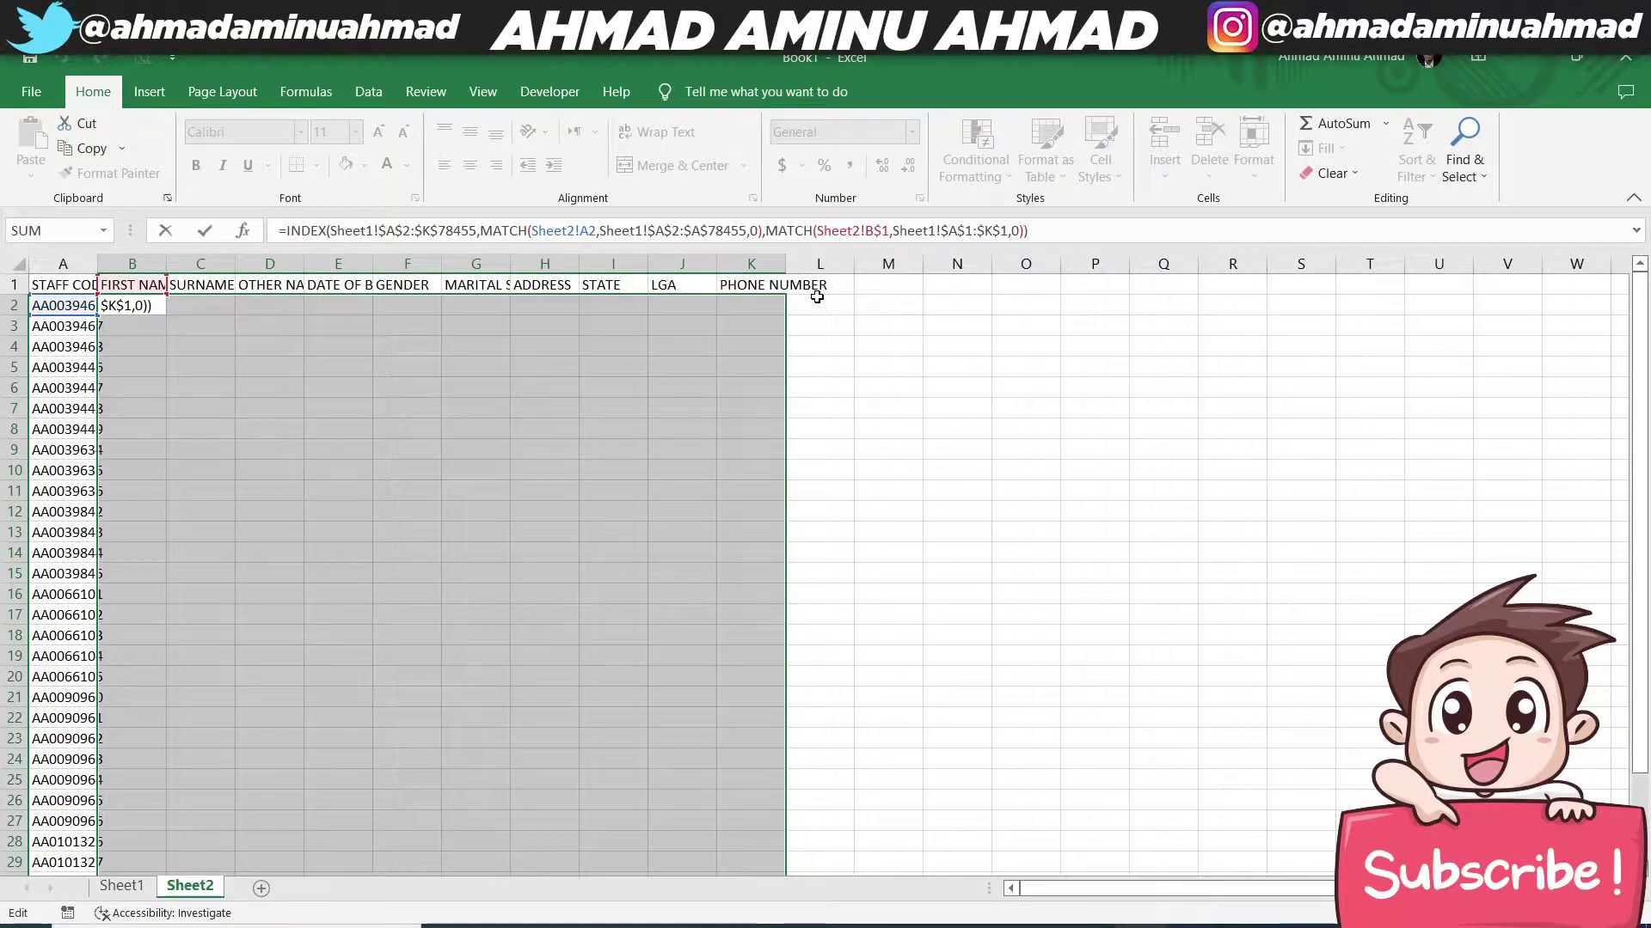
{"action": "left_click", "coordinate": [589, 230]}
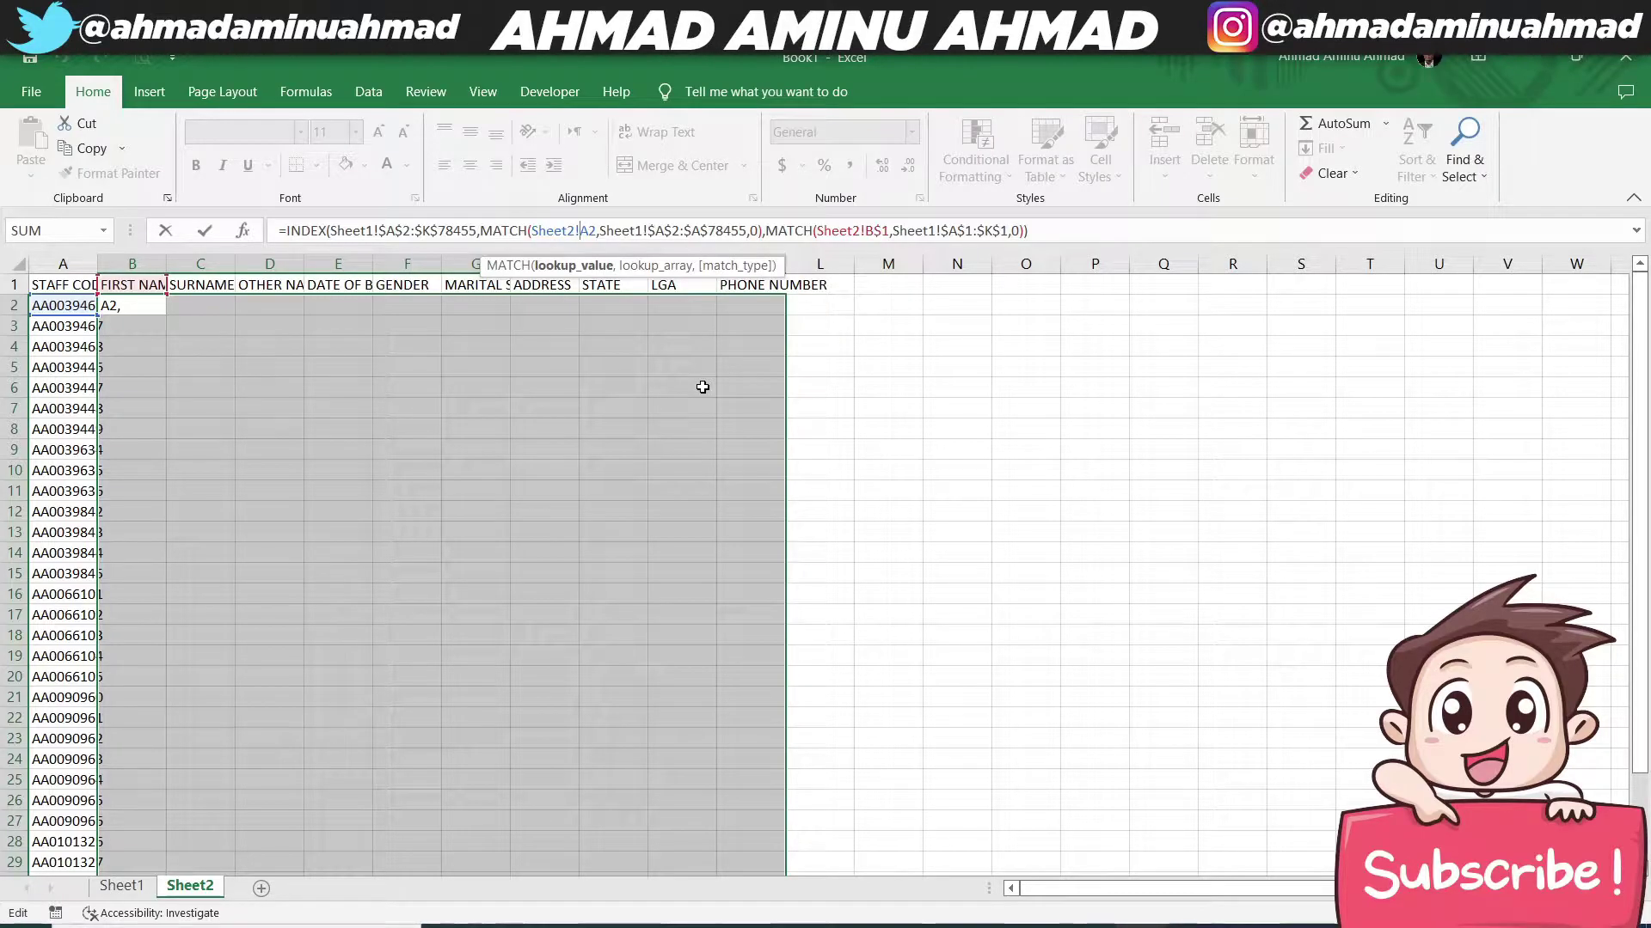
Step: Change the staff code reference to Sheet2!$A2 so only its column is locked
{"action": "key", "text": "F4"}
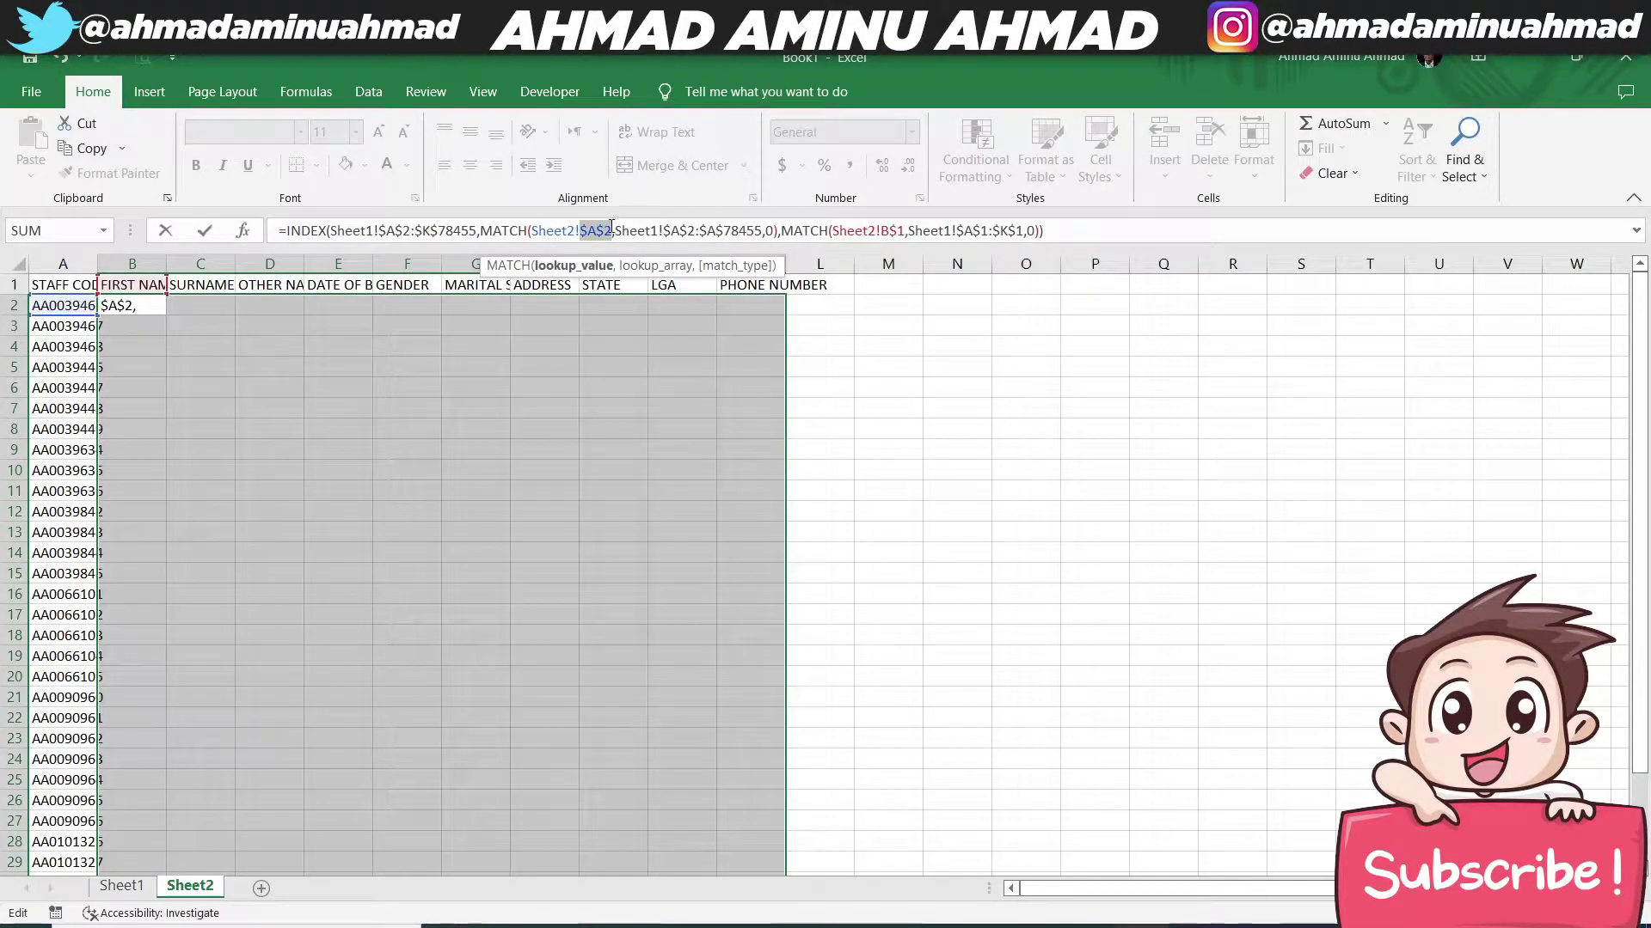
{"action": "key", "text": "F4"}
{"action": "key", "text": "F4"}
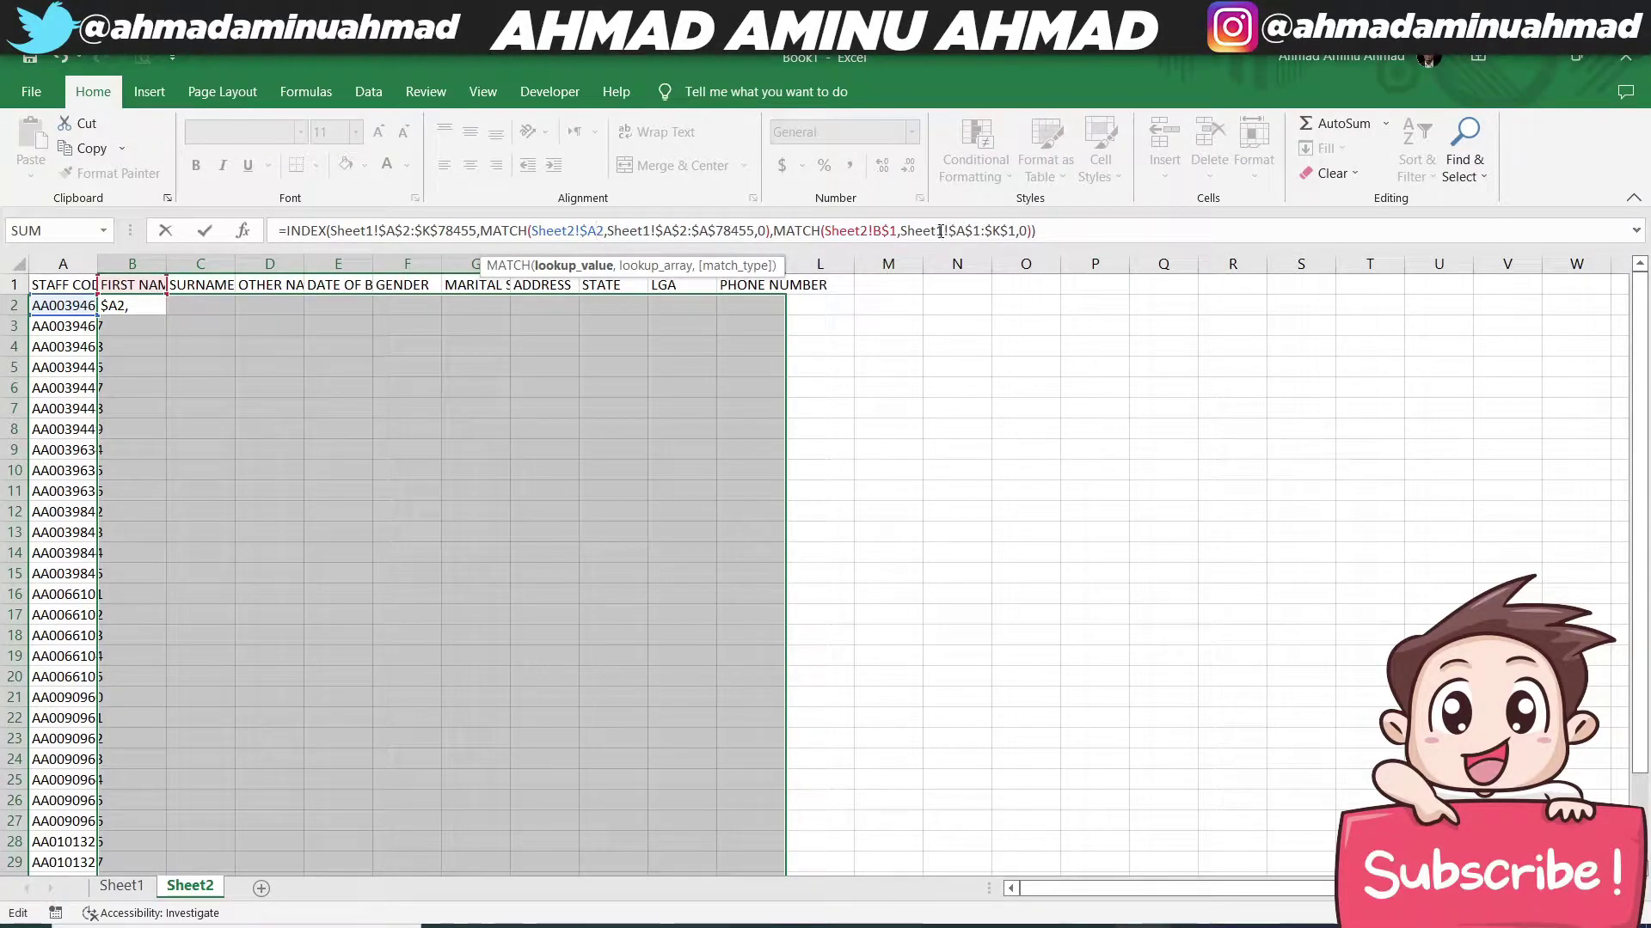
{"action": "left_click", "coordinate": [883, 229]}
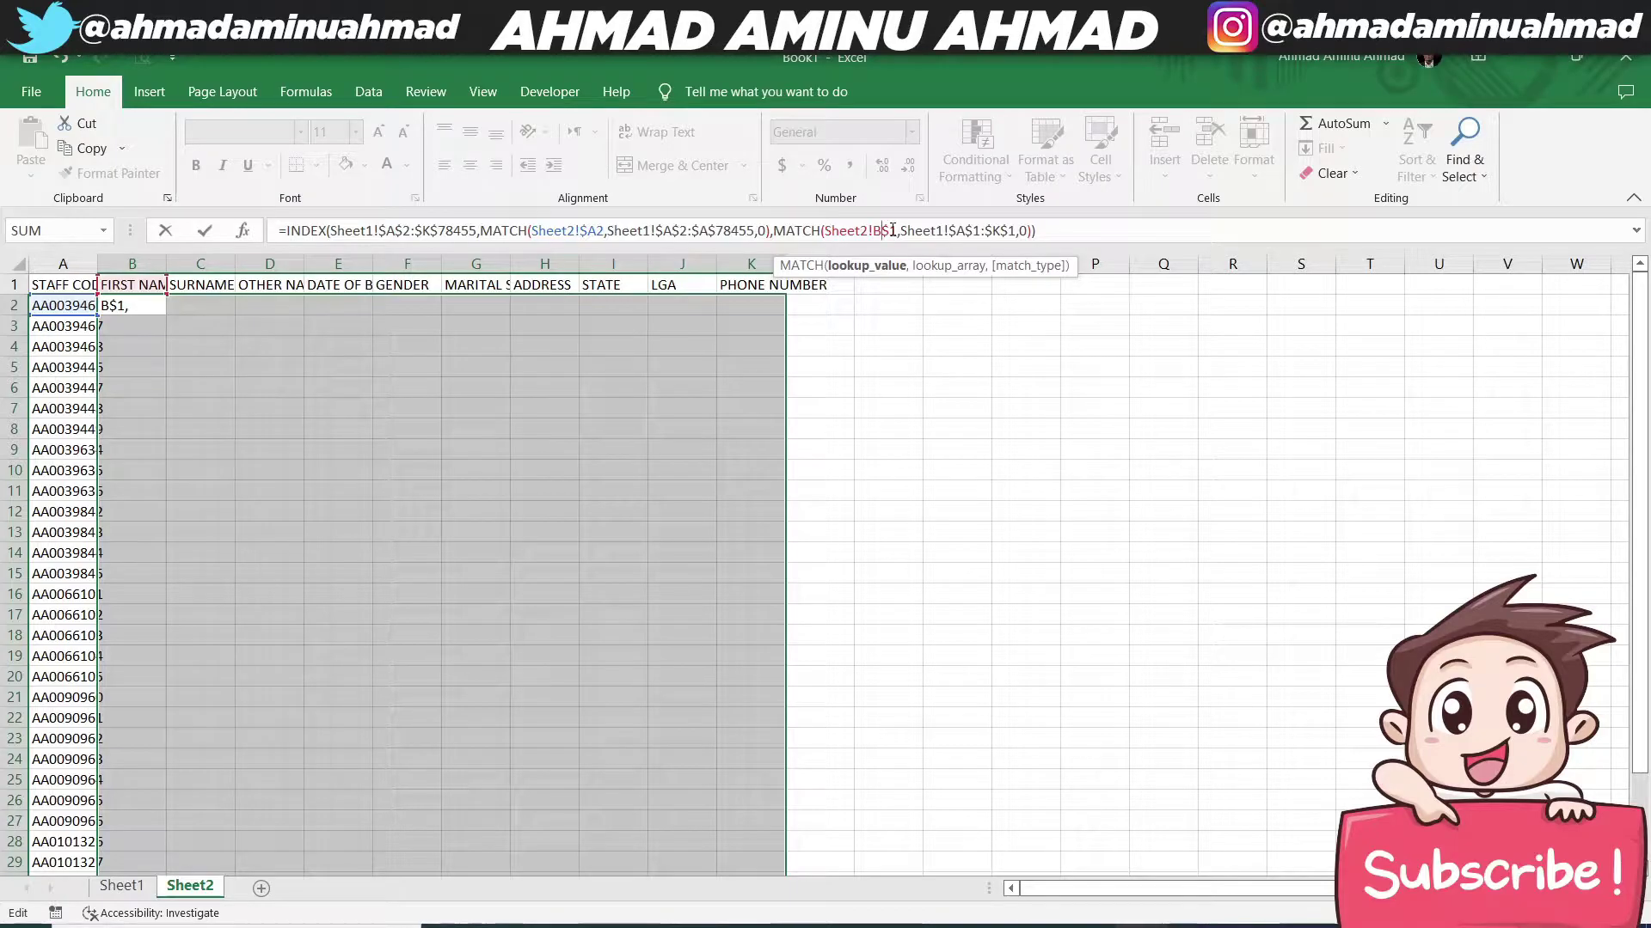
{"action": "left_click", "coordinate": [590, 230]}
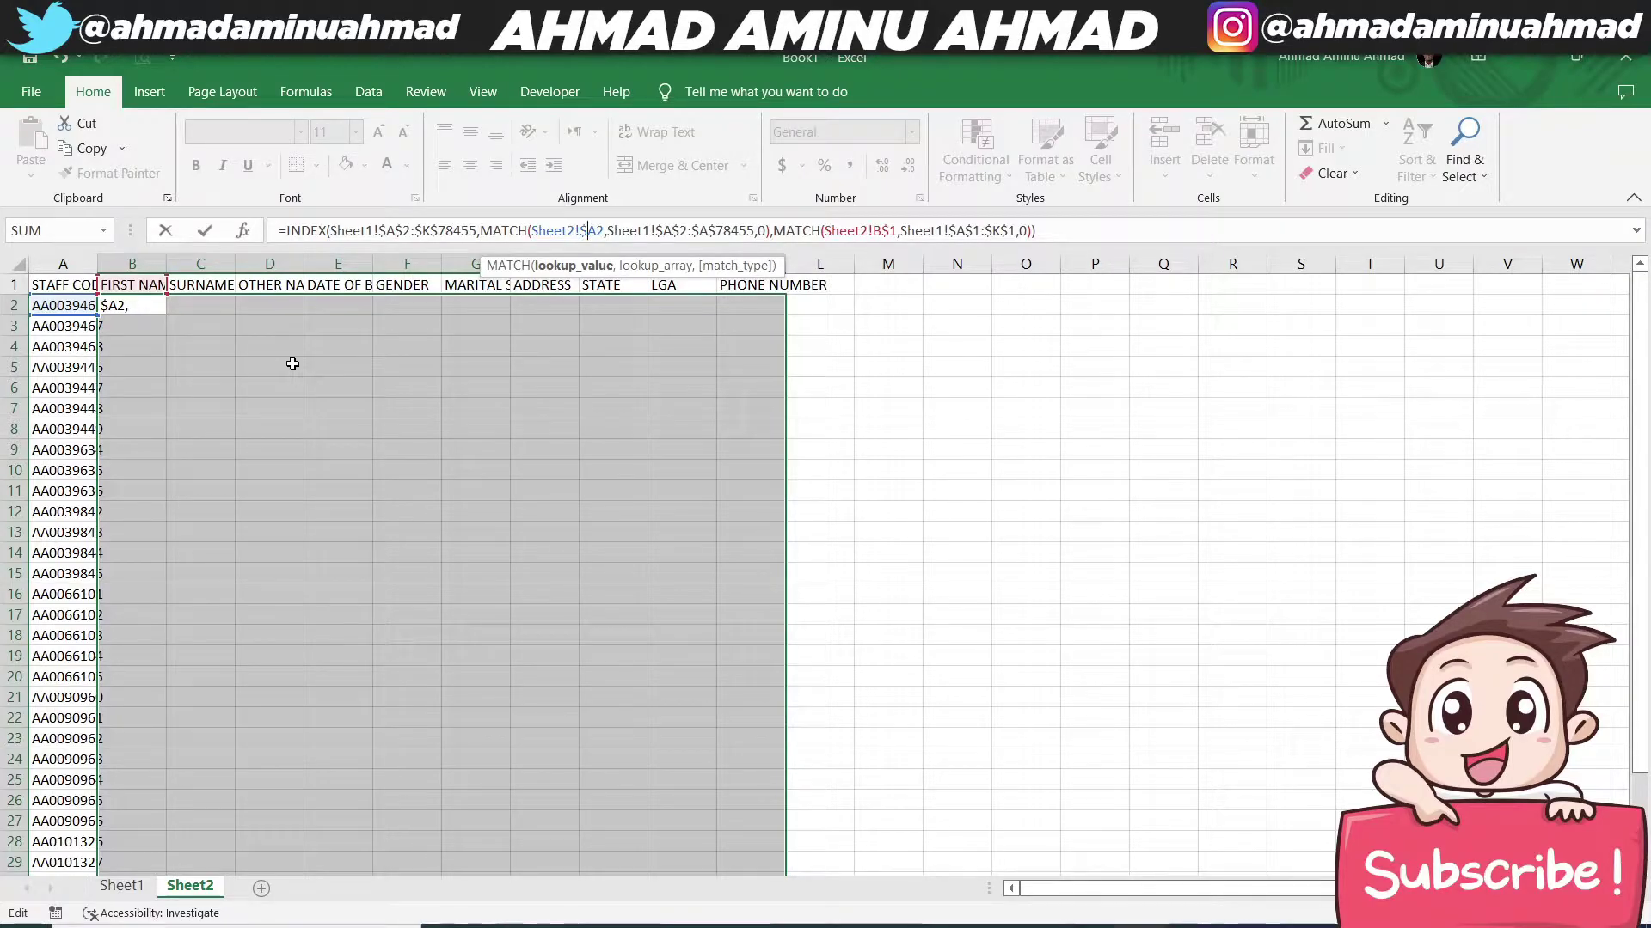
{"action": "left_click", "coordinate": [1131, 230]}
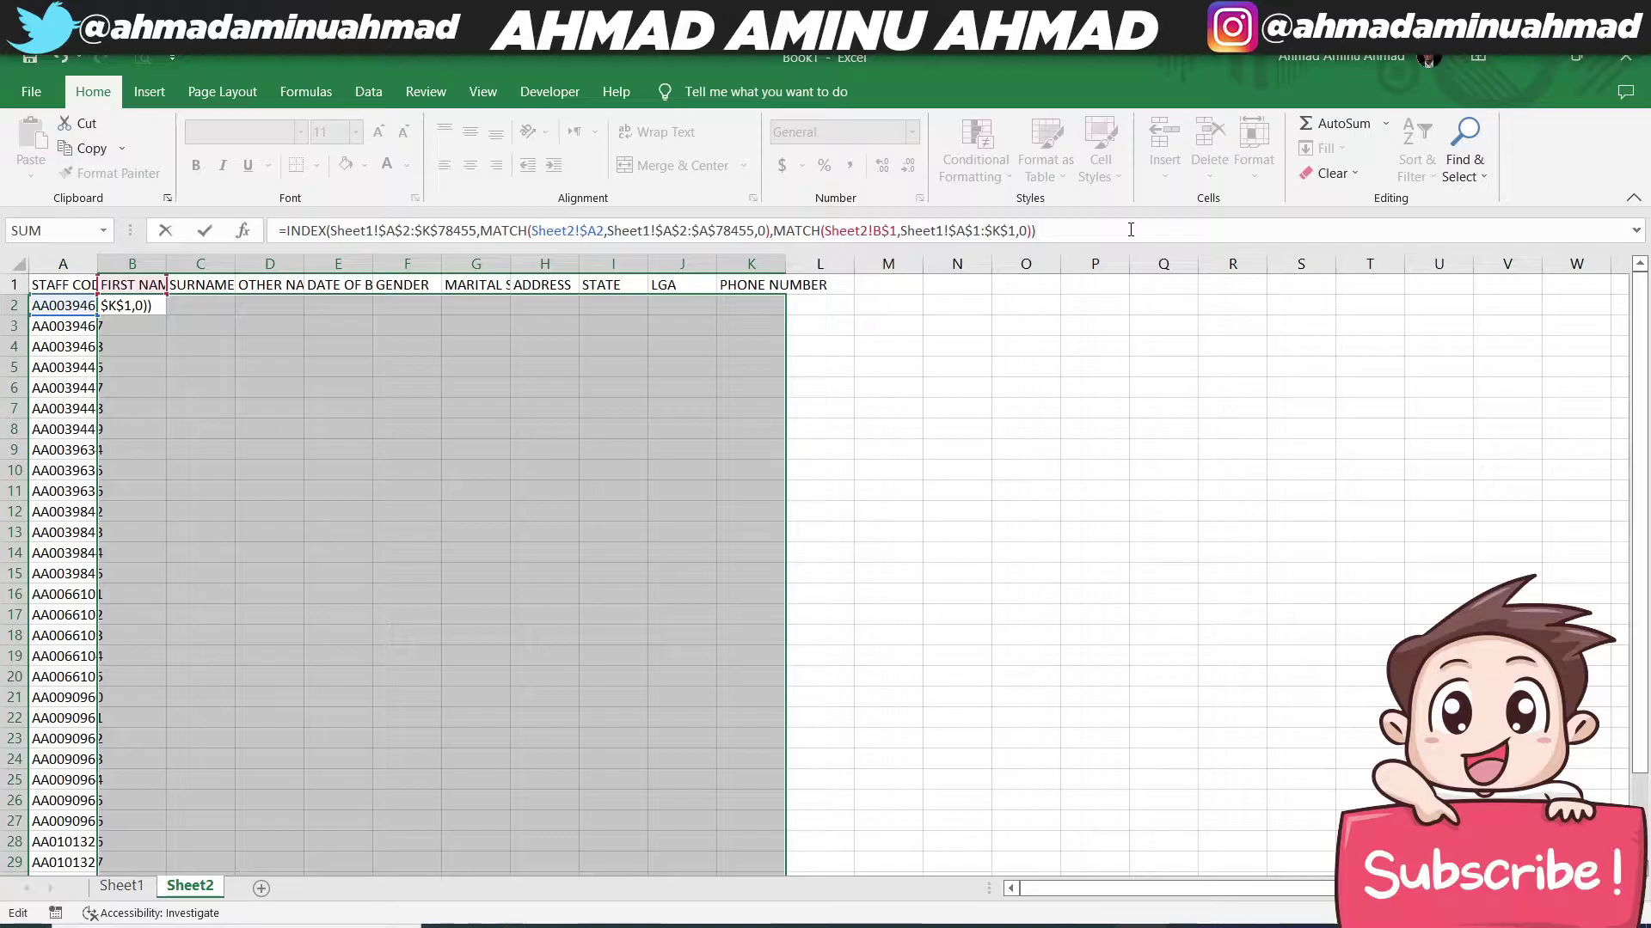
{"action": "key", "text": "ctrl+Return"}
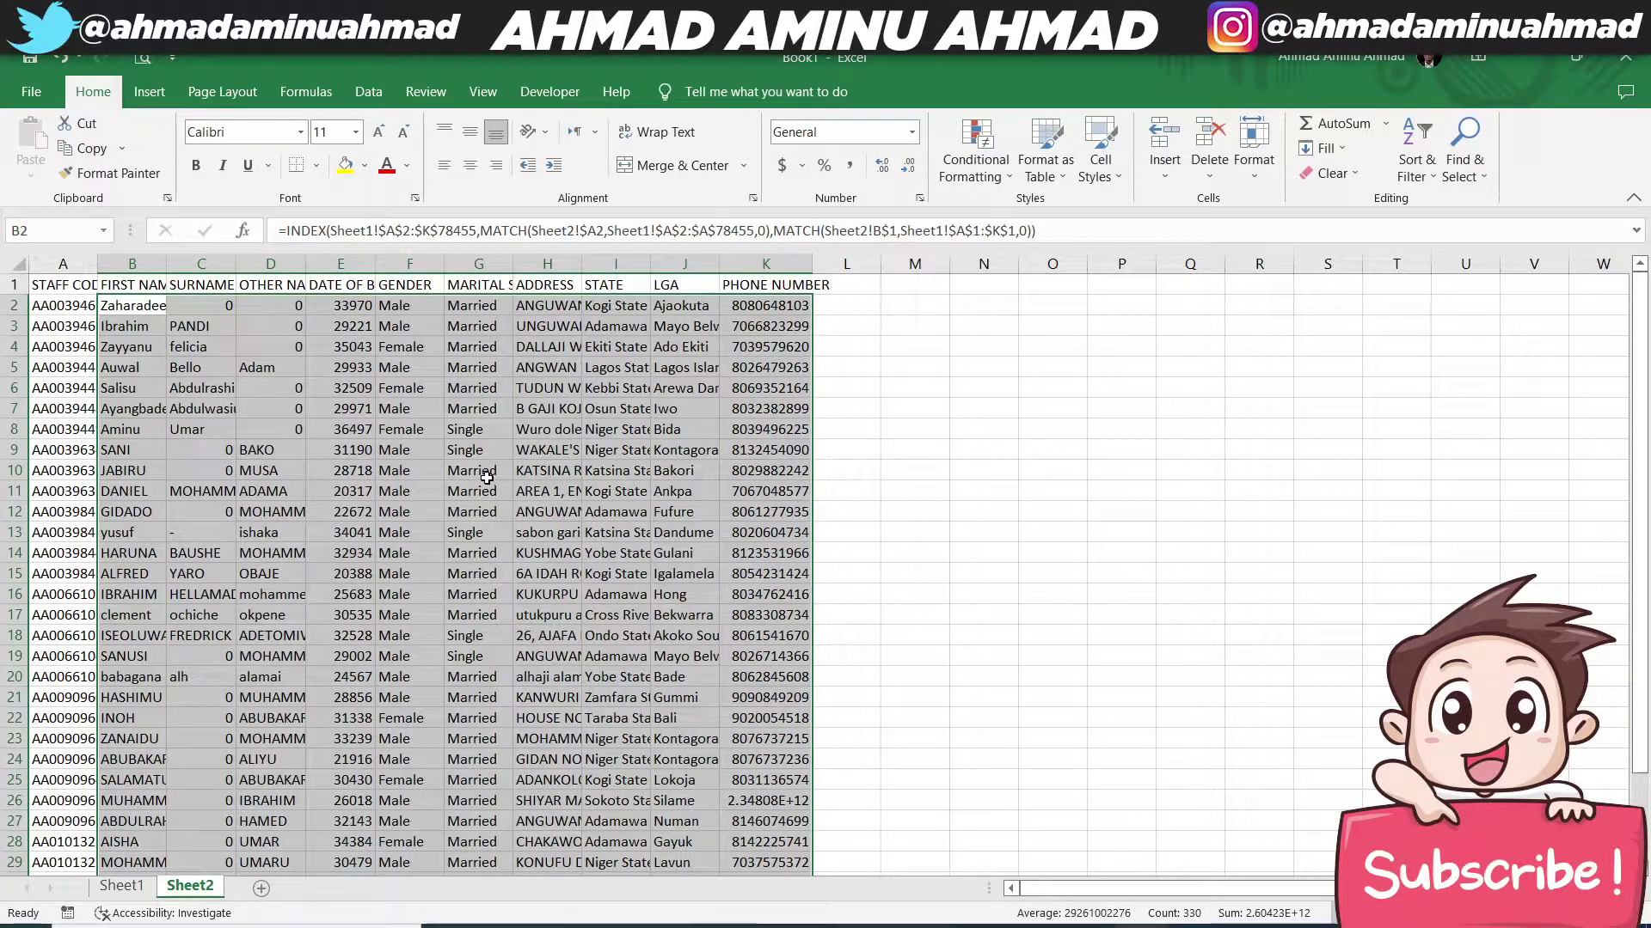
{"action": "scroll", "coordinate": [487, 478], "scroll_direction": "down", "scroll_amount": 6}
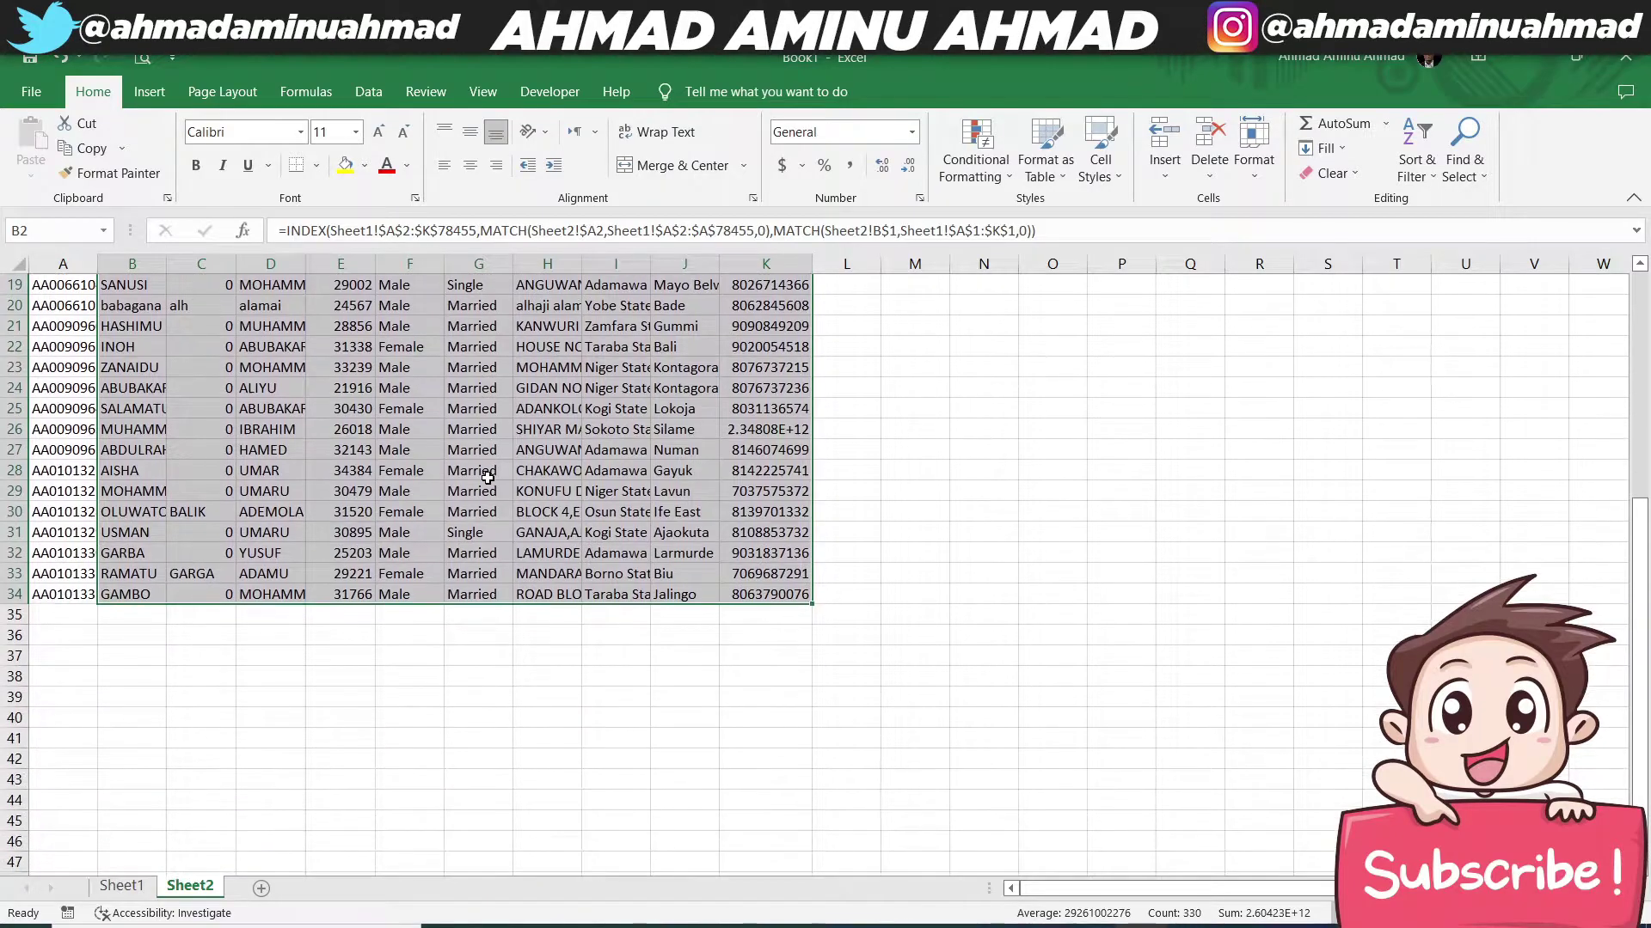
{"action": "scroll", "coordinate": [488, 477], "scroll_direction": "up", "scroll_amount": 6}
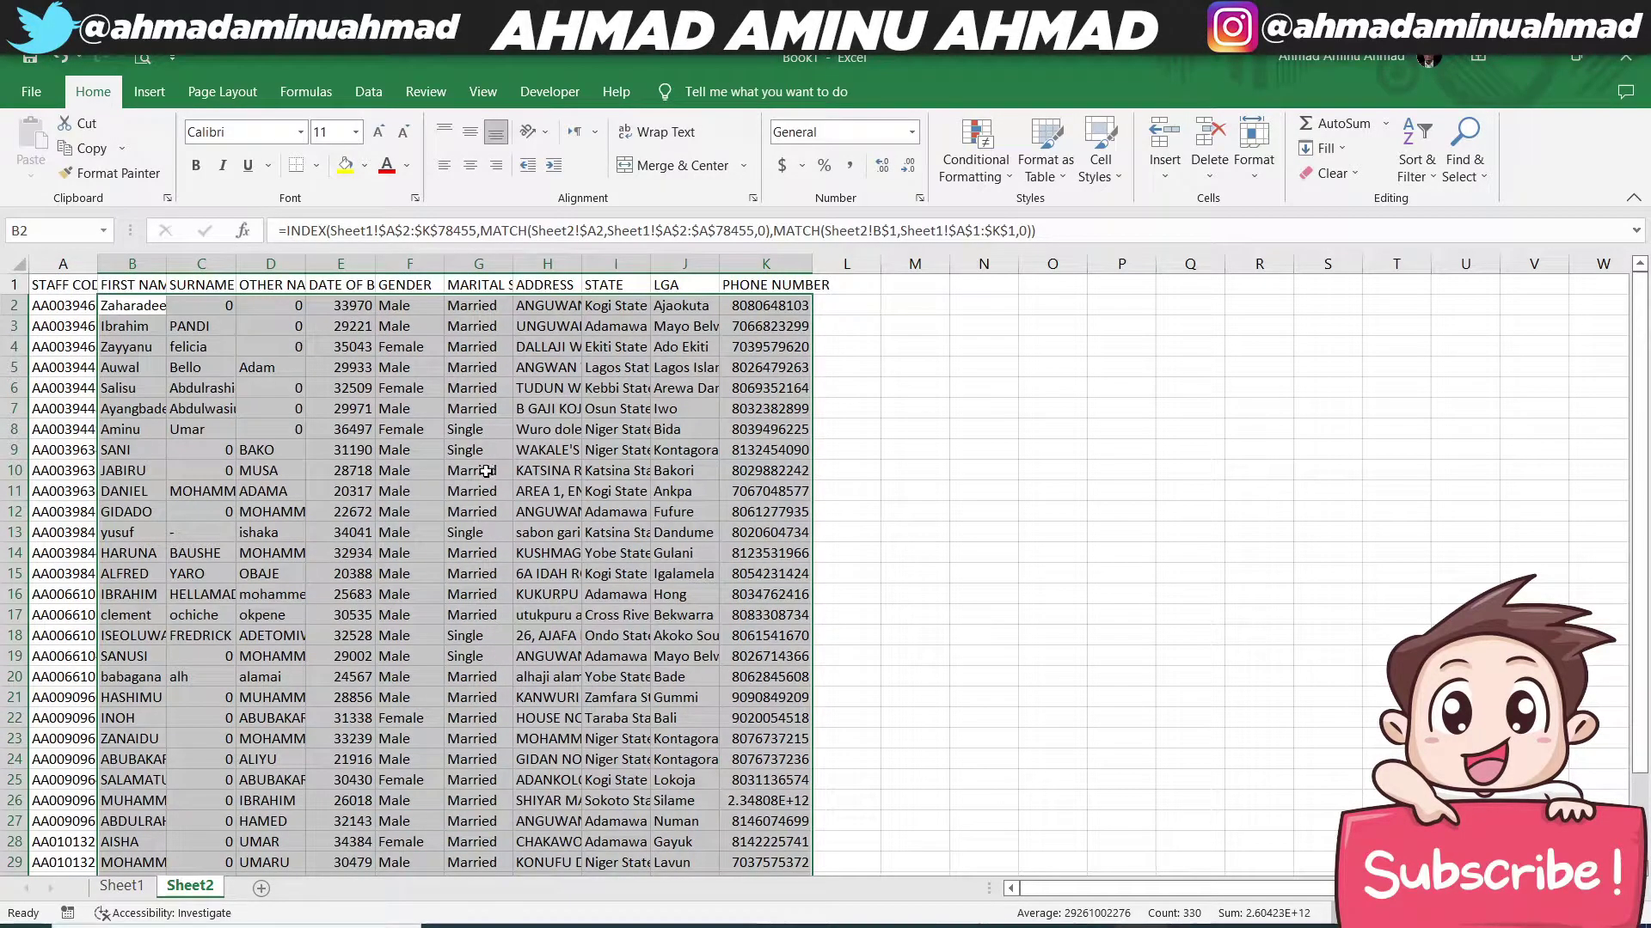
{"action": "scroll", "coordinate": [537, 475], "scroll_direction": "down", "scroll_amount": 2}
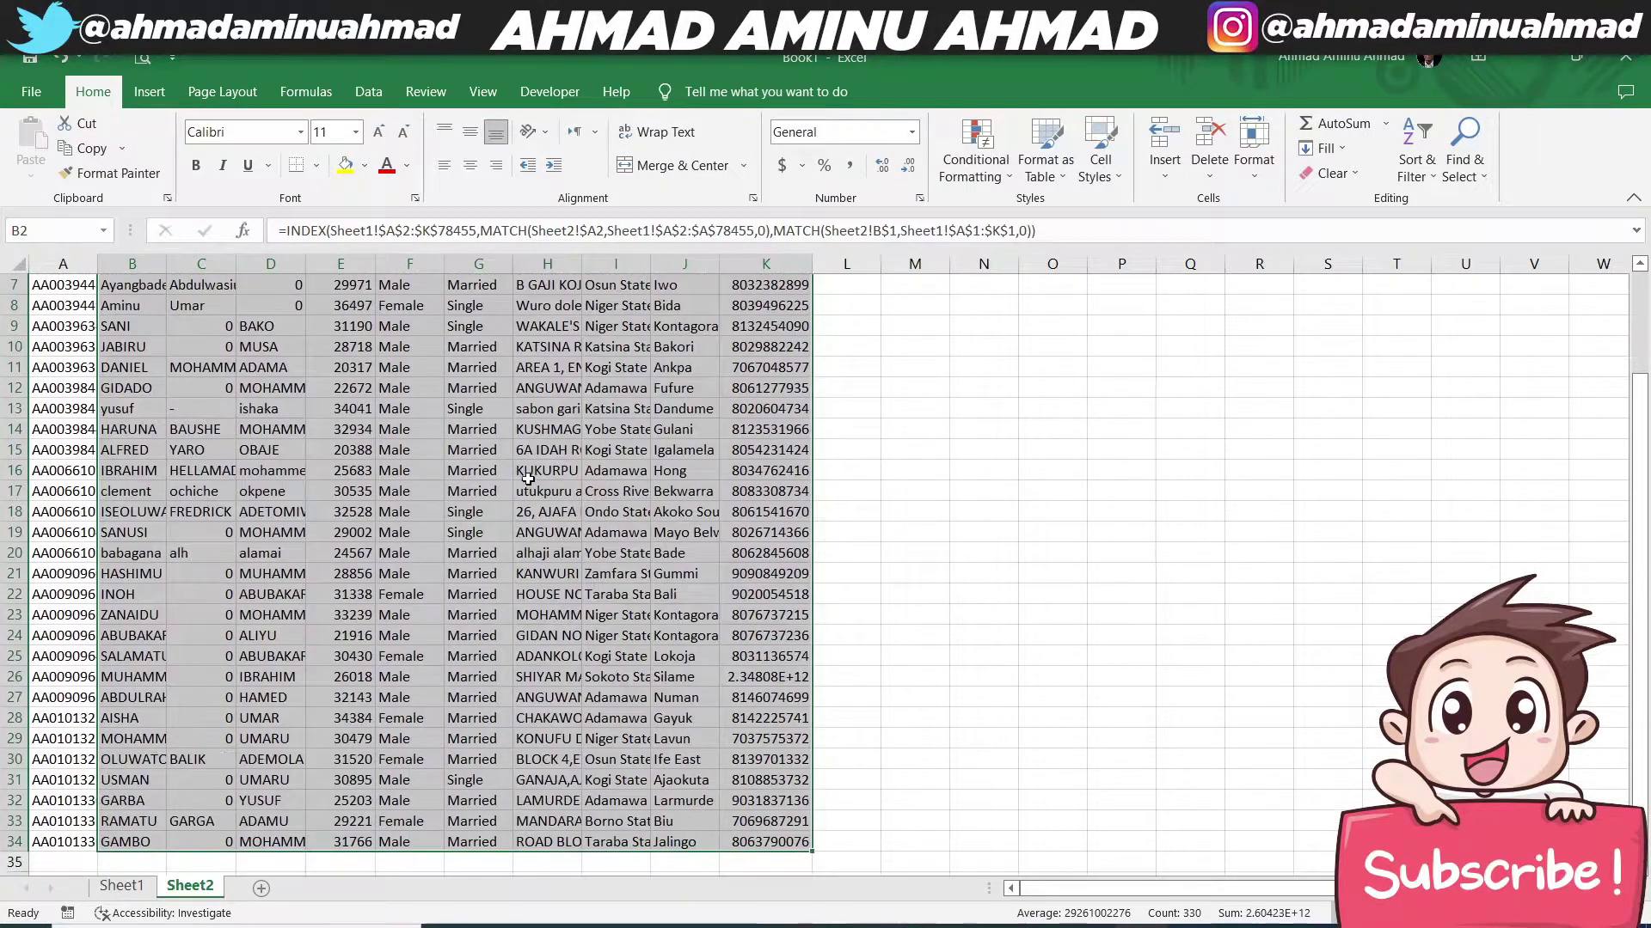
{"action": "scroll", "coordinate": [518, 488], "scroll_direction": "up", "scroll_amount": 2}
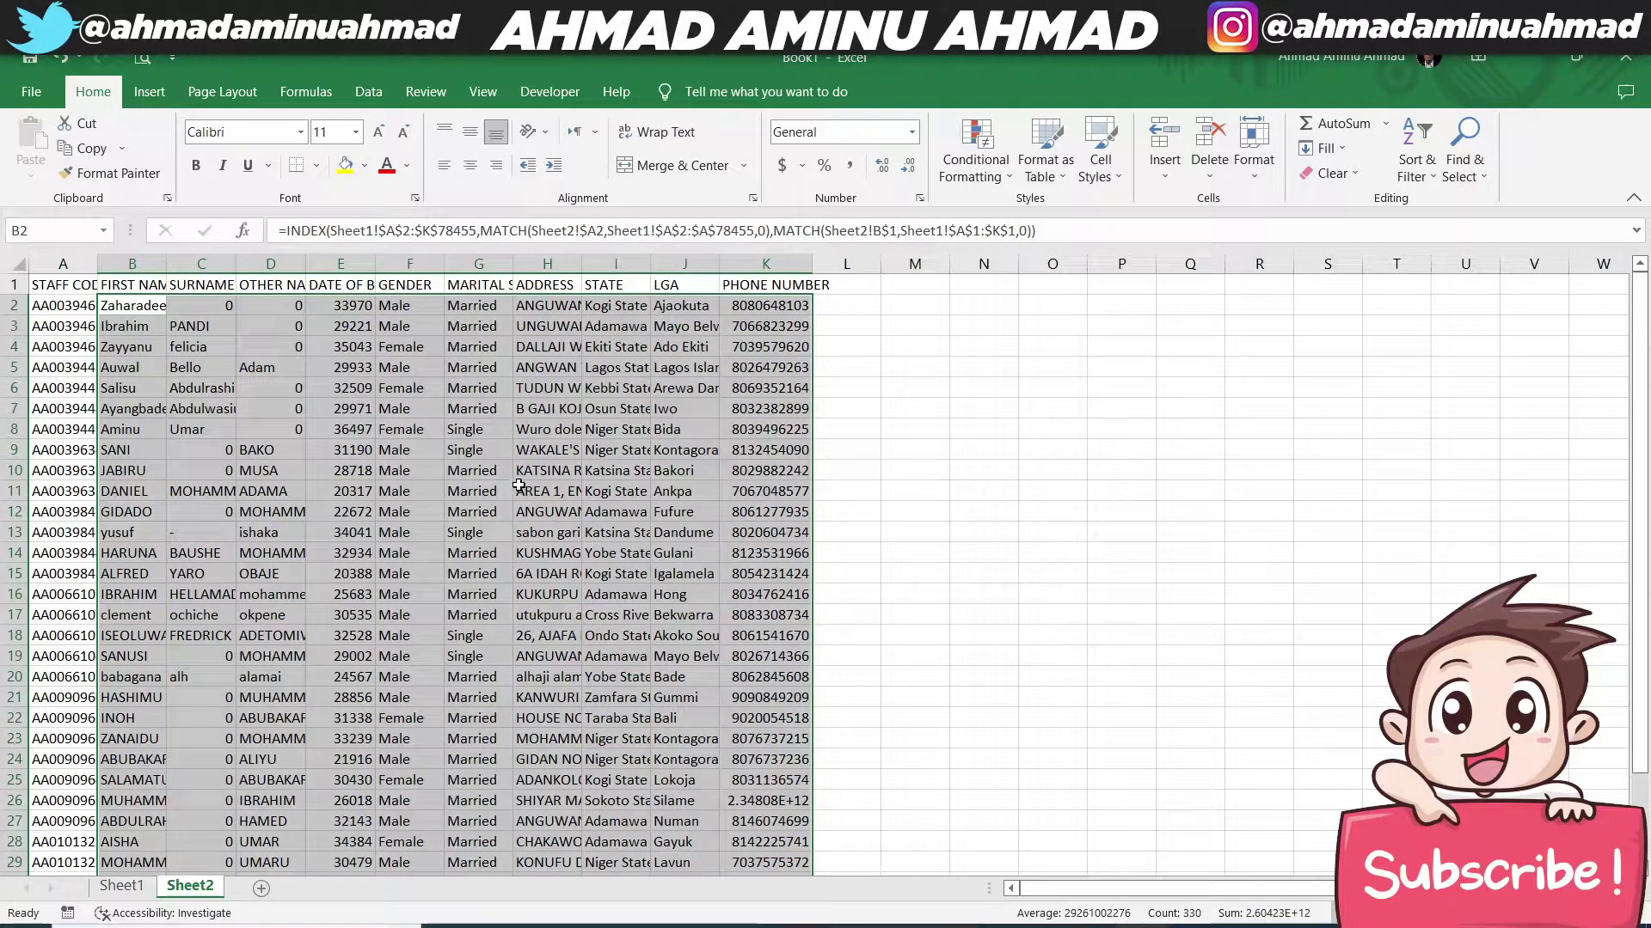
{"action": "scroll", "coordinate": [518, 486], "scroll_direction": "down", "scroll_amount": 5}
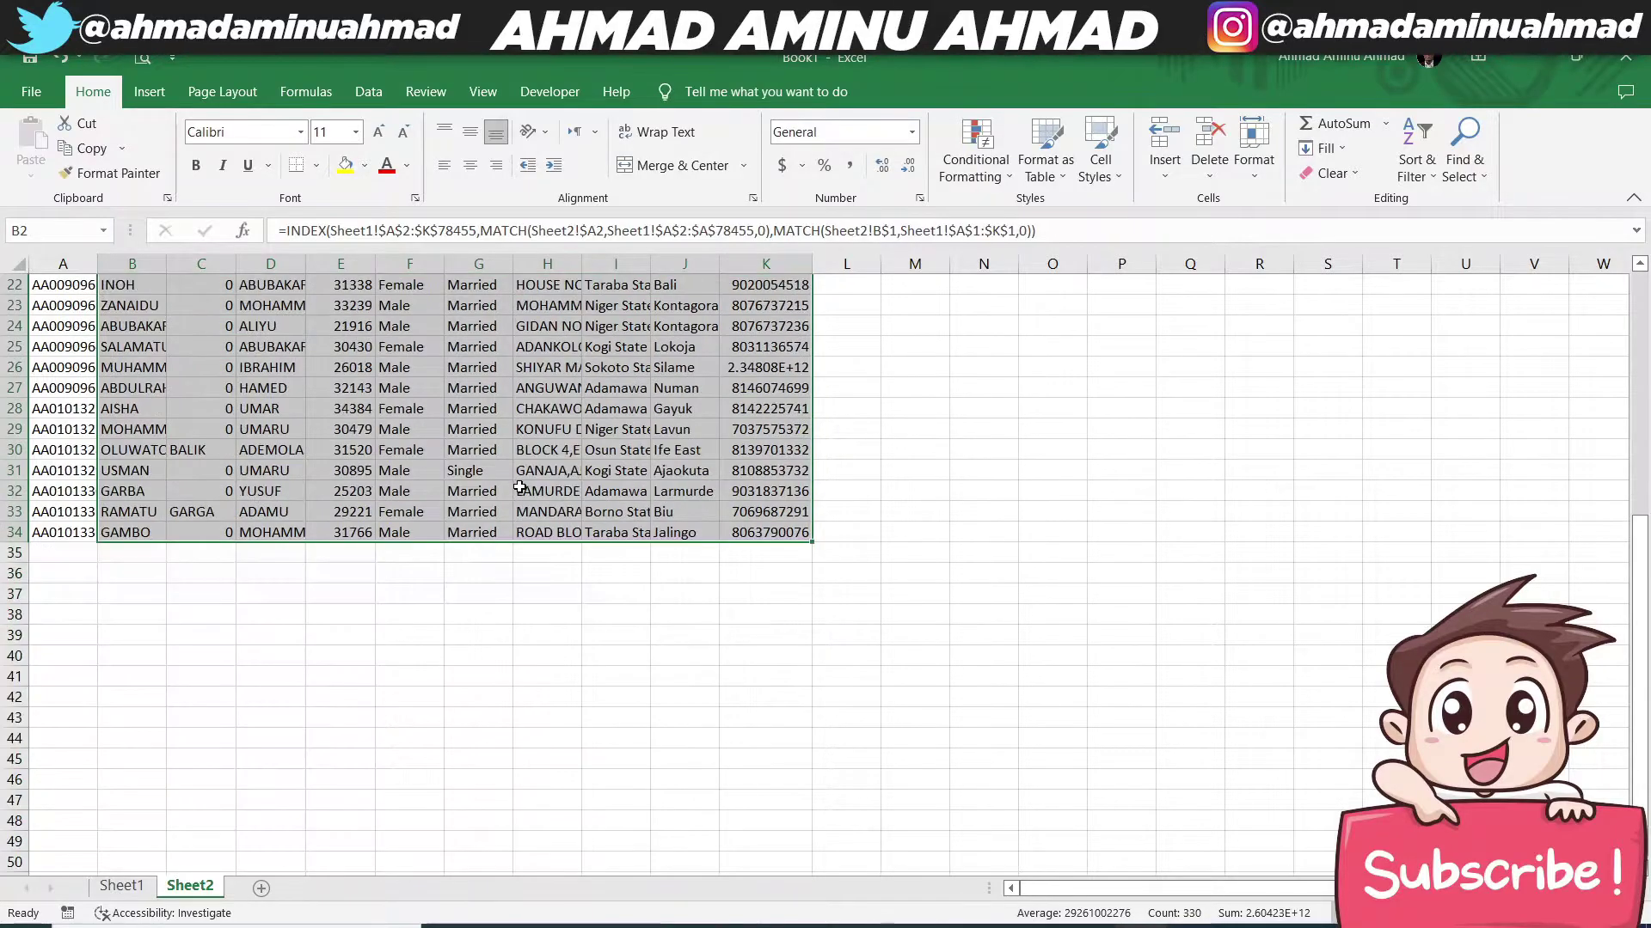
{"action": "scroll", "coordinate": [519, 486], "scroll_direction": "up", "scroll_amount": 5}
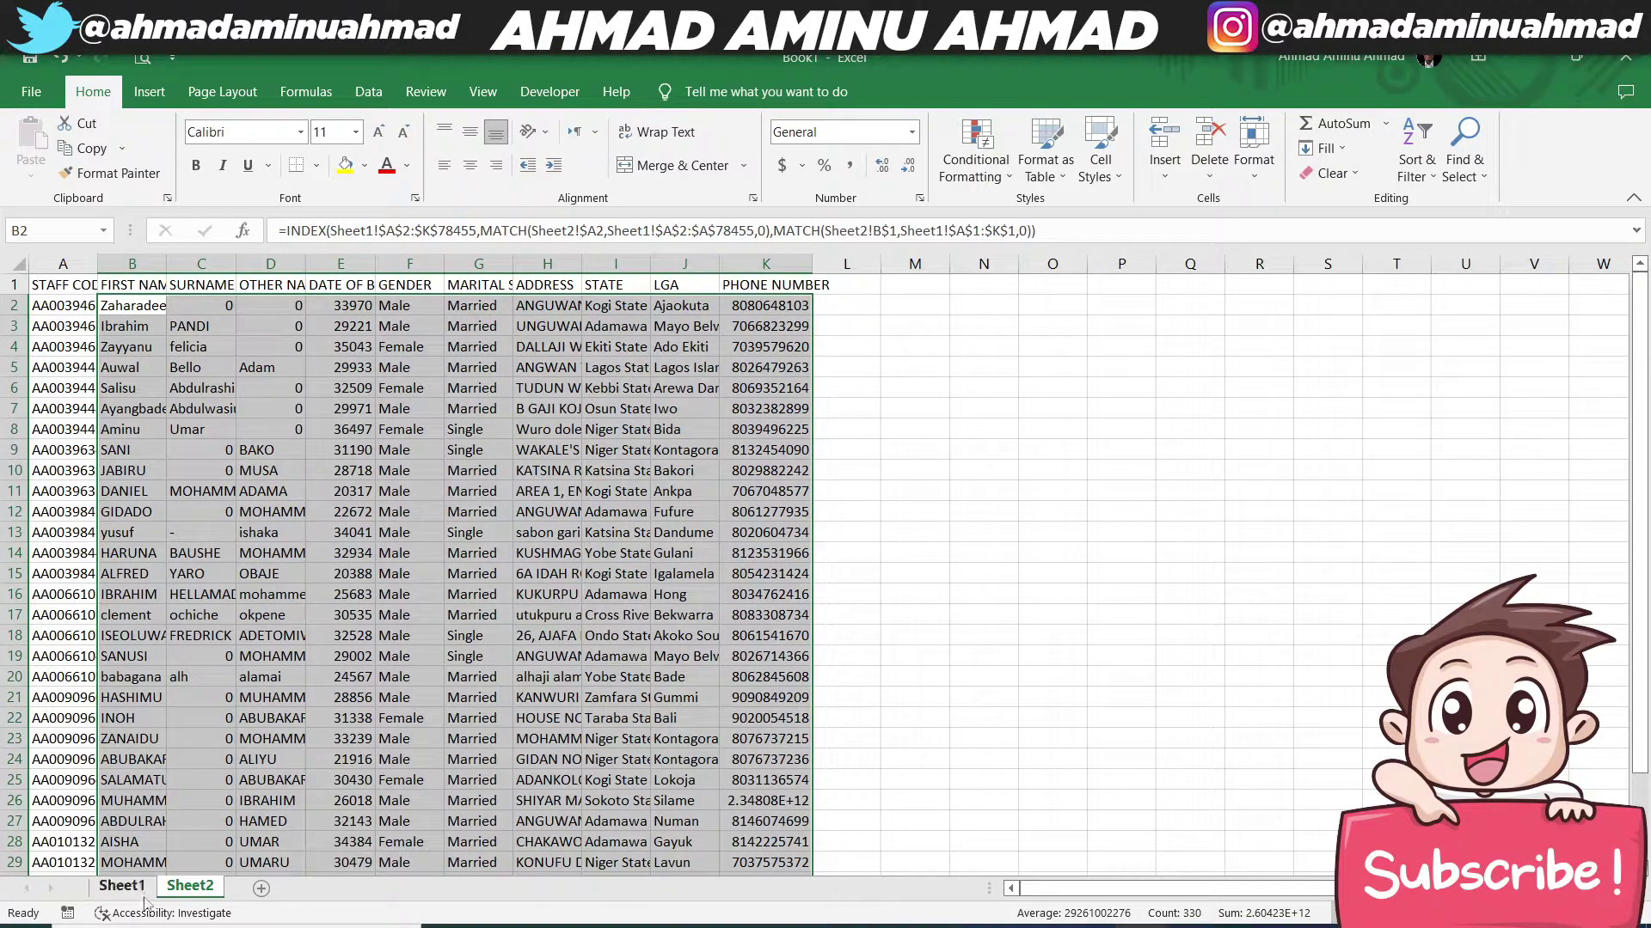
{"action": "left_click", "coordinate": [121, 885]}
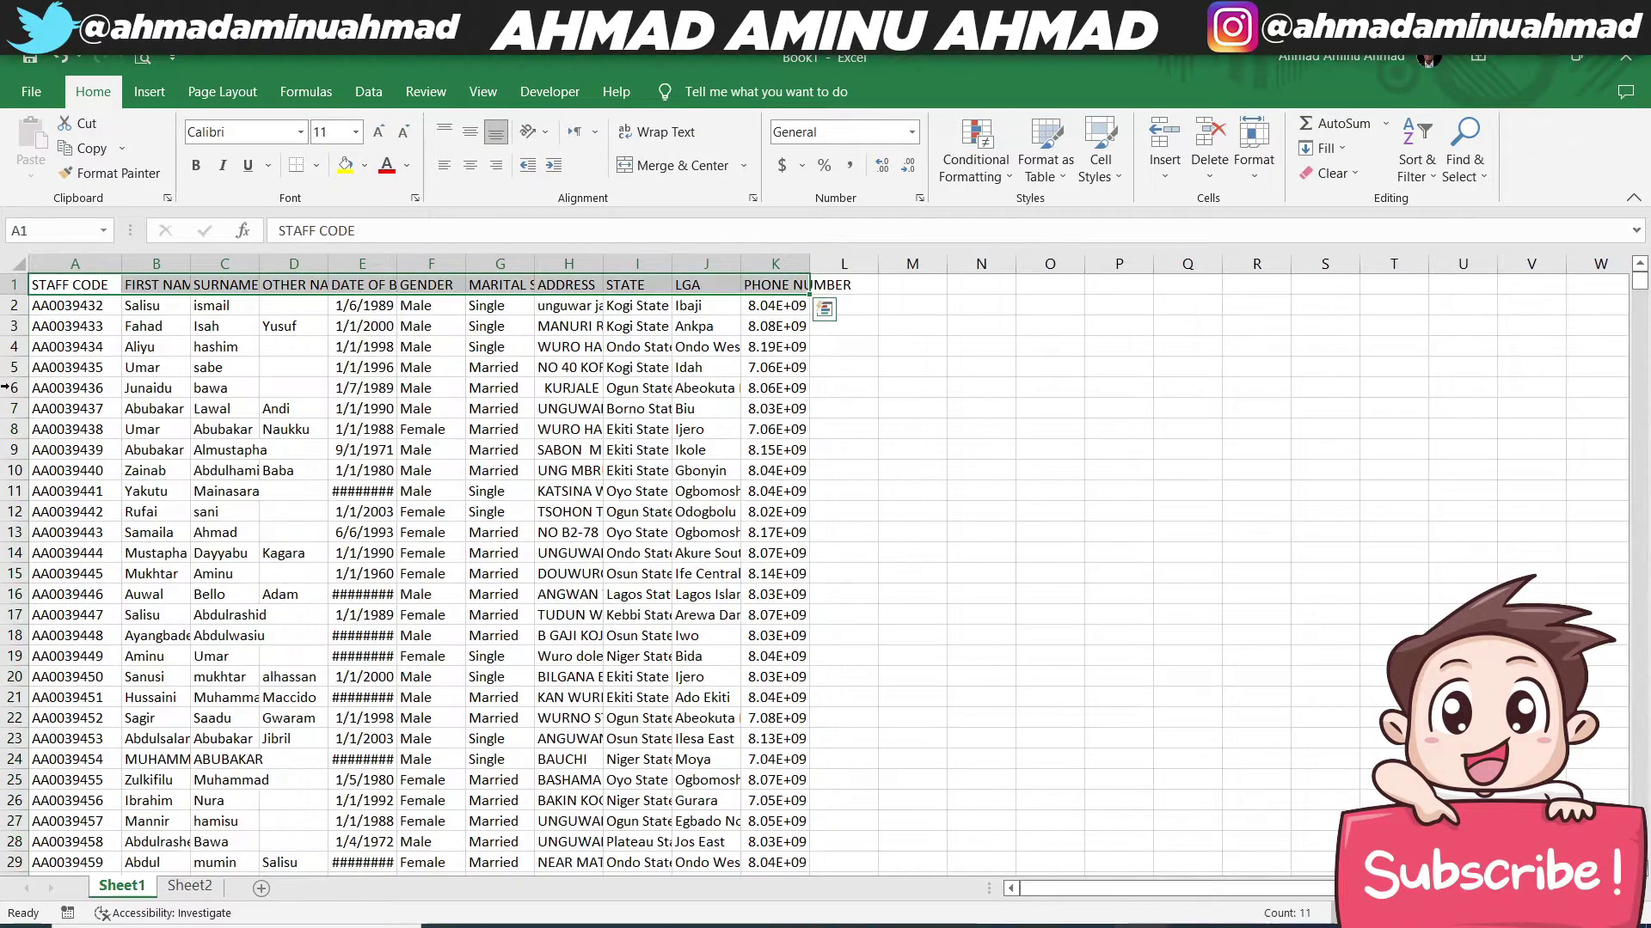
{"action": "left_click", "coordinate": [142, 574]}
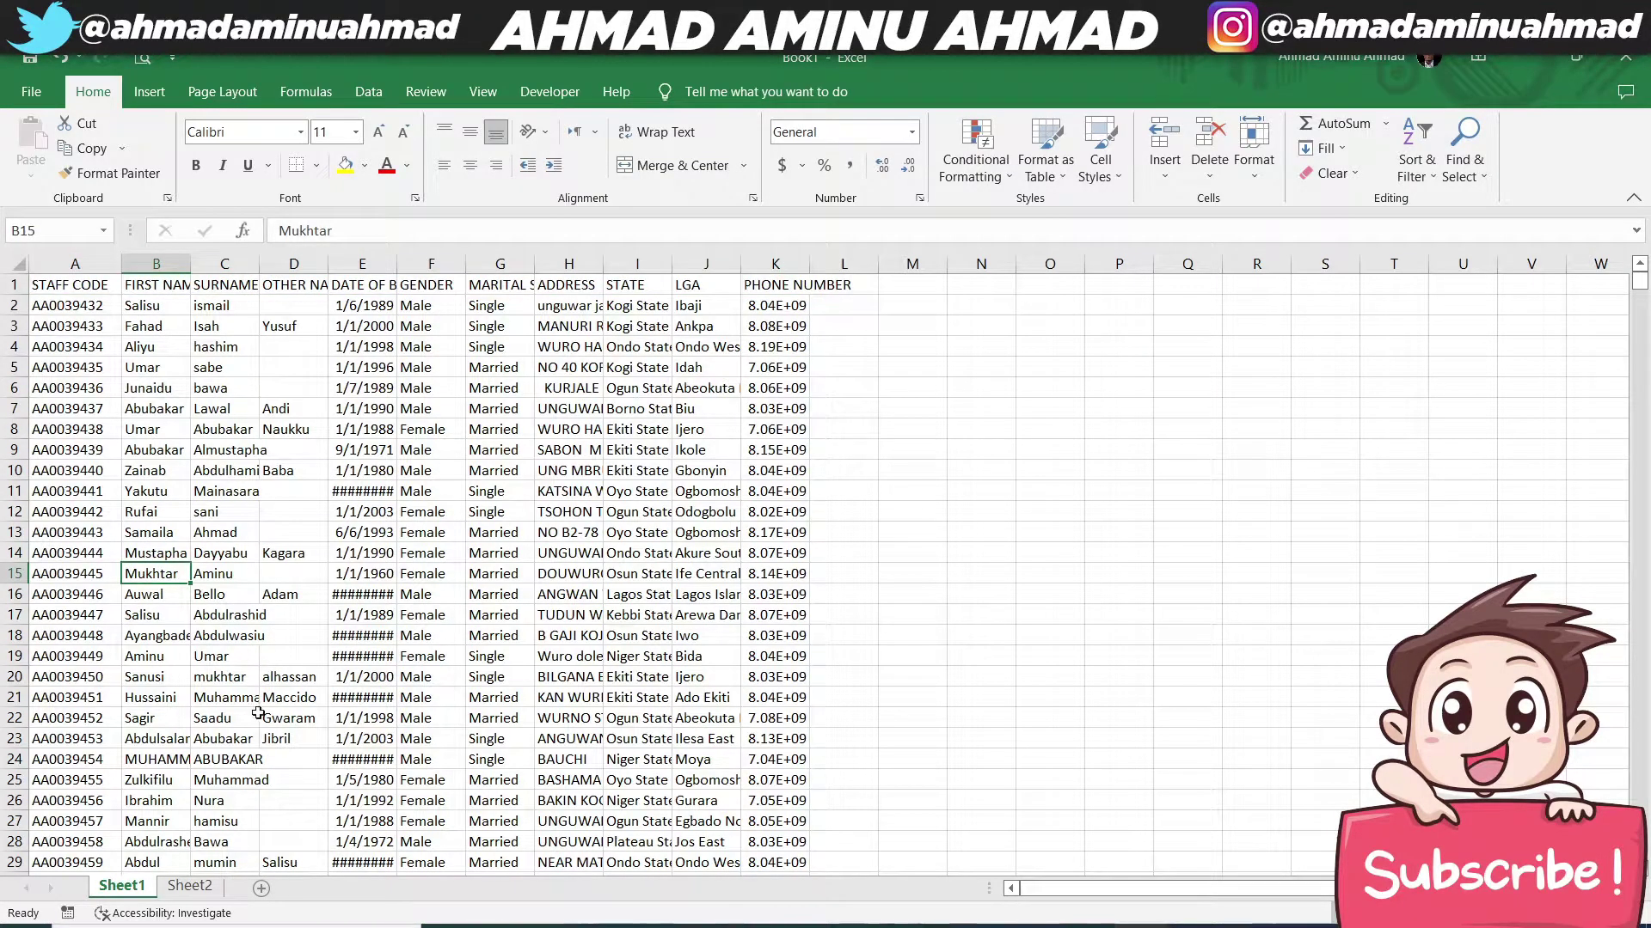
{"action": "left_click", "coordinate": [189, 886]}
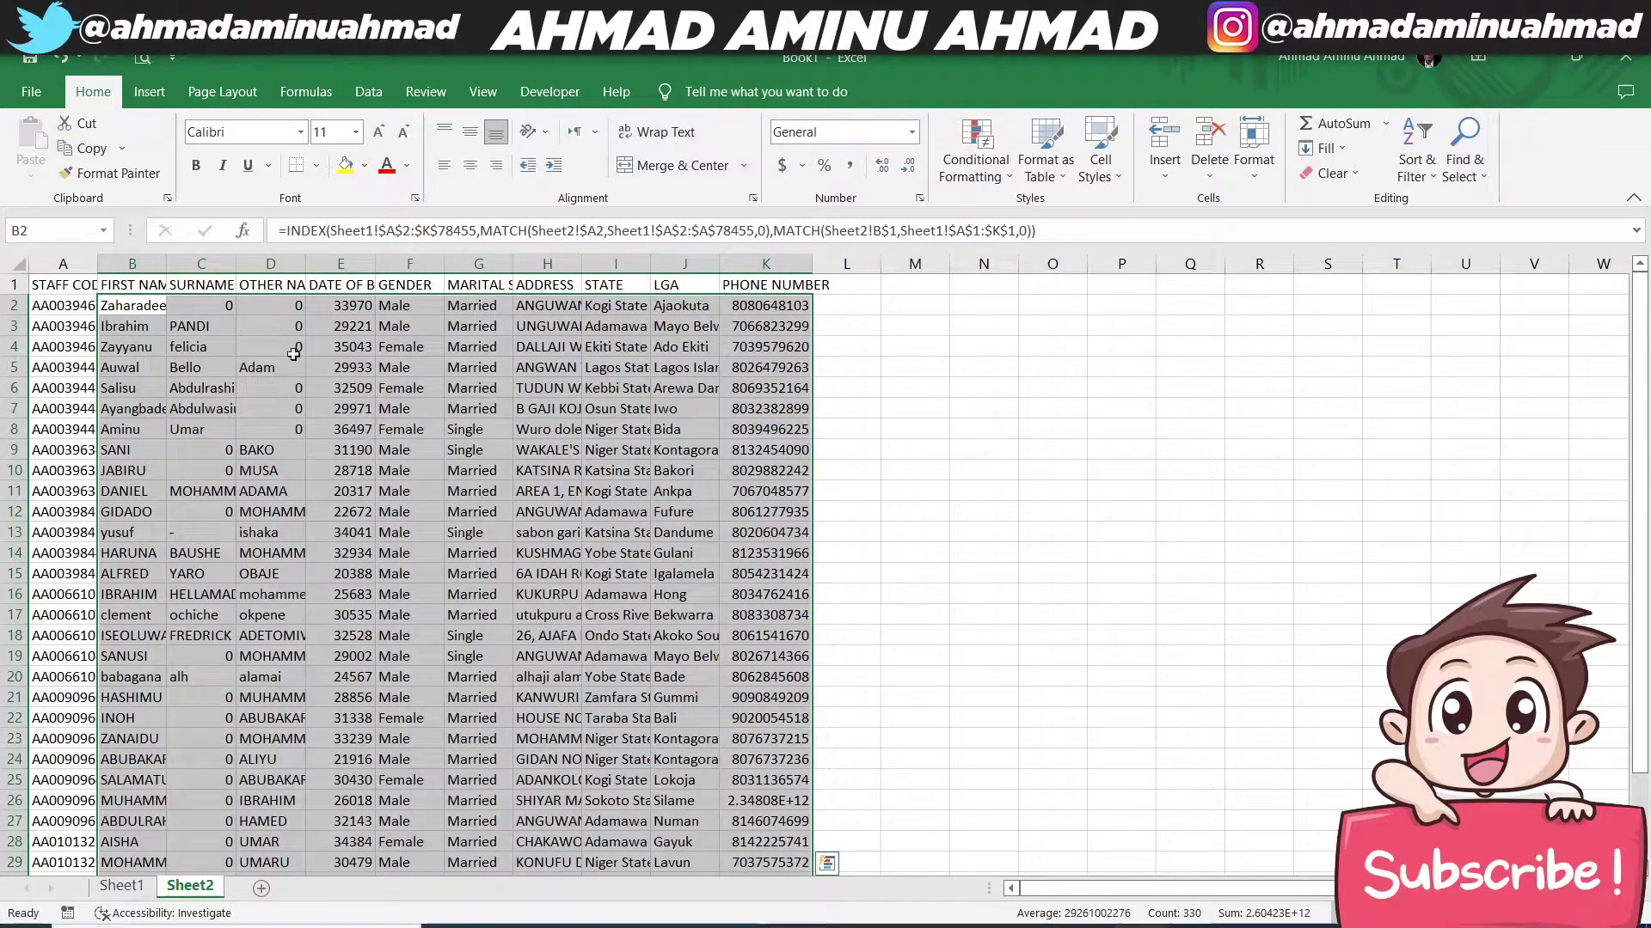
{"action": "left_click", "coordinate": [347, 268]}
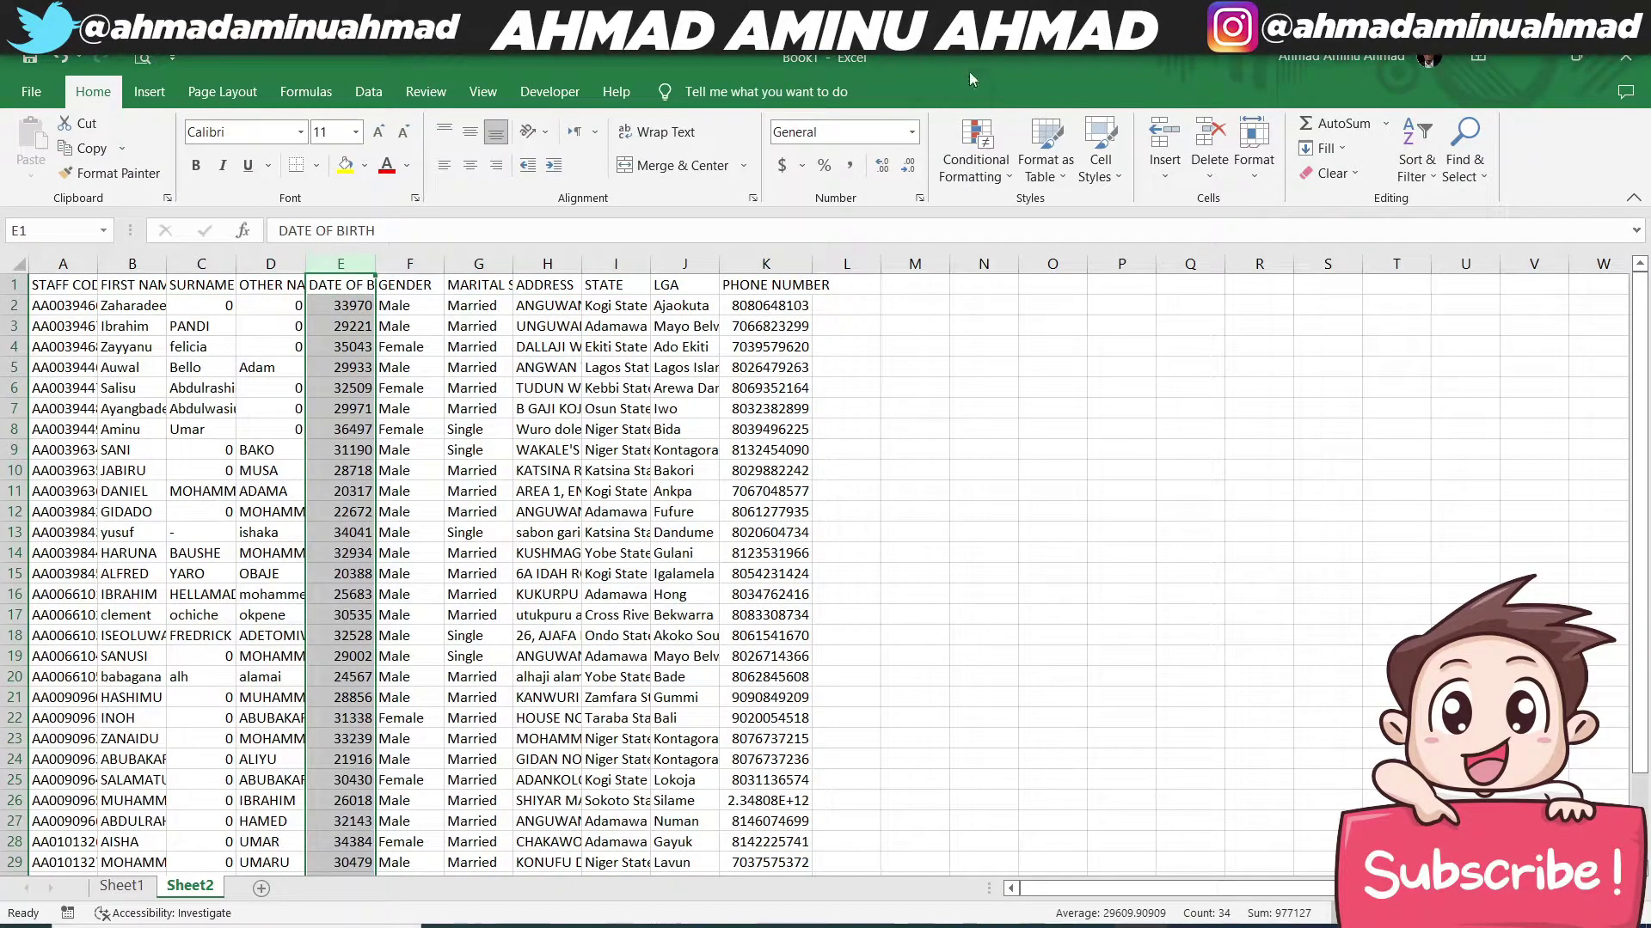
Step: Apply the Short Date format to the DATE OF BIRTH column, showing dates like 1/1/1993
{"action": "left_click", "coordinate": [913, 132]}
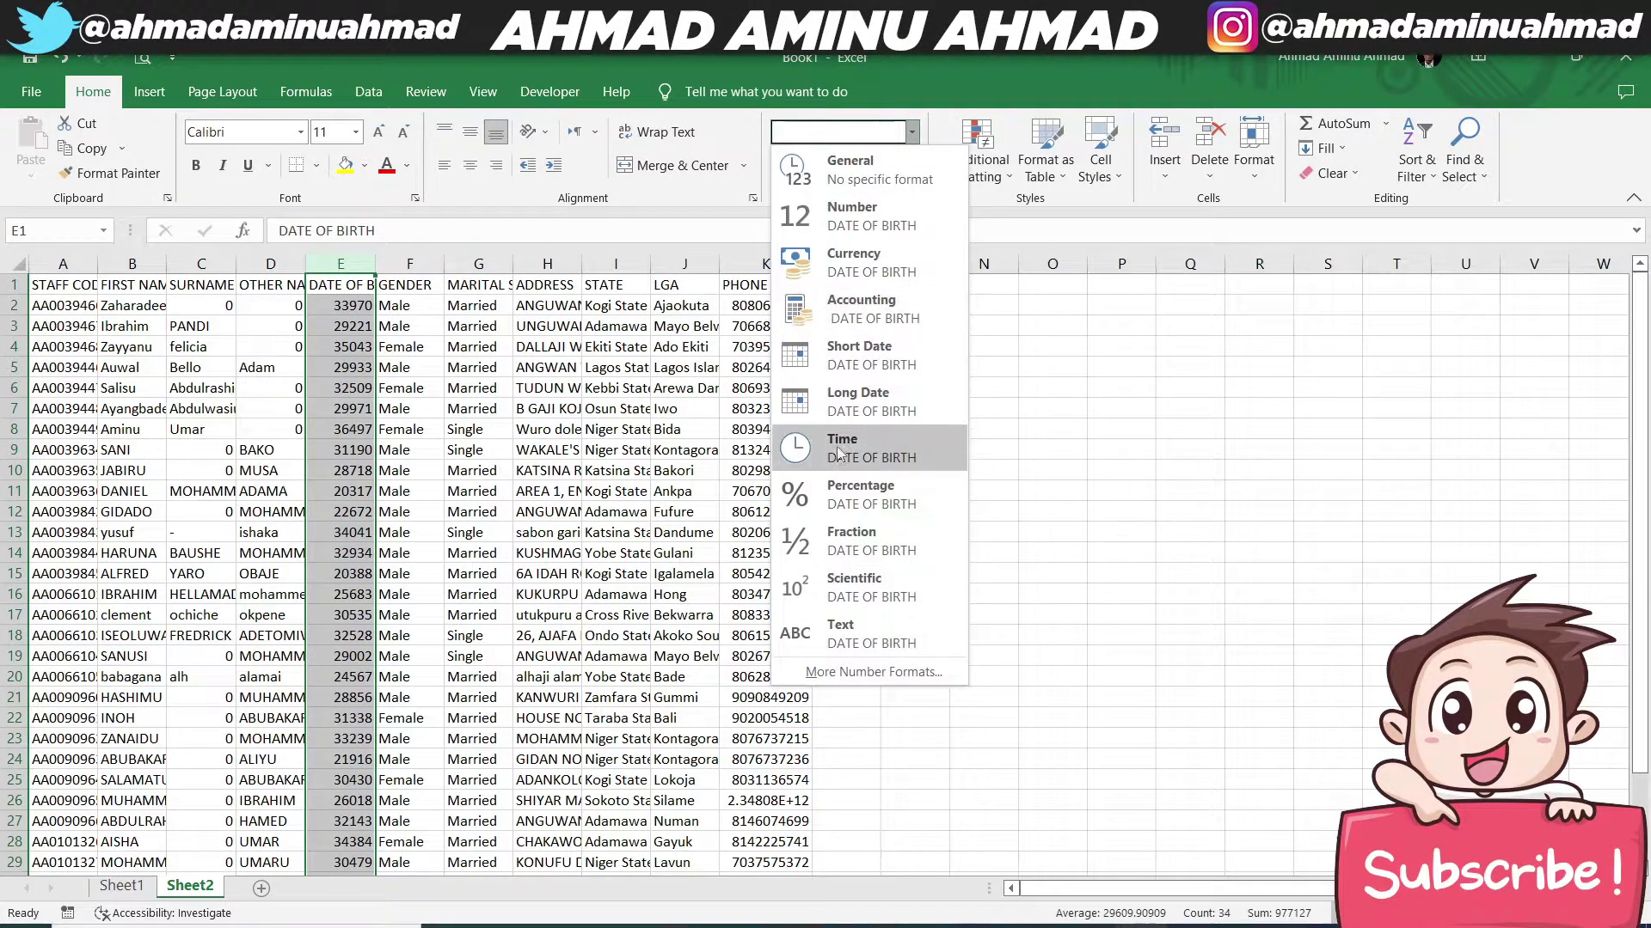
{"action": "left_click", "coordinate": [864, 362]}
{"action": "left_click", "coordinate": [628, 491]}
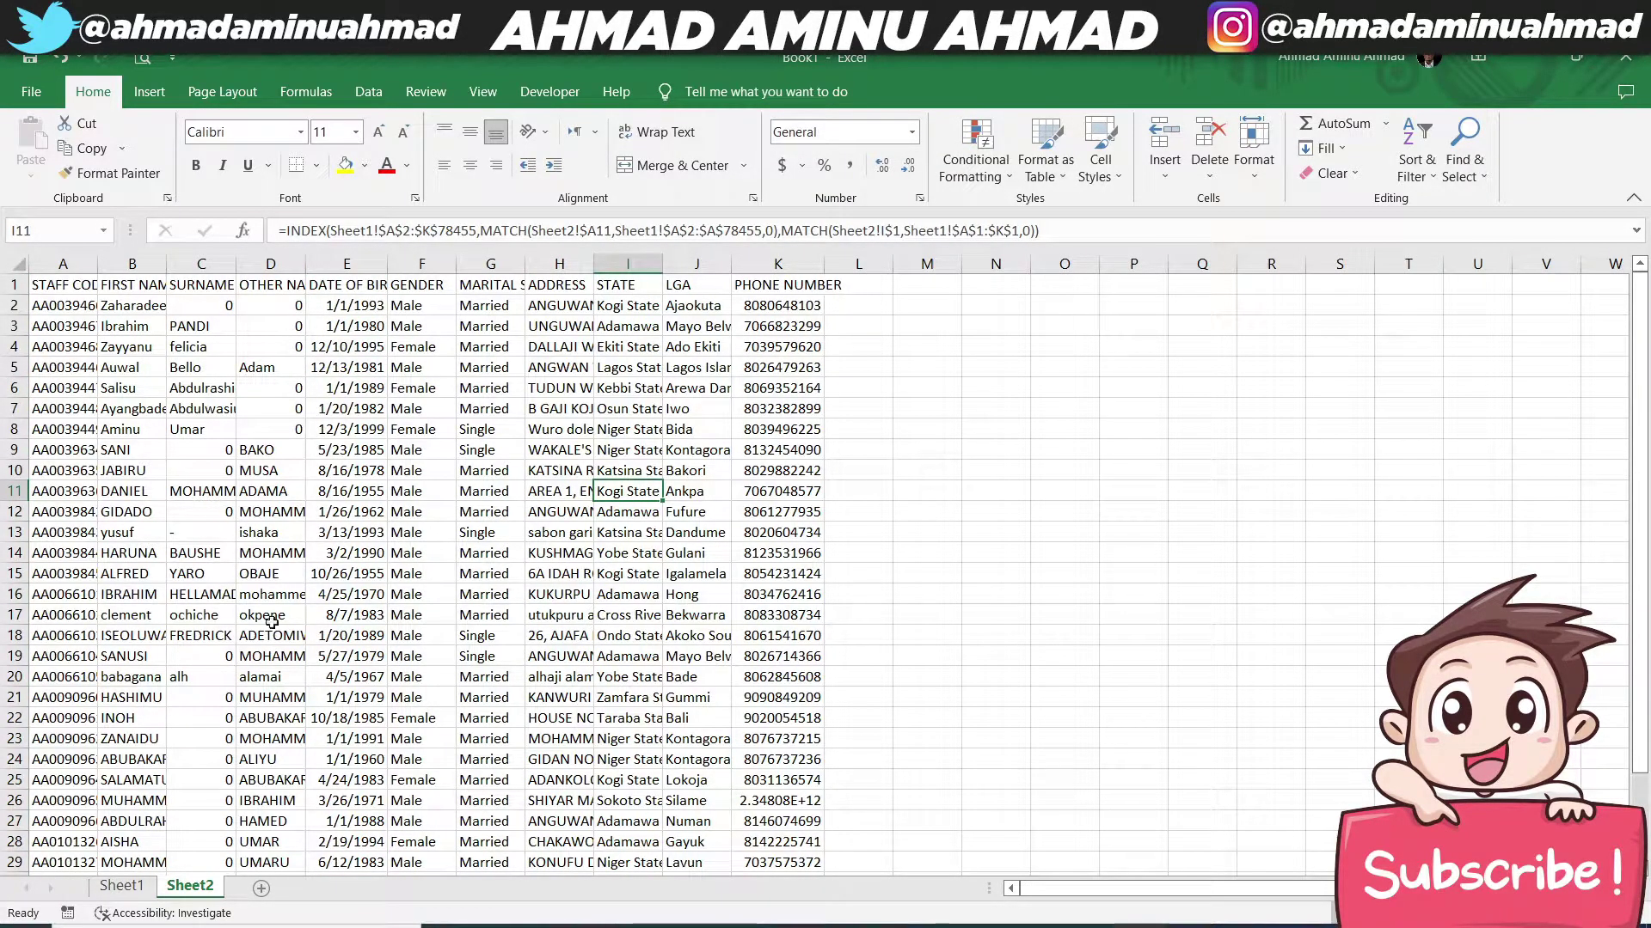
{"action": "scroll", "coordinate": [655, 688], "scroll_direction": "down", "scroll_amount": 7}
{"action": "scroll", "coordinate": [656, 688], "scroll_direction": "up", "scroll_amount": 7}
Step: Clear the looked-up staff details from B2 across to column K and down
{"action": "left_click", "coordinate": [127, 308]}
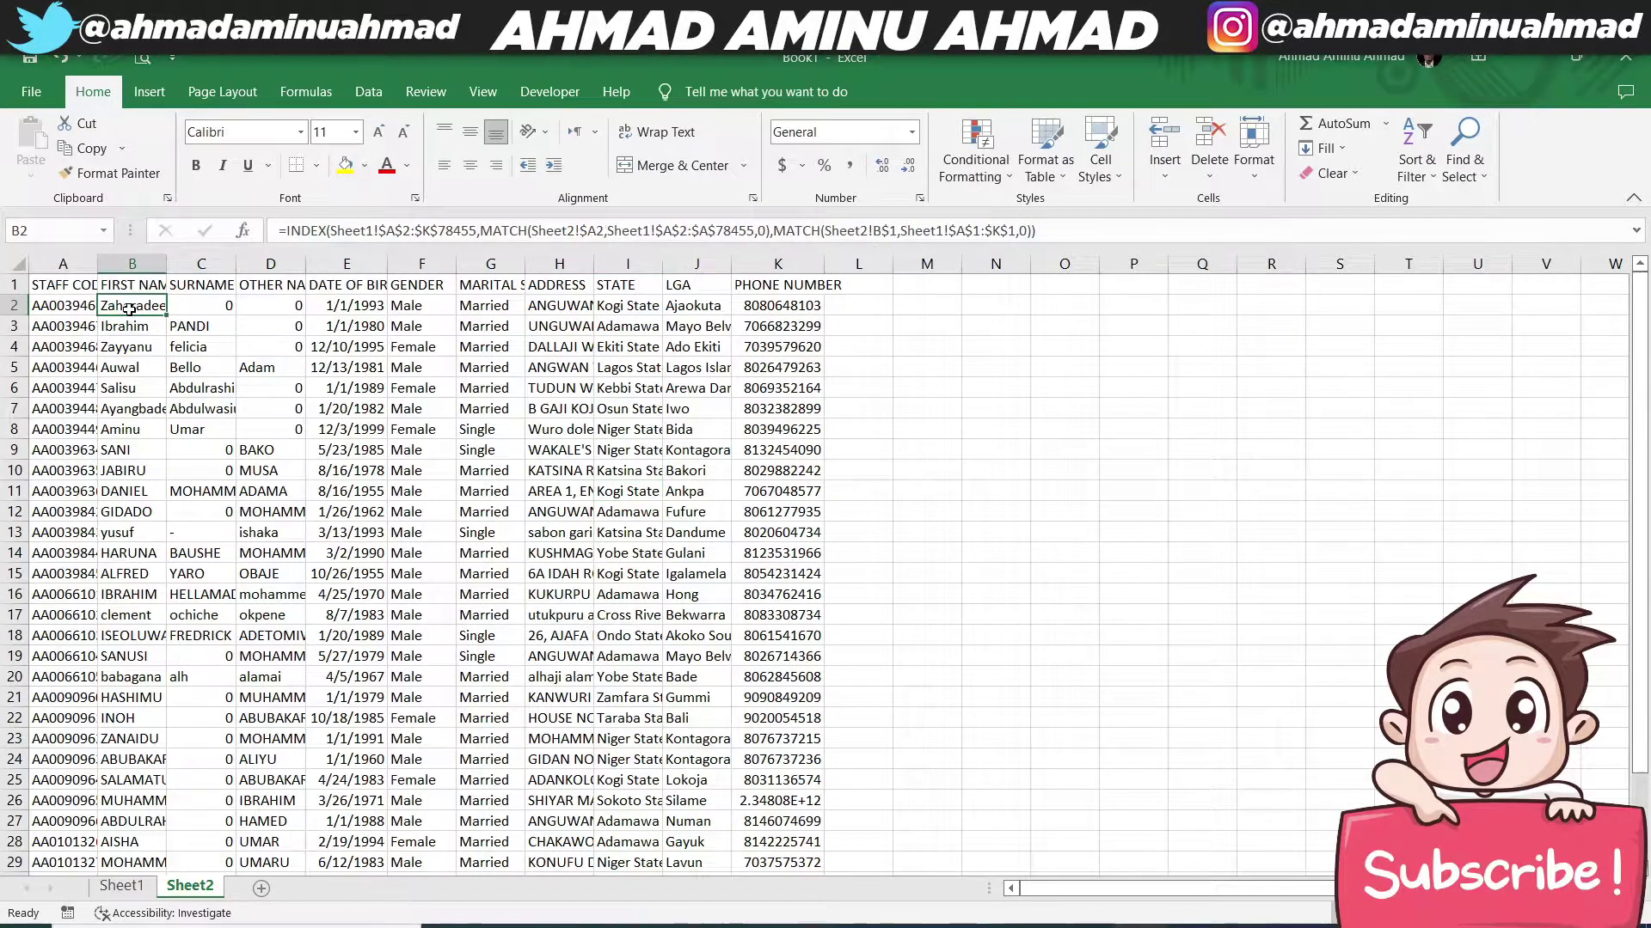
{"action": "key", "text": "ctrl+shift+Right"}
{"action": "key", "text": "ctrl+shift+Down"}
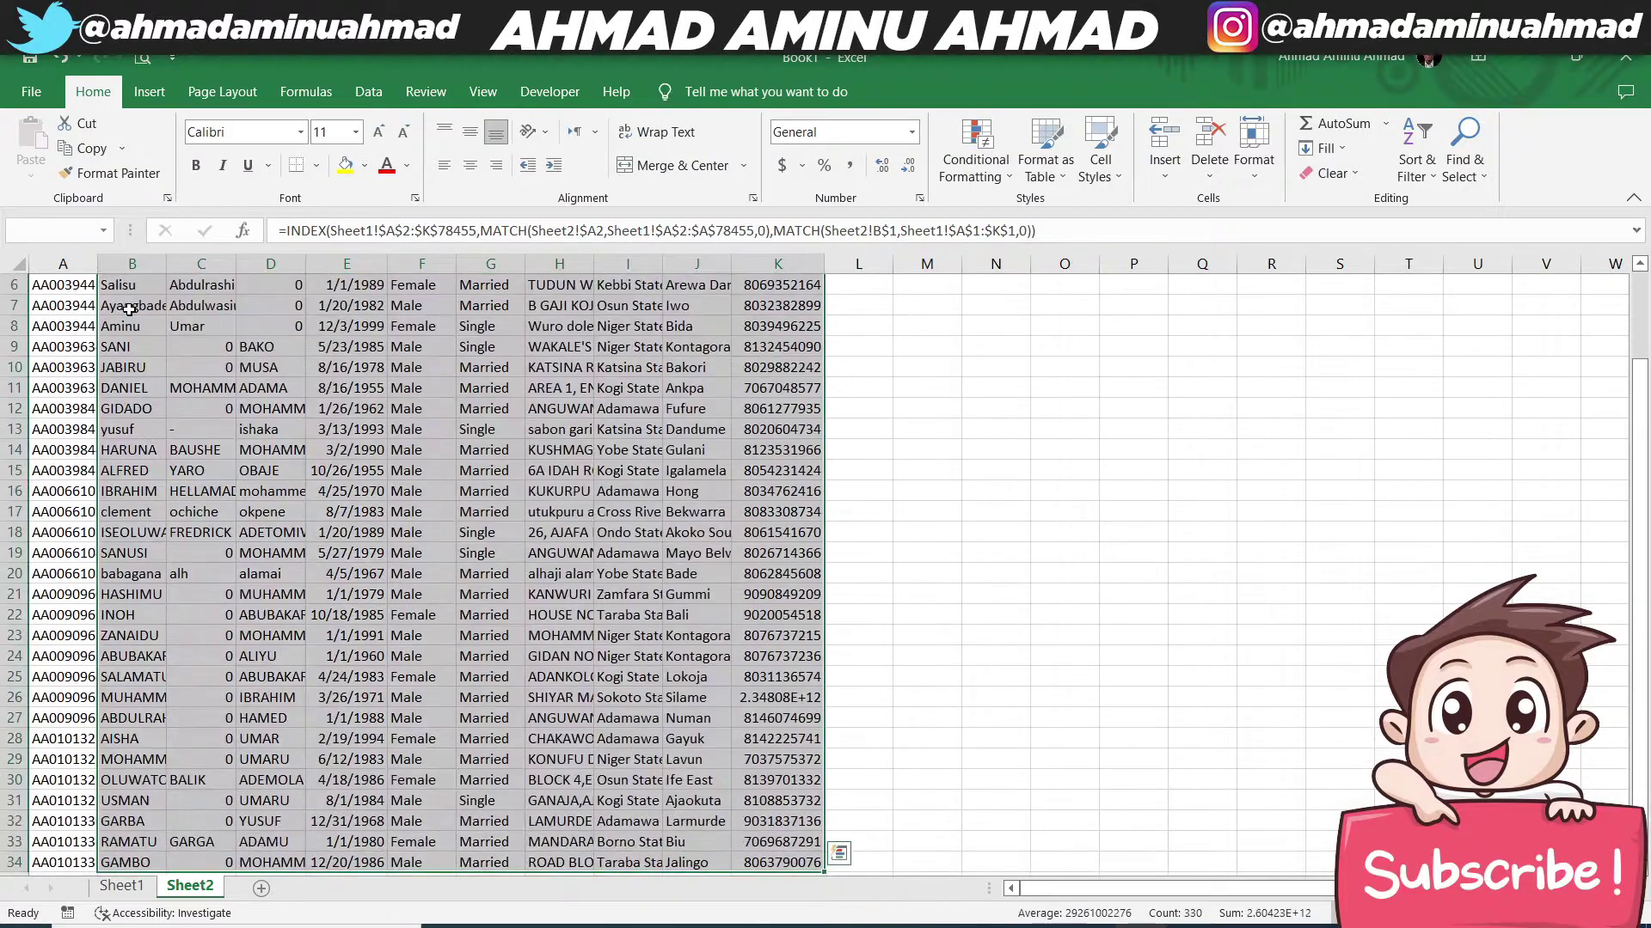
{"action": "key", "text": "Delete"}
Step: Select the empty block B2:K34 beneath the headings for refilling
{"action": "key", "text": "Up"}
{"action": "key", "text": "Down"}
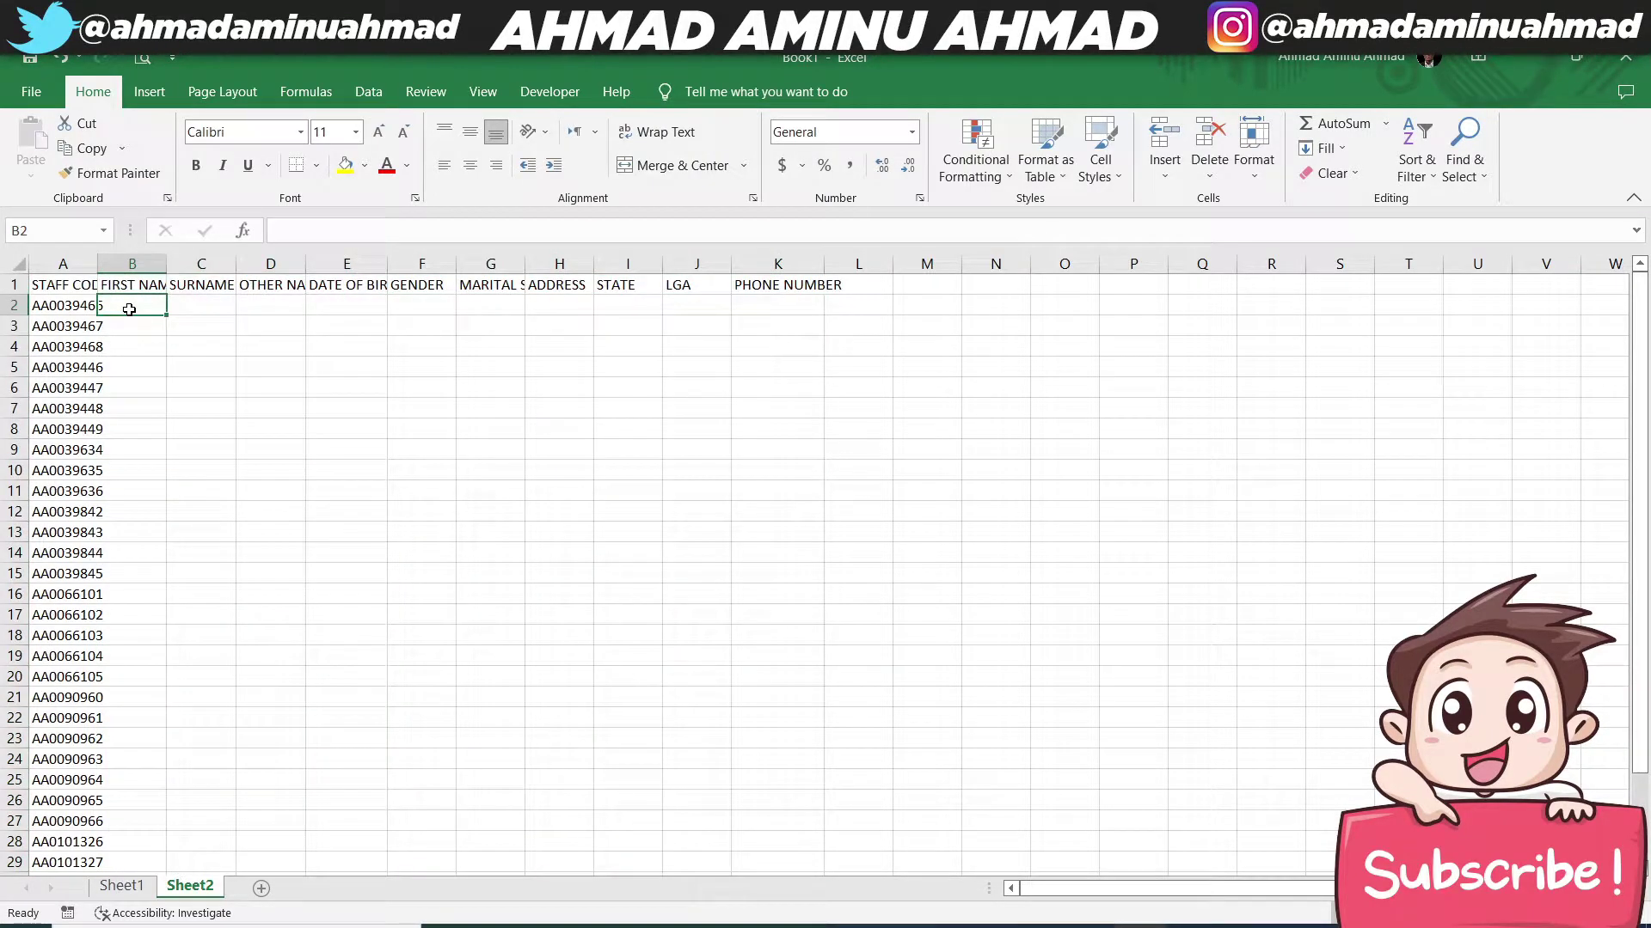
{"action": "key", "text": "shift+Right"}
{"action": "key", "text": "shift+Right"}
{"action": "key", "text": "shift+Right"}
{"action": "key", "text": "shift+Right"}
{"action": "key", "text": "shift+Right"}
{"action": "key", "text": "shift+Right"}
{"action": "key", "text": "shift+Right"}
{"action": "key", "text": "shift+Right"}
{"action": "key", "text": "shift+Right"}
{"action": "key", "text": "shift+Right"}
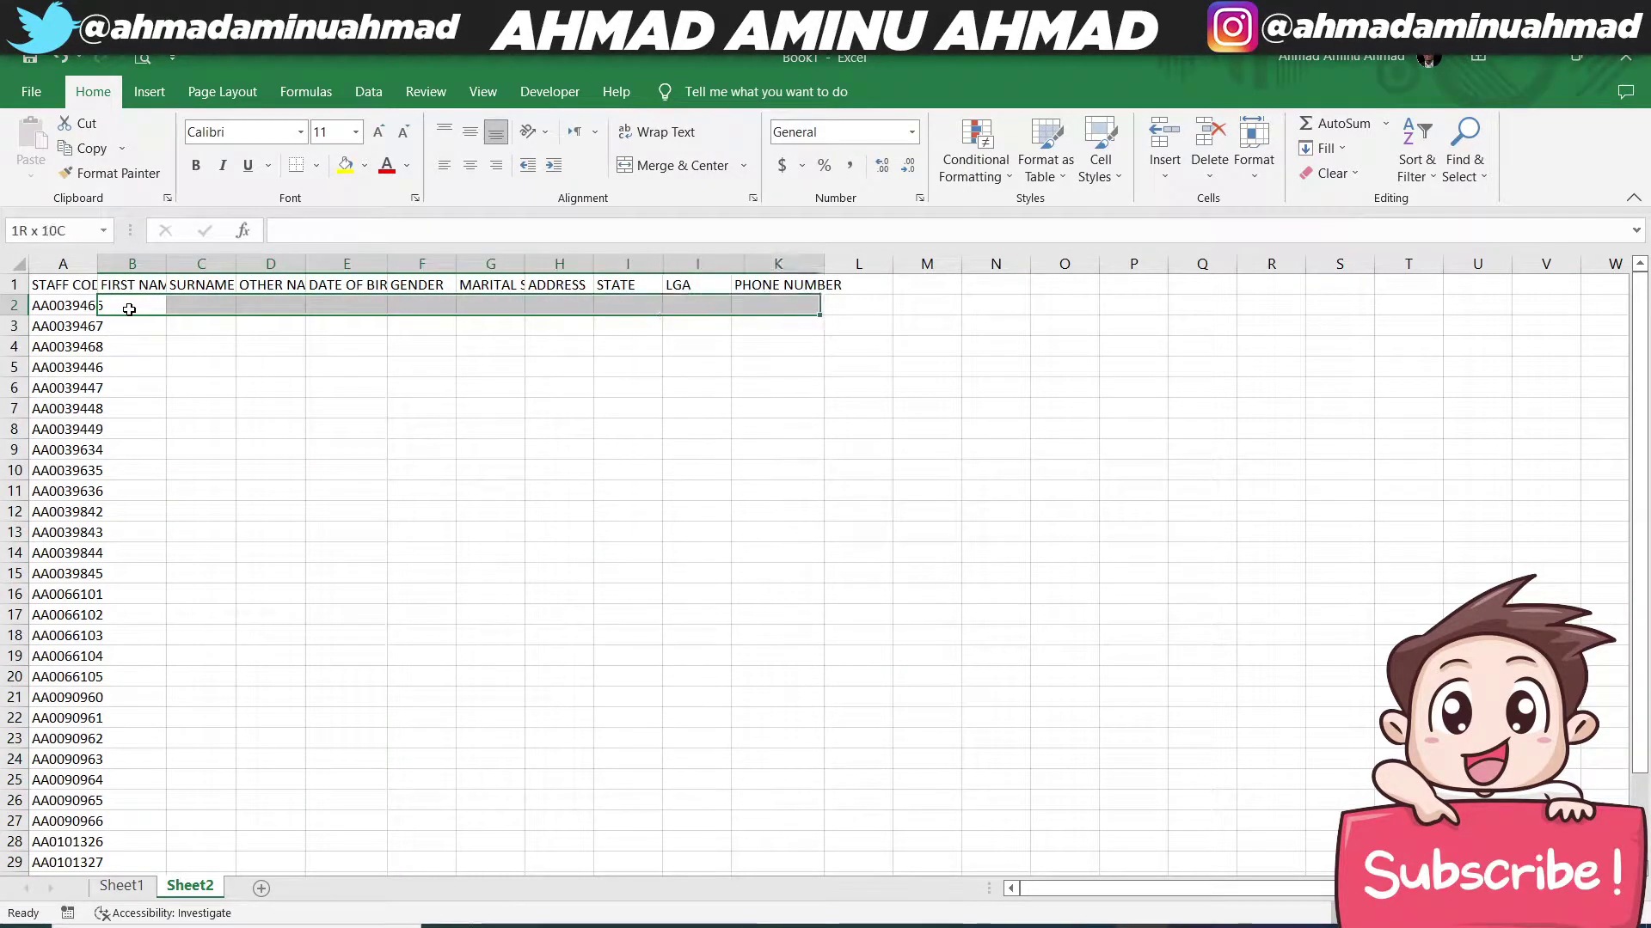
{"action": "key", "text": "shift+Left"}
{"action": "key", "text": "Up"}
{"action": "key", "text": "Left"}
{"action": "key", "text": "Right"}
{"action": "key", "text": "Right"}
{"action": "key", "text": "Right"}
{"action": "key", "text": "Right"}
{"action": "key", "text": "Right"}
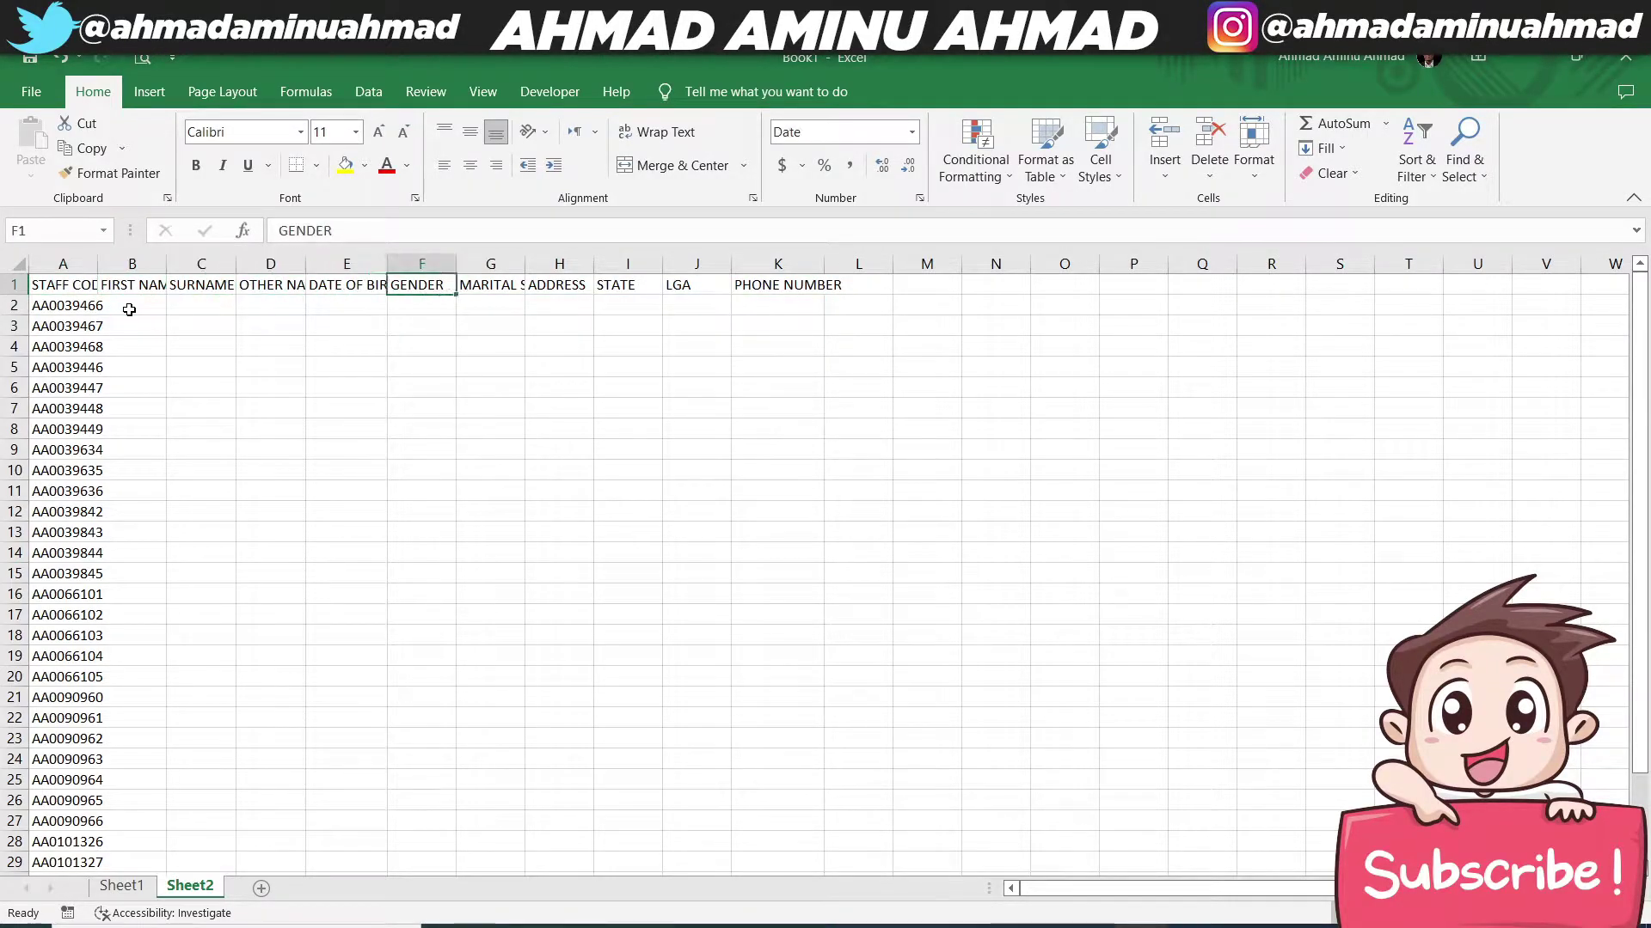
{"action": "key", "text": "Right"}
{"action": "key", "text": "Right"}
{"action": "key", "text": "Right"}
{"action": "key", "text": "Left"}
{"action": "key", "text": "Left"}
{"action": "key", "text": "Left"}
{"action": "key", "text": "Left"}
{"action": "key", "text": "Left"}
{"action": "key", "text": "Left"}
{"action": "key", "text": "Left"}
{"action": "key", "text": "Down"}
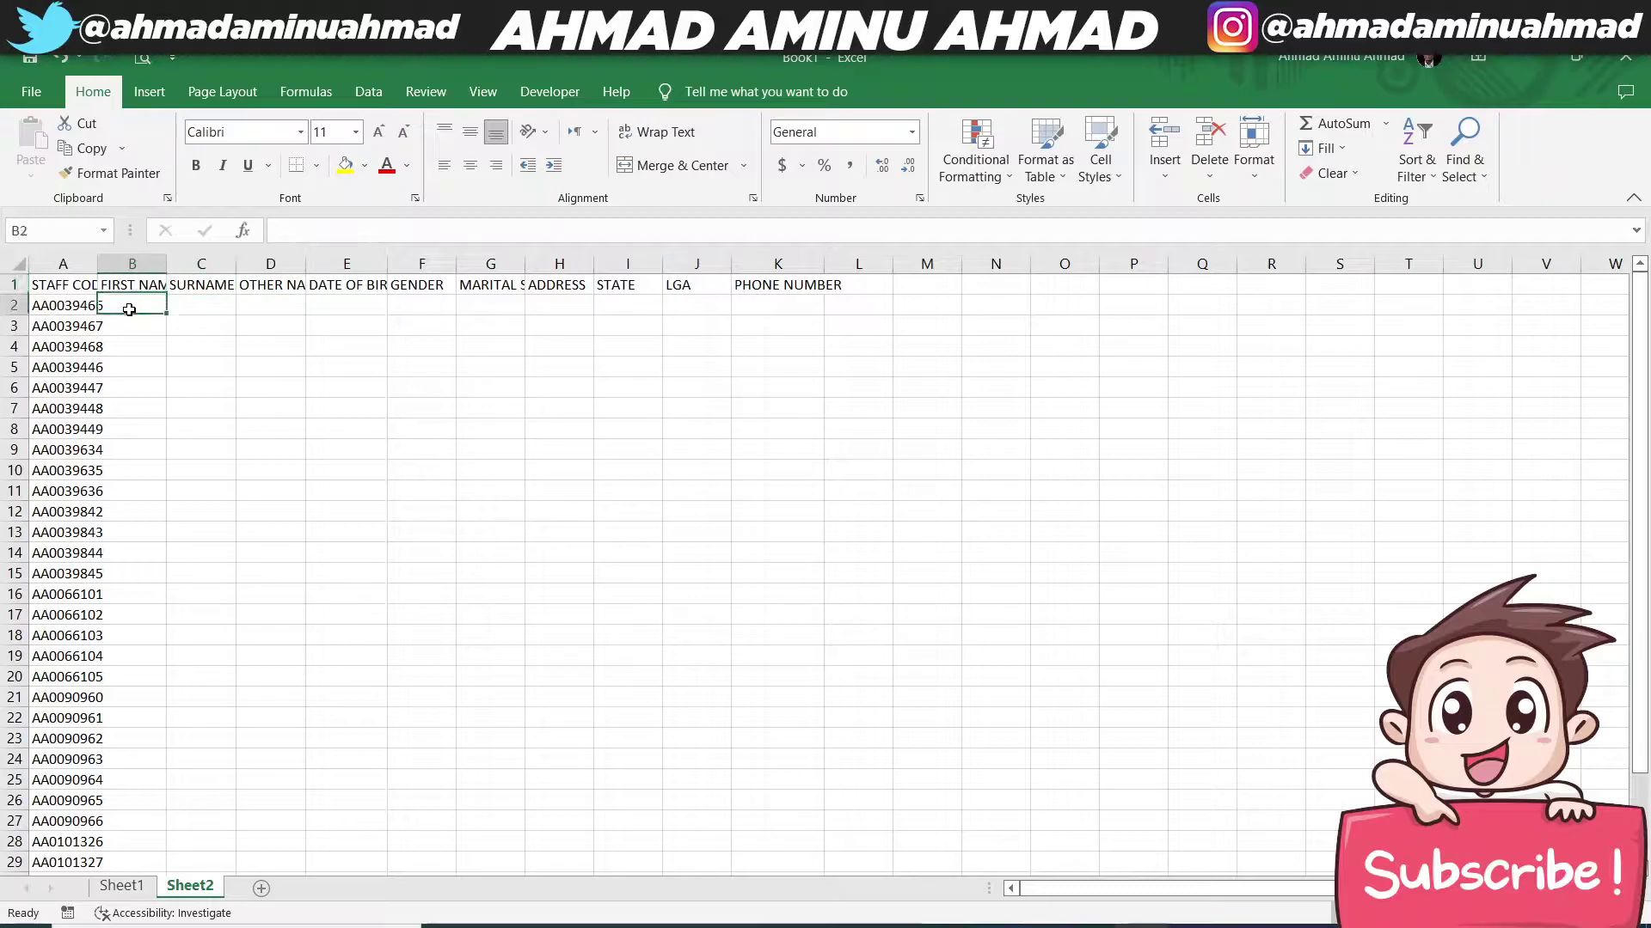
{"action": "key", "text": "shift+Right"}
{"action": "key", "text": "shift+Right"}
{"action": "key", "text": "shift+Right"}
{"action": "key", "text": "shift+Right"}
{"action": "key", "text": "shift+Right"}
{"action": "key", "text": "shift+Right"}
{"action": "key", "text": "shift+Right"}
{"action": "key", "text": "shift+Right"}
{"action": "key", "text": "shift+Right"}
{"action": "key", "text": "shift+Down"}
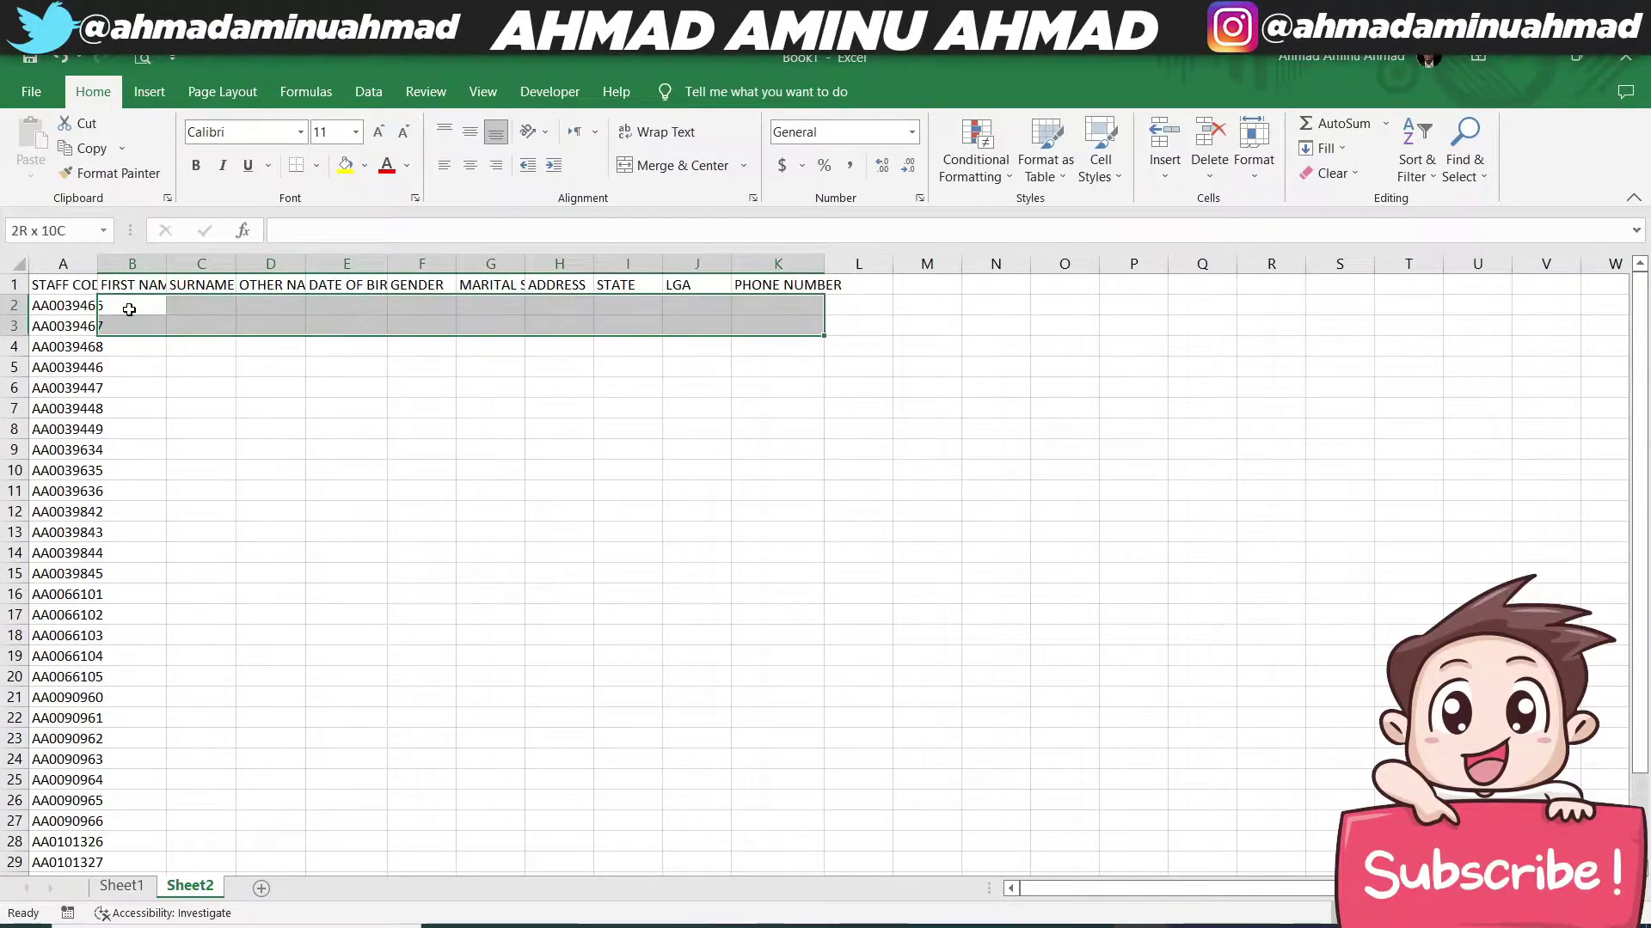
{"action": "key", "text": "shift+Down"}
{"action": "key", "text": "shift+Down"}
{"action": "key", "text": "shift+Down"}
{"action": "key", "text": "shift+Down"}
{"action": "key", "text": "shift+Down"}
{"action": "key", "text": "shift+Down"}
{"action": "key", "text": "shift+Down"}
{"action": "key", "text": "shift+Down"}
{"action": "key", "text": "shift+Down"}
{"action": "key", "text": "shift+Down"}
{"action": "key", "text": "shift+Down"}
{"action": "key", "text": "shift+Down"}
{"action": "key", "text": "shift+Down"}
{"action": "key", "text": "shift+Down"}
{"action": "key", "text": "shift+Down"}
{"action": "key", "text": "shift+Down"}
{"action": "key", "text": "shift+Down"}
{"action": "key", "text": "shift+Down"}
{"action": "key", "text": "shift+Down"}
{"action": "key", "text": "shift+Down"}
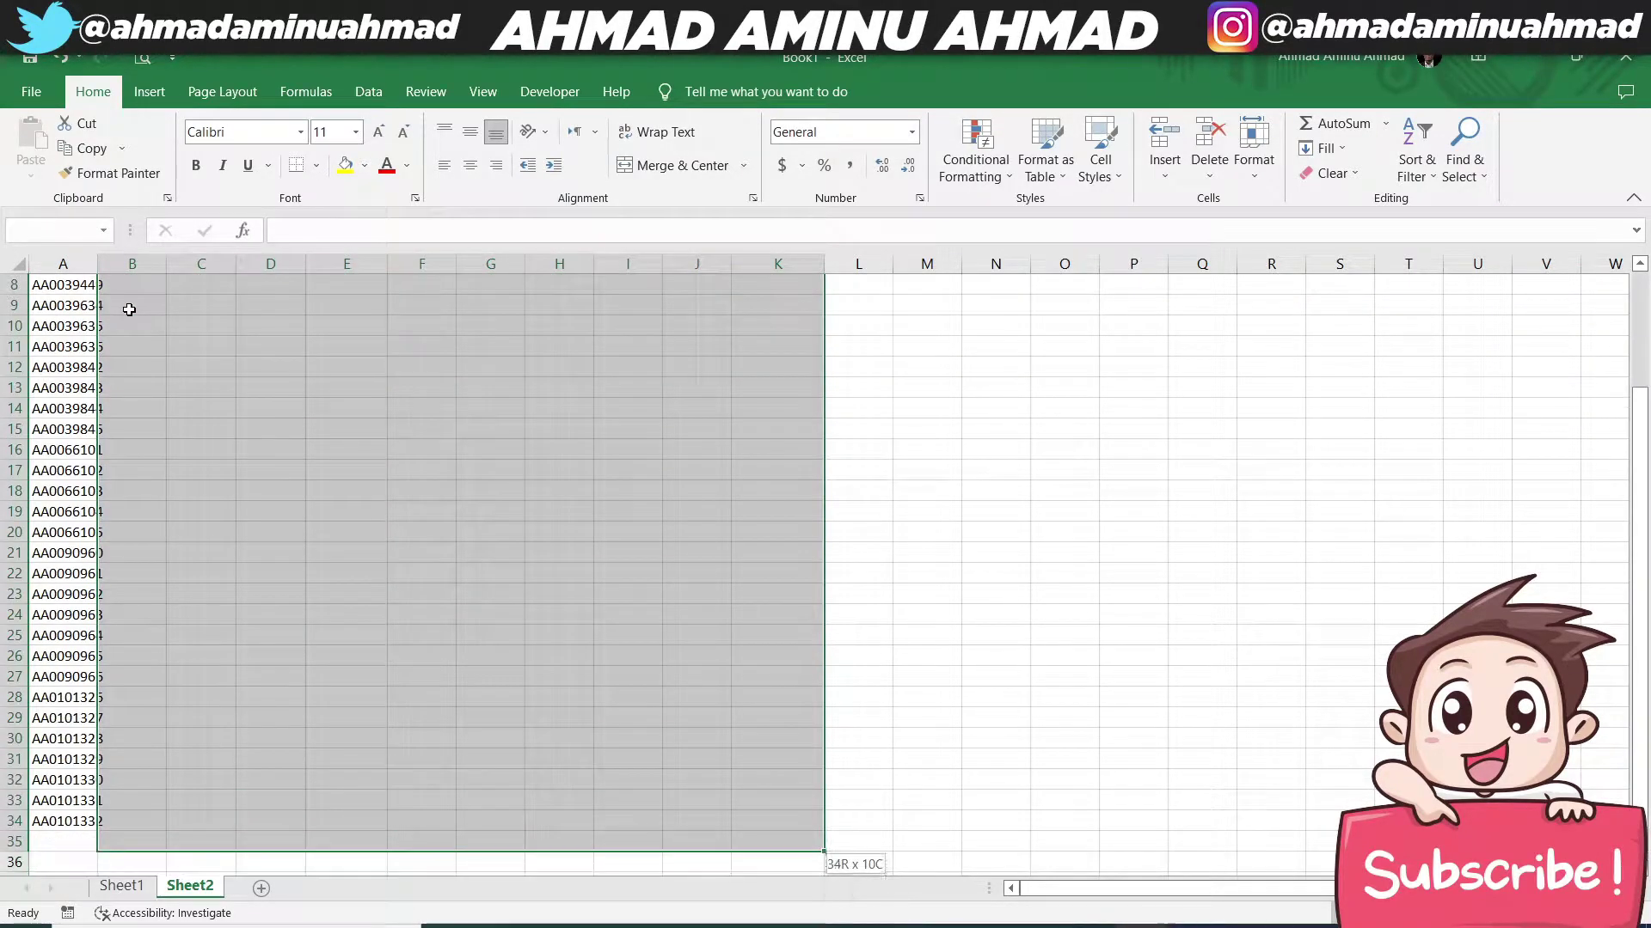
{"action": "scroll", "coordinate": [130, 318], "scroll_direction": "up", "scroll_amount": 3}
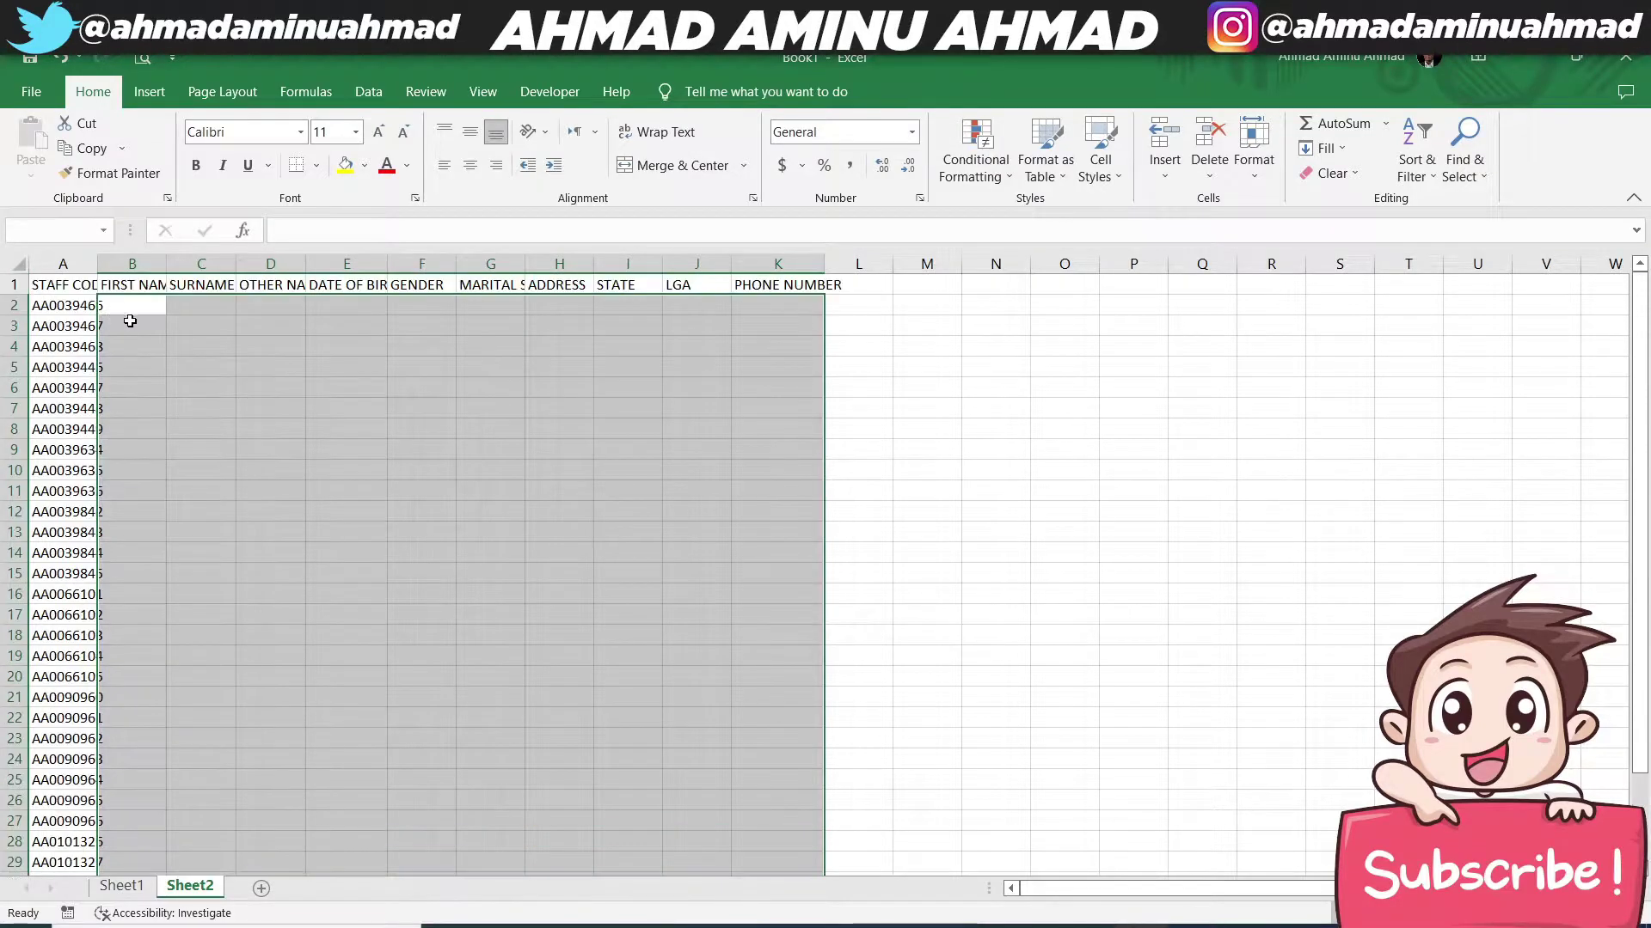
Step: Begin B2's formula as =INDEX( on the absolute Sheet1 range $A$2:$K$78455
{"action": "type", "text": "=I"}
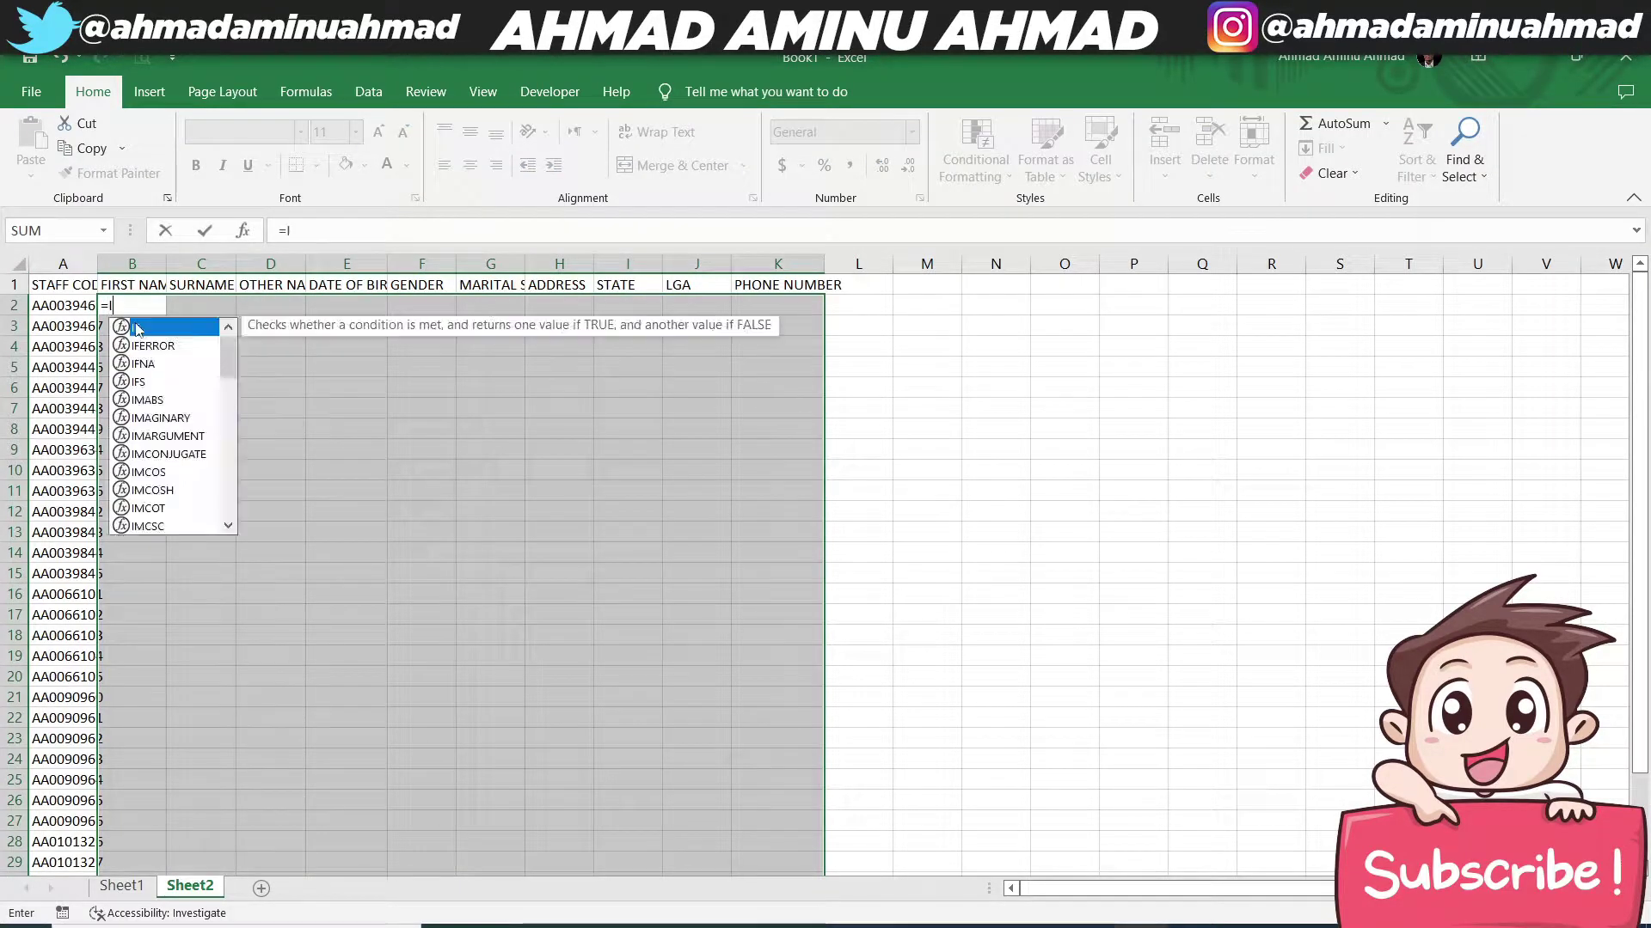
{"action": "type", "text": "NDEX("}
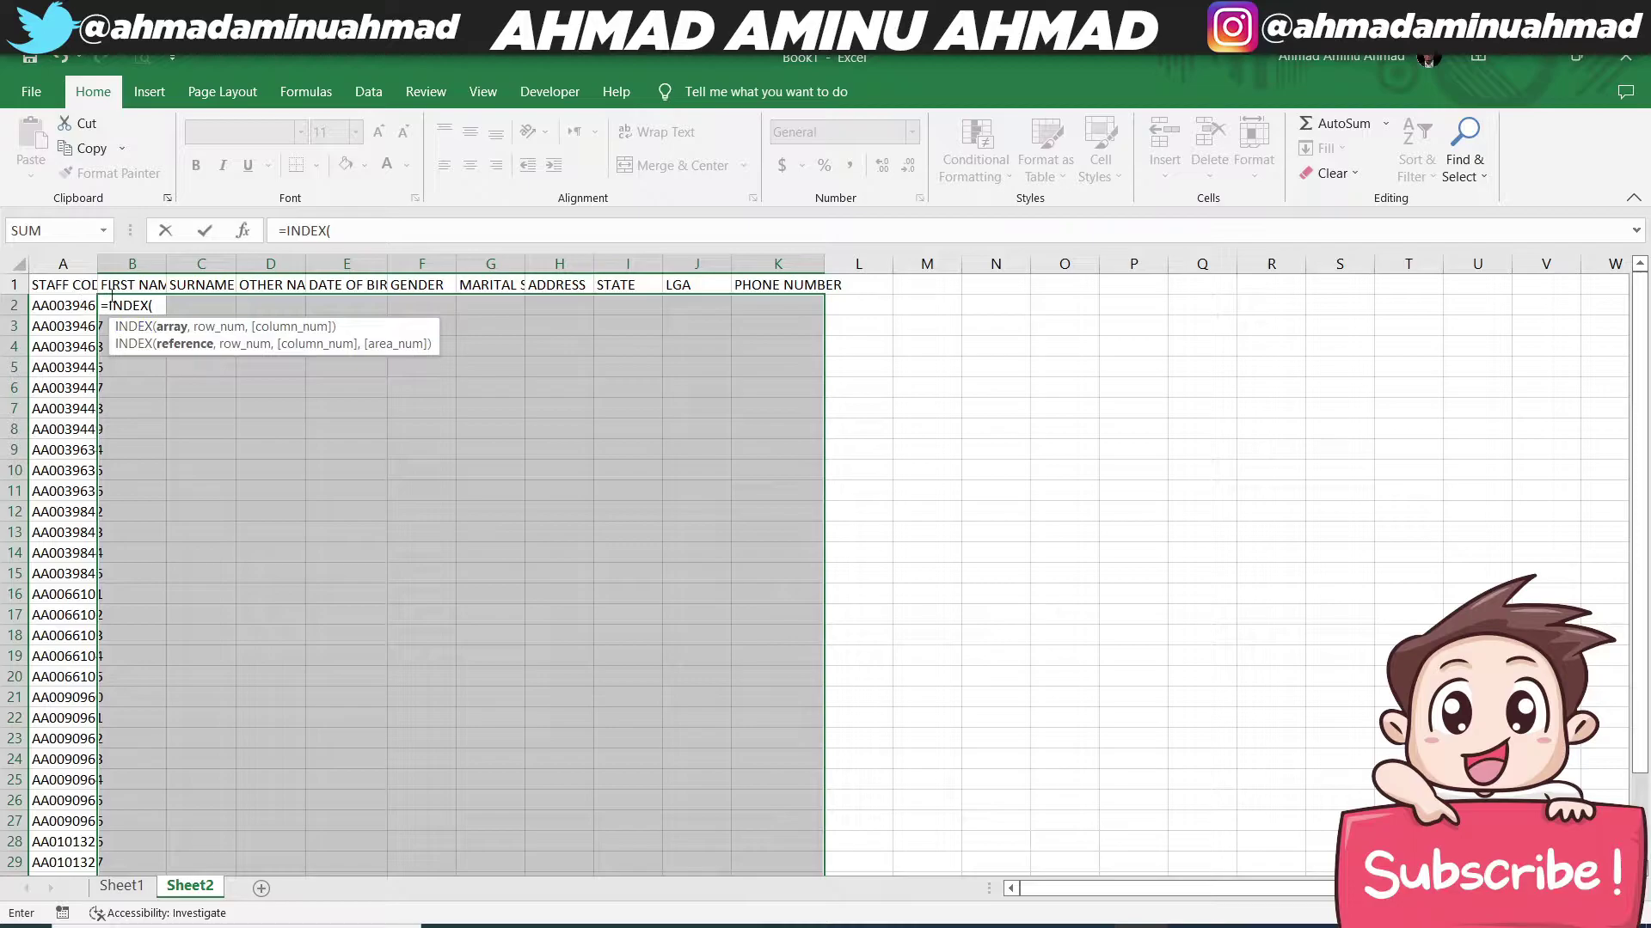
{"action": "left_click", "coordinate": [122, 886]}
{"action": "left_click", "coordinate": [57, 306]}
{"action": "key", "text": "shift+Right"}
{"action": "key", "text": "shift+Right"}
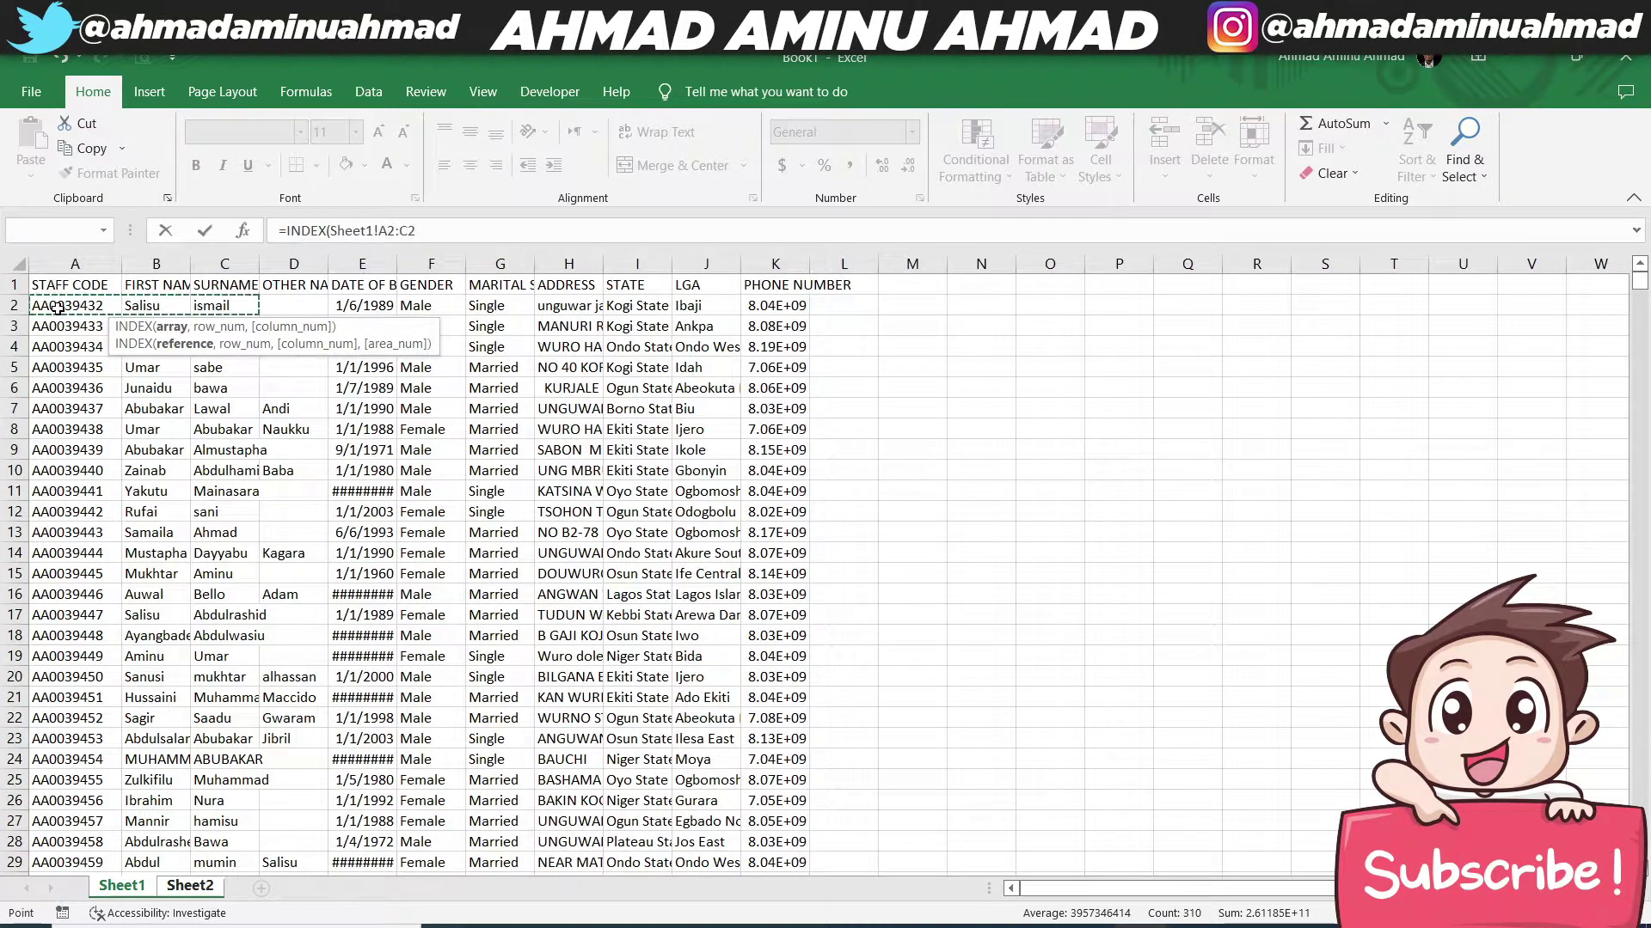
{"action": "key", "text": "shift+Right"}
{"action": "key", "text": "shift+Right"}
{"action": "key", "text": "shift+Right"}
{"action": "key", "text": "shift+Right"}
{"action": "key", "text": "shift+Right"}
{"action": "key", "text": "shift+Right"}
{"action": "key", "text": "shift+Right"}
{"action": "key", "text": "shift+Right"}
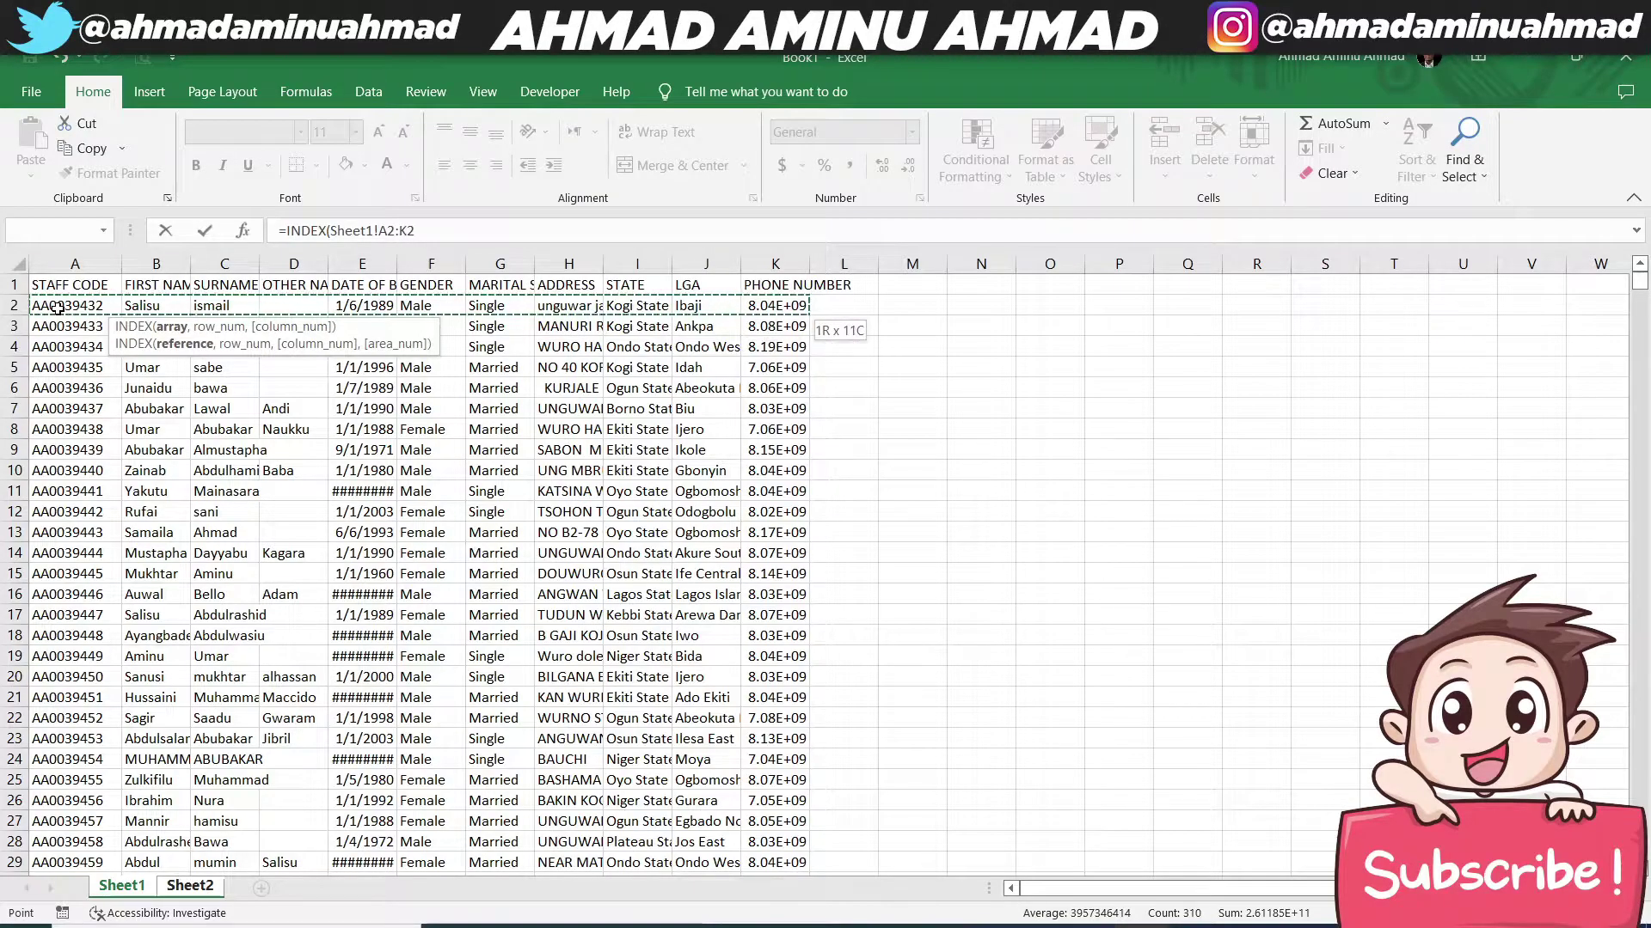
{"action": "key", "text": "ctrl+shift+Down"}
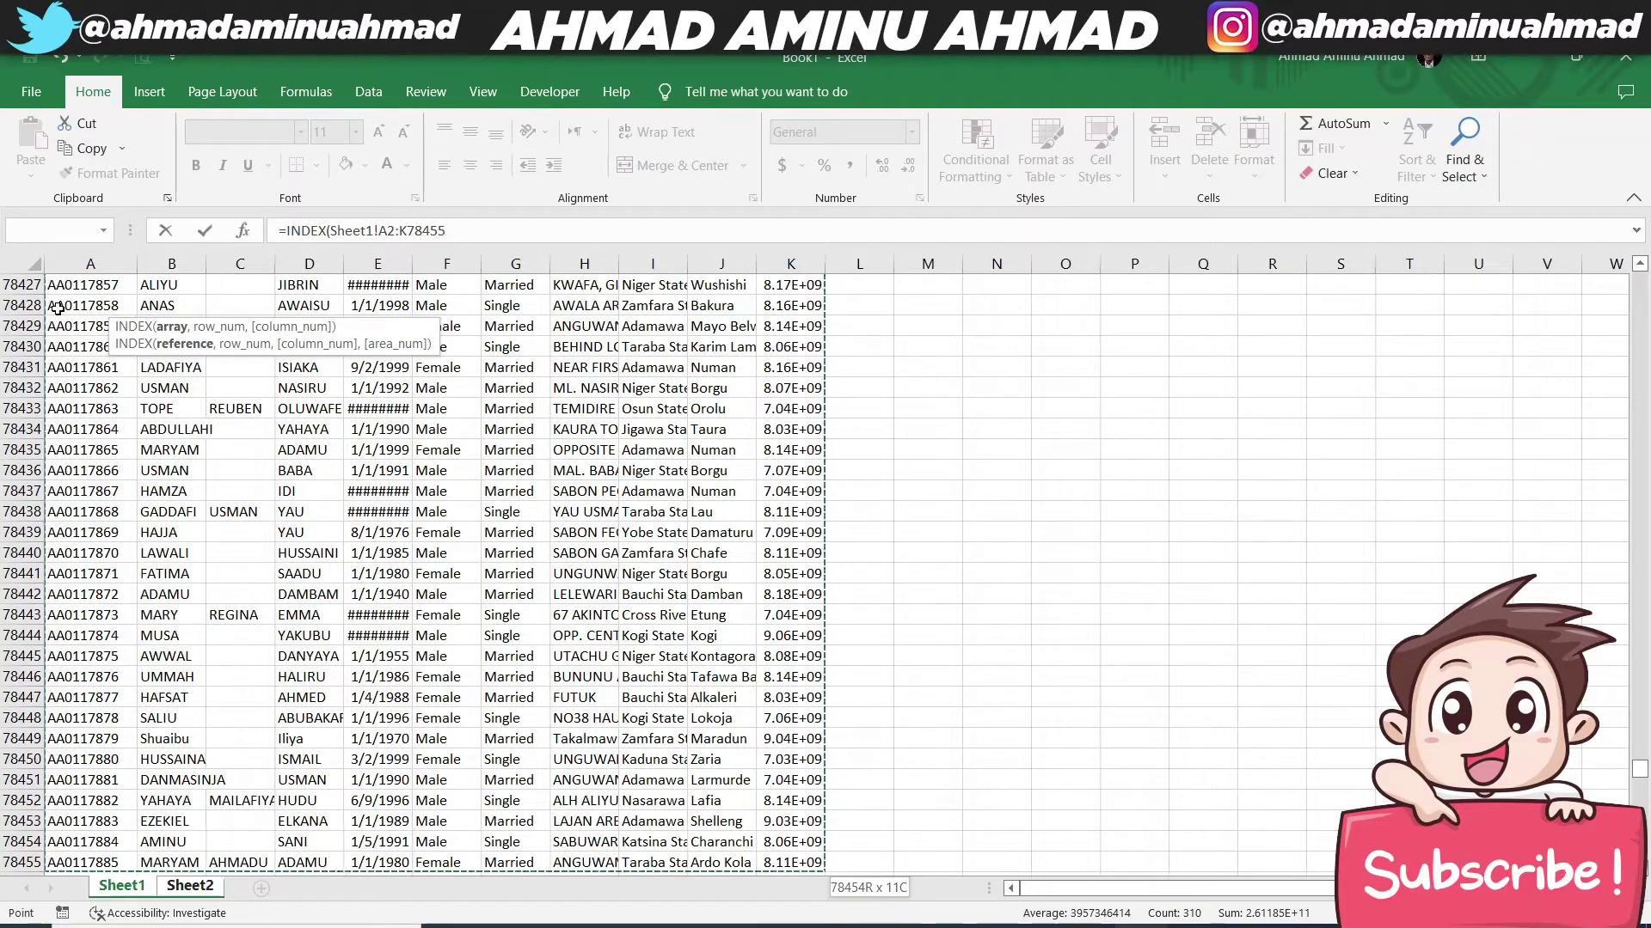
{"action": "key", "text": "F4"}
Step: Add ,MATCH( and take its lookup value from Sheet2
{"action": "type", "text": ","}
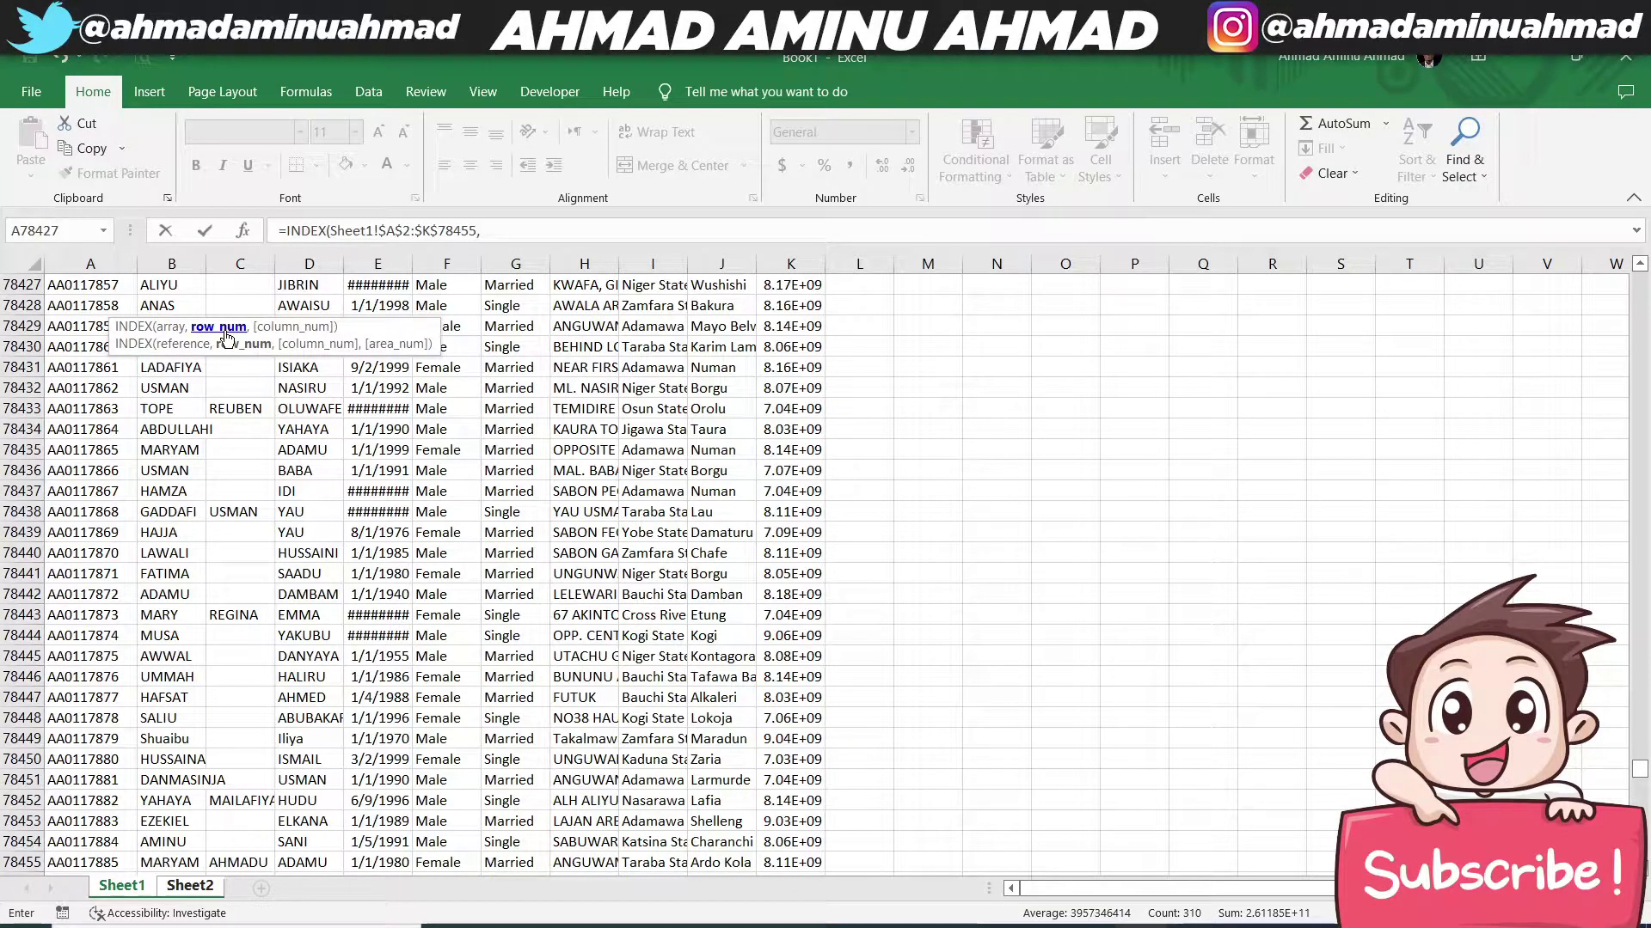
{"action": "type", "text": "MATCH"}
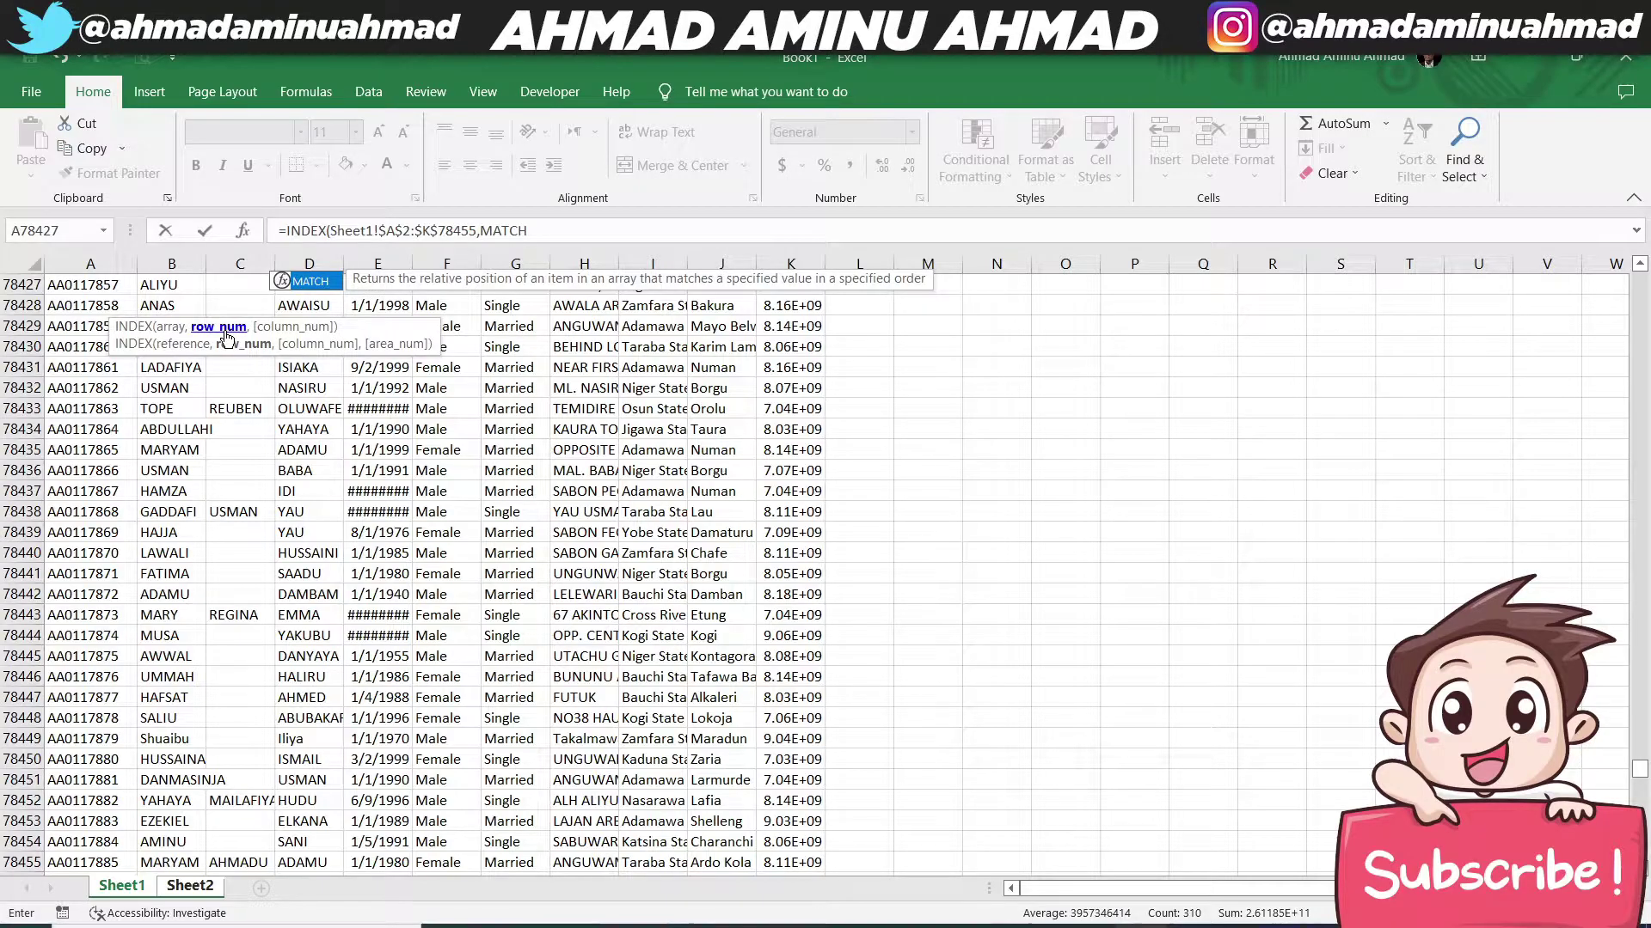
{"action": "type", "text": "("}
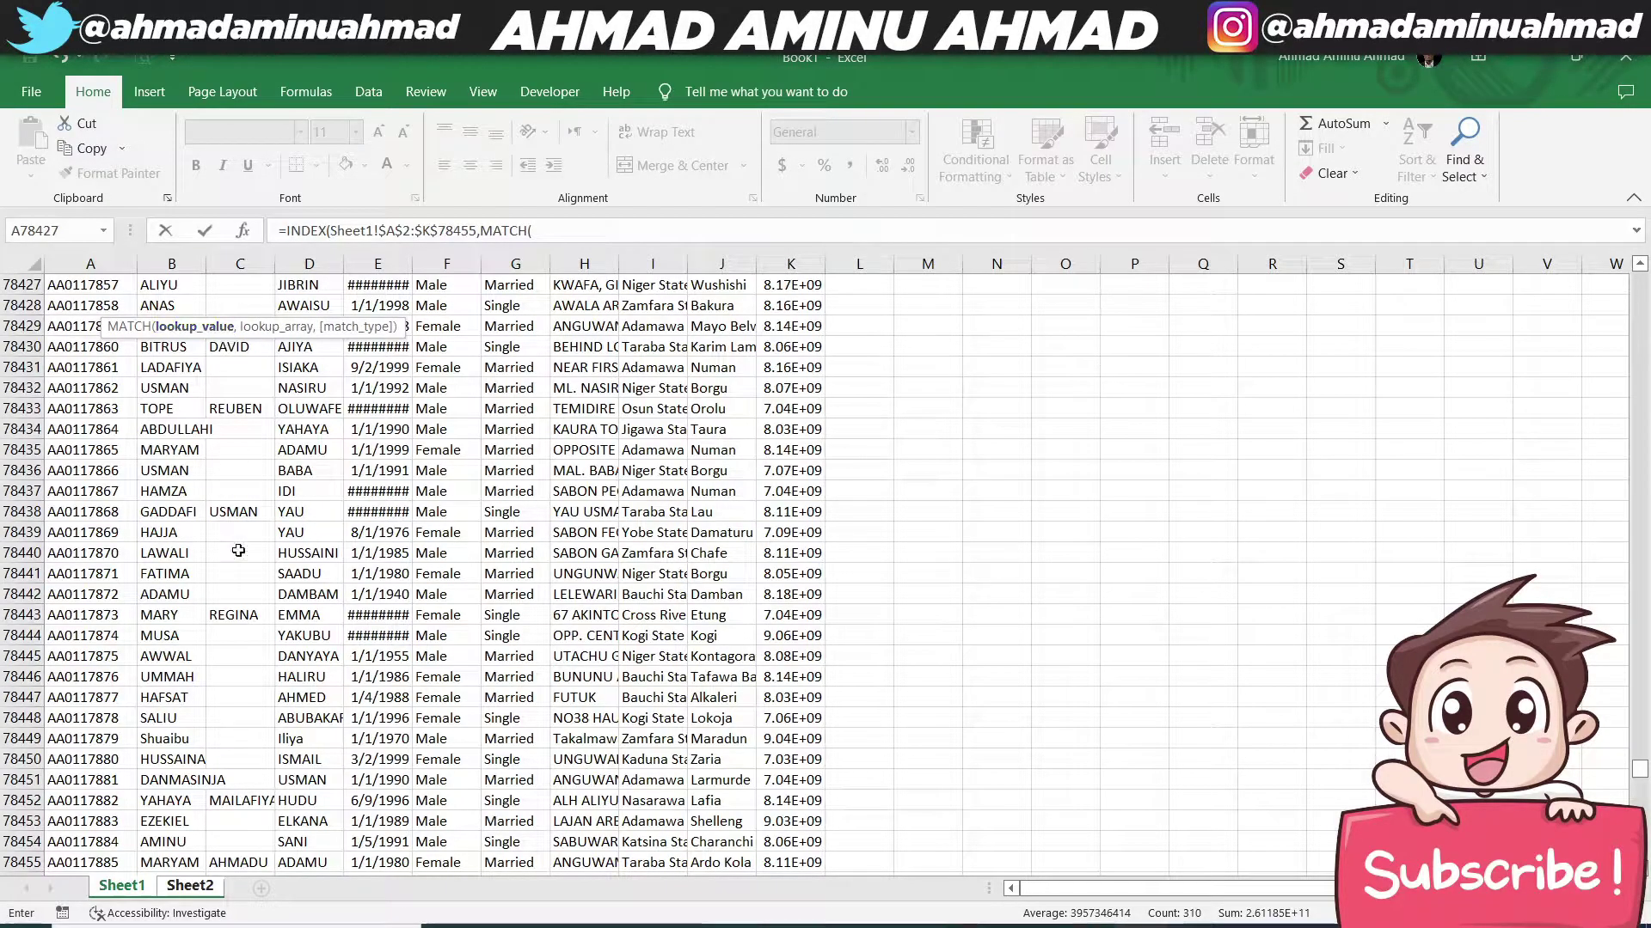
{"action": "left_click", "coordinate": [196, 885]}
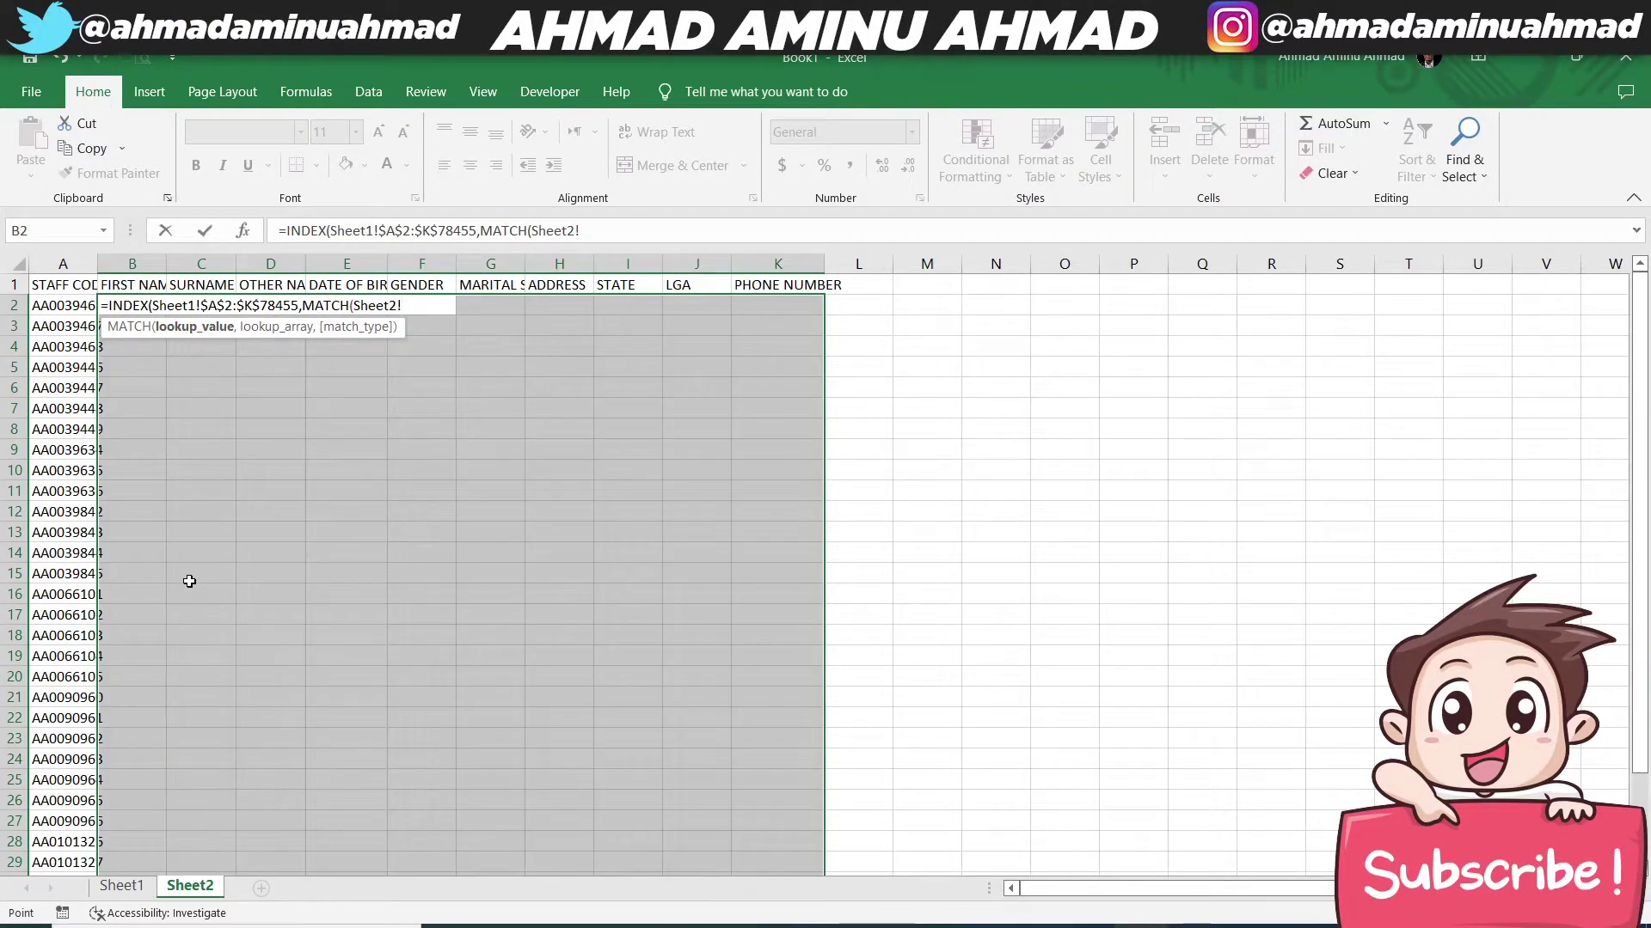
Step: Use Sheet2!$A2 as the MATCH lookup value, with column locked and row relative
{"action": "left_click", "coordinate": [56, 306]}
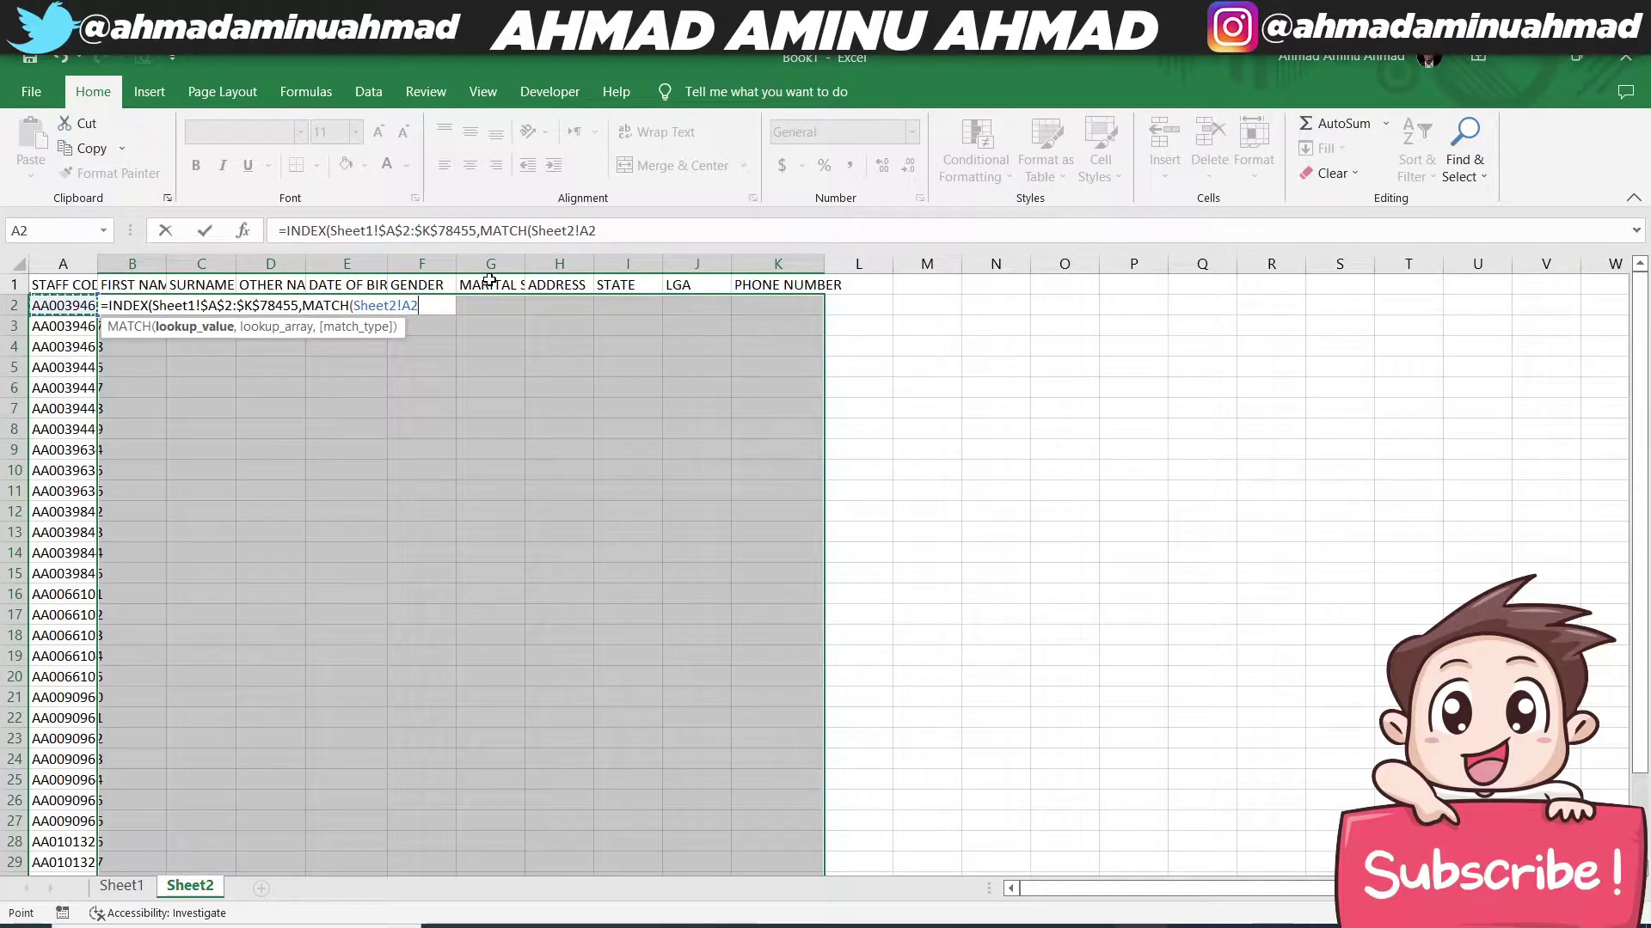
{"action": "key", "text": "F4"}
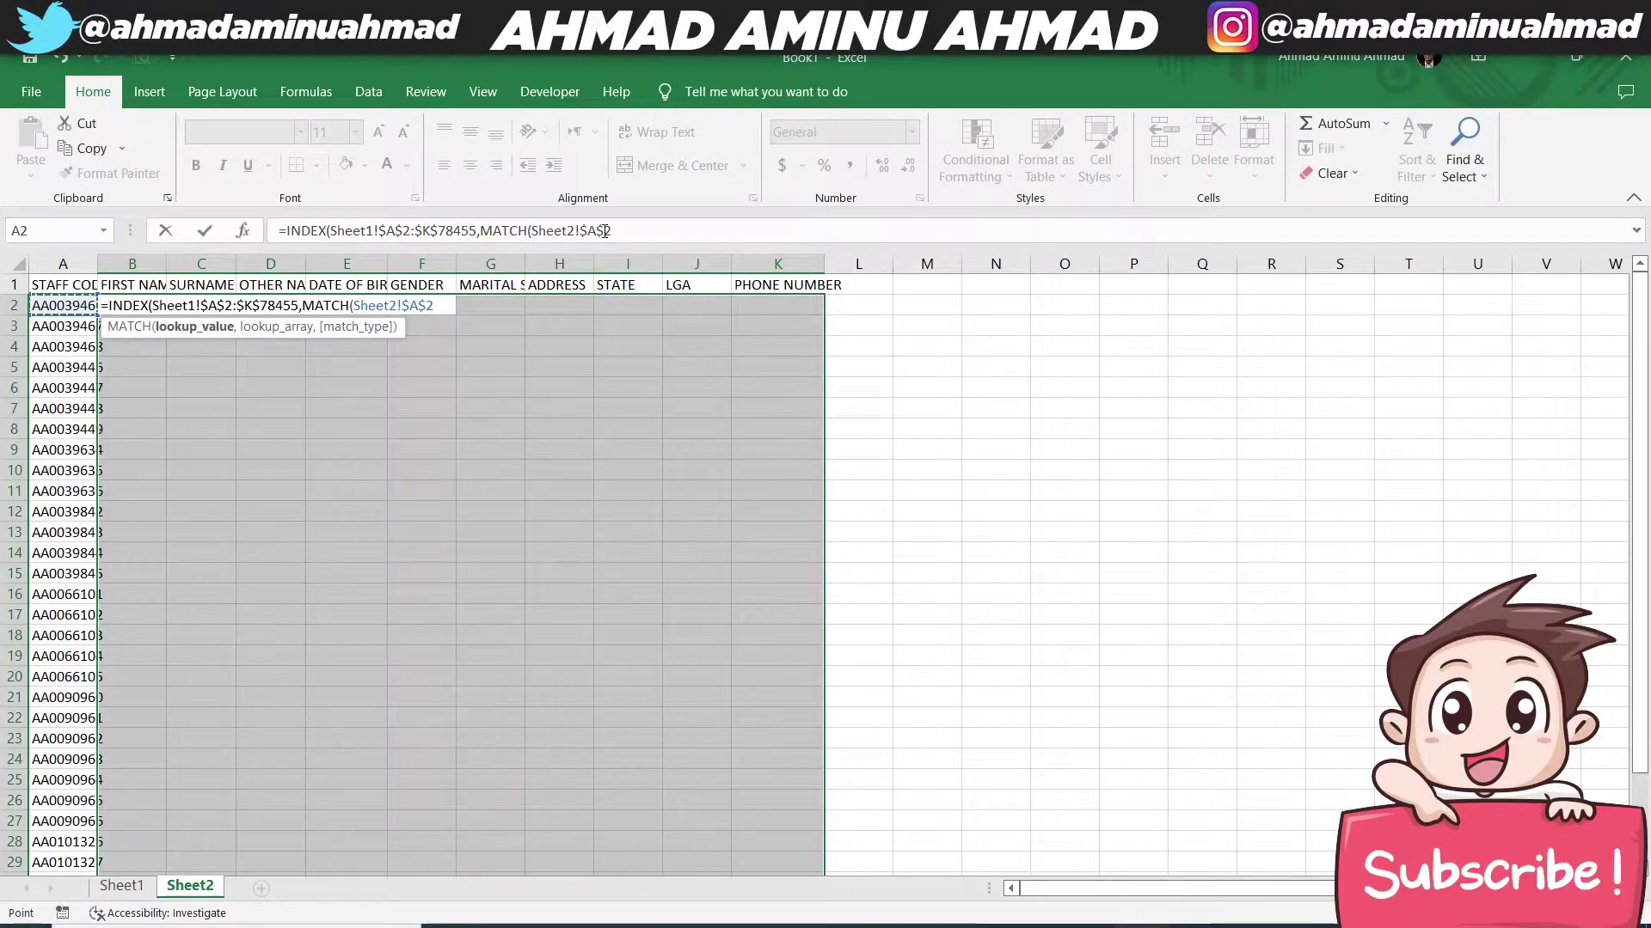
{"action": "left_click", "coordinate": [605, 230]}
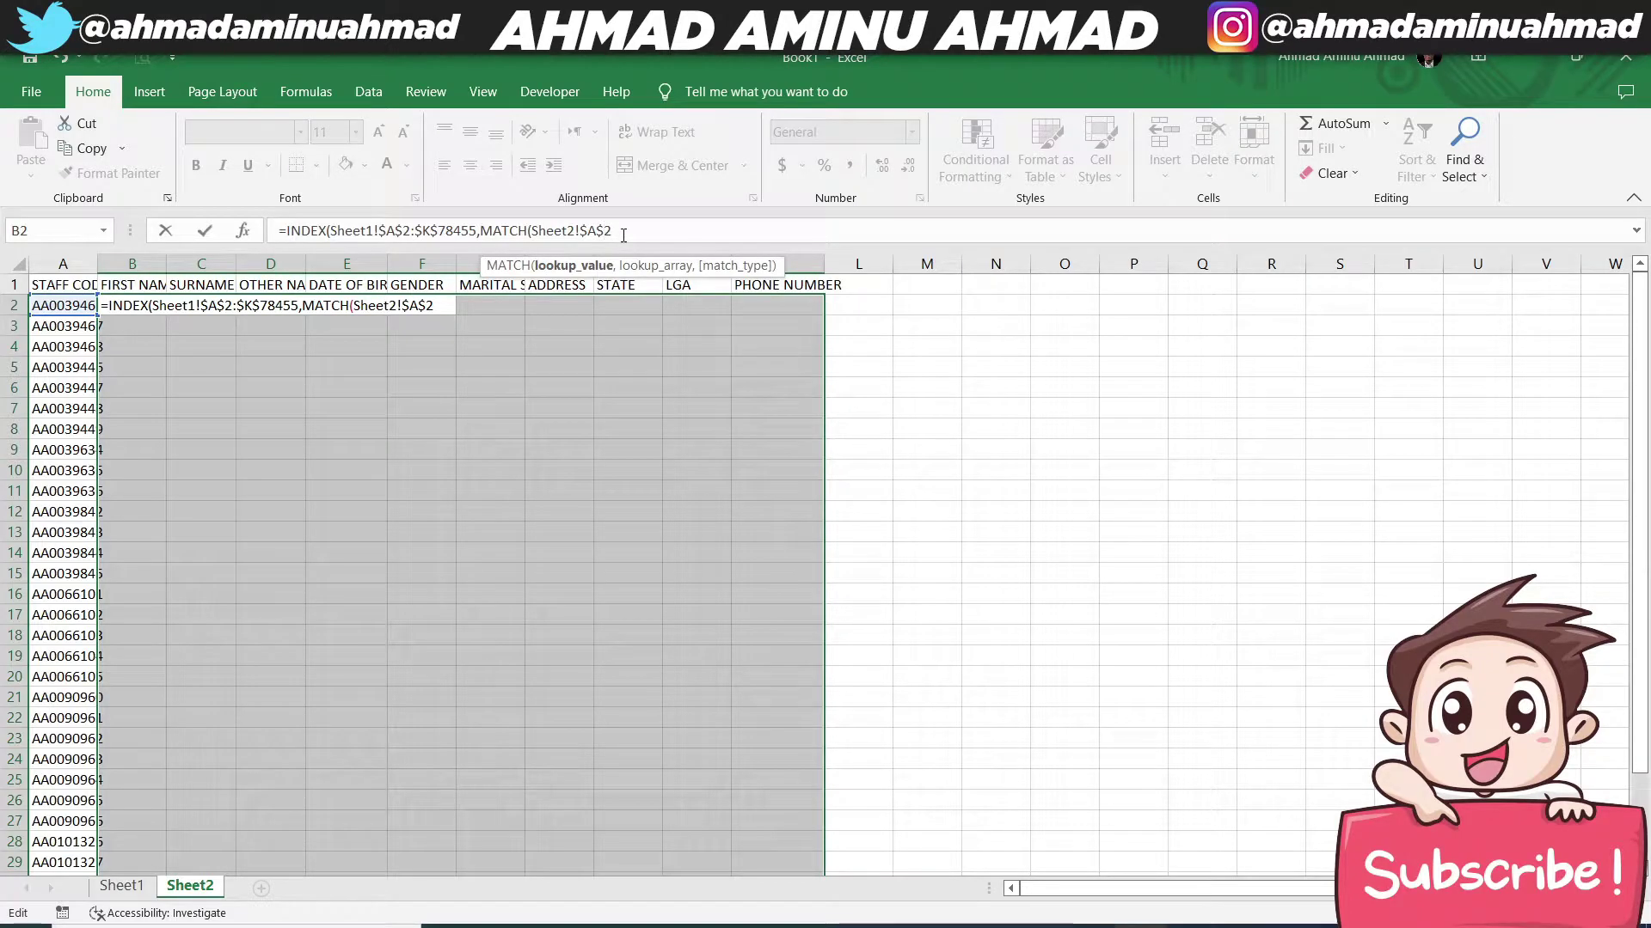
{"action": "key", "text": "BackSpace"}
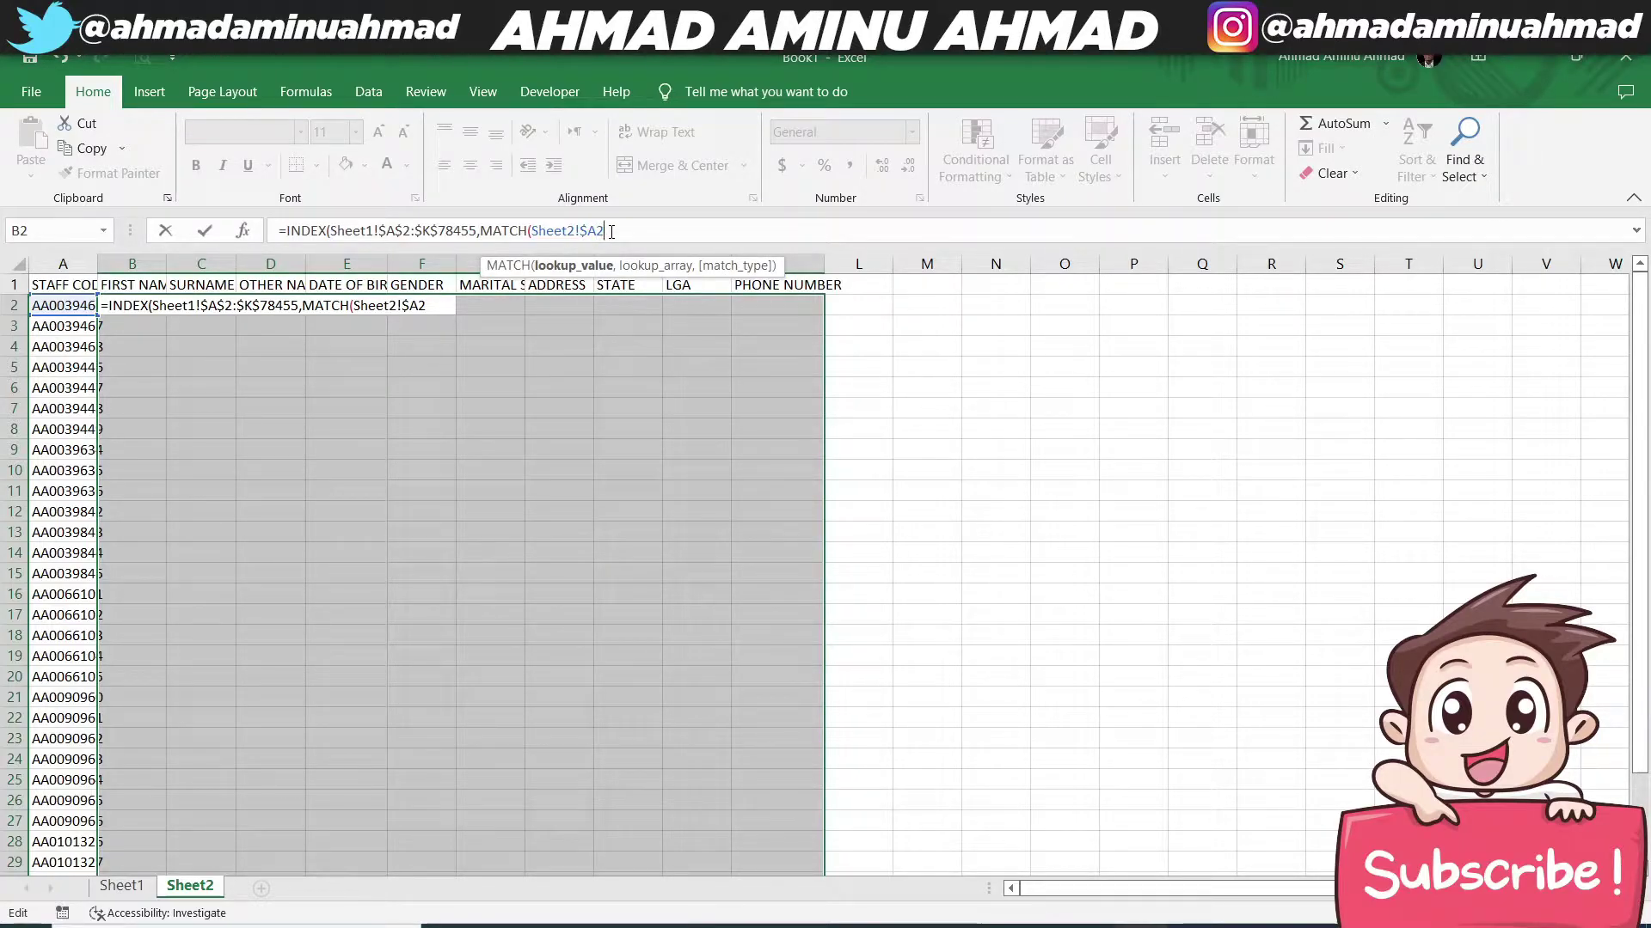
{"action": "type", "text": ","}
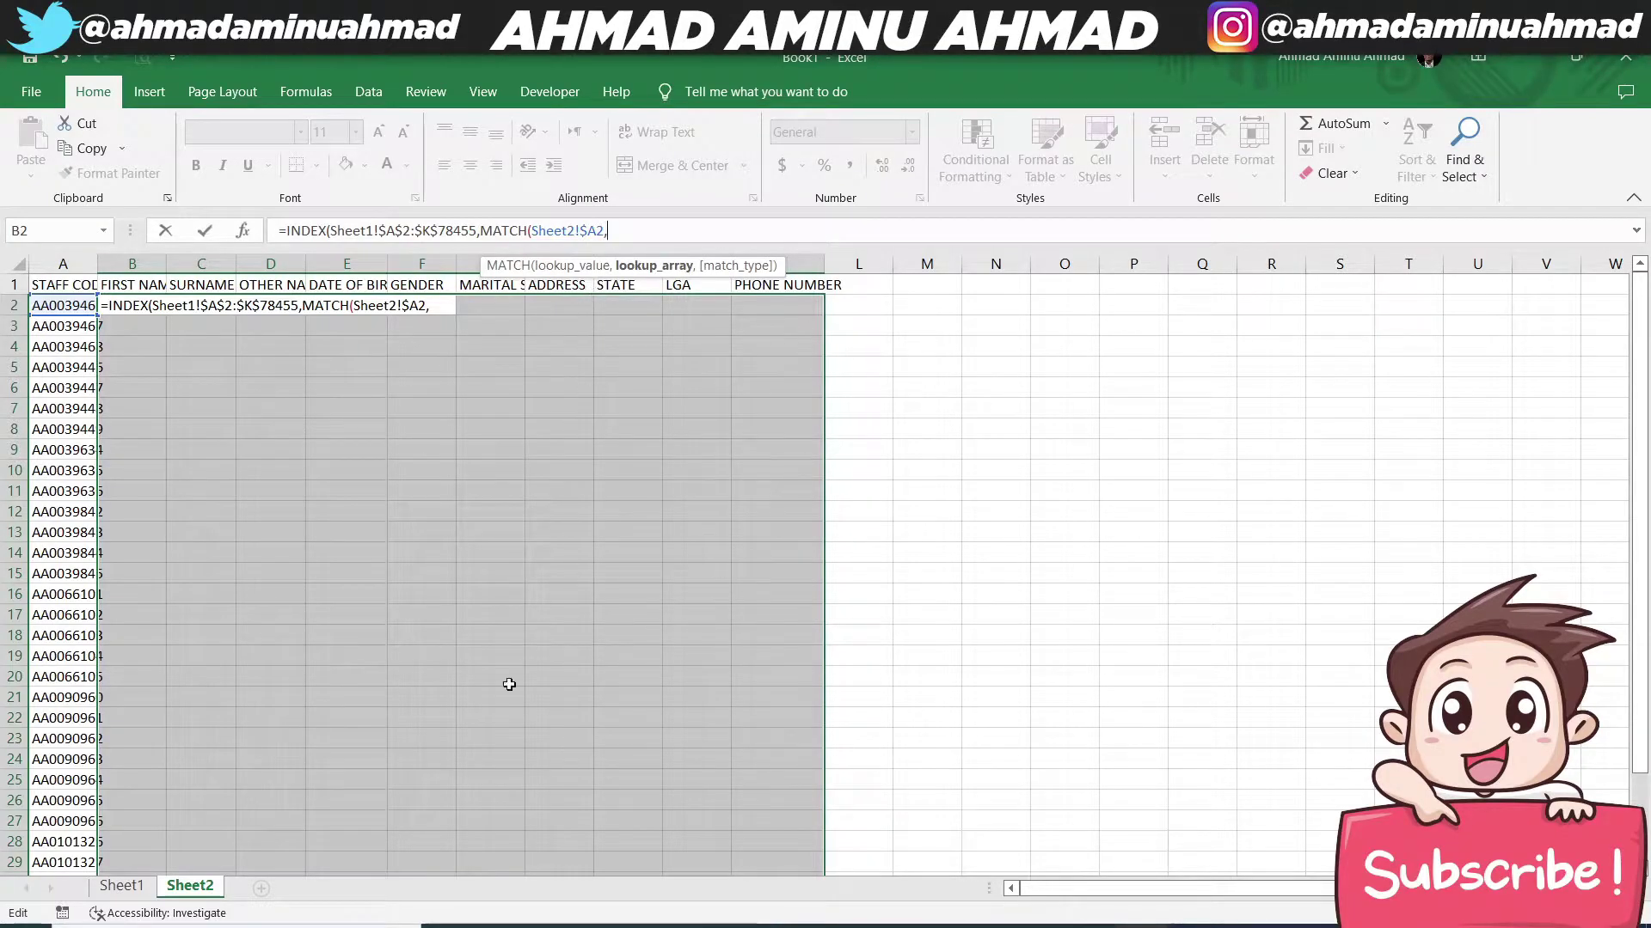
Step: Match exactly against Sheet1!$A$2:$A$78455 with 0, then open a second MATCH(
{"action": "left_click", "coordinate": [122, 885]}
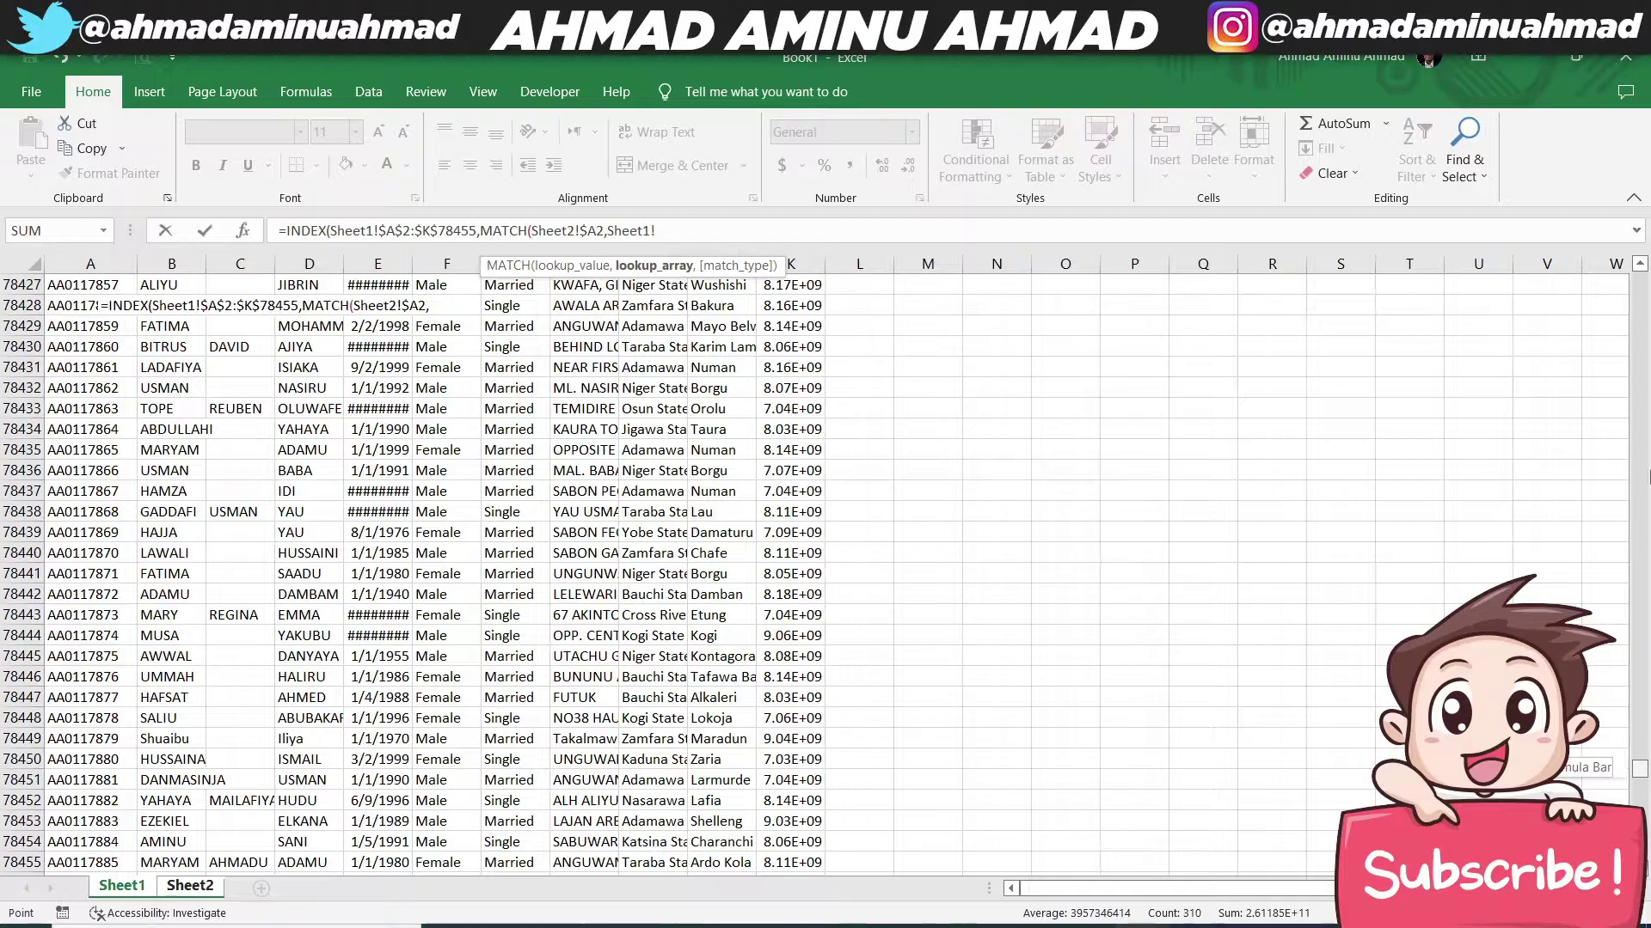
{"action": "left_click_drag", "start_coordinate": [1639, 767], "coordinate": [1640, 279]}
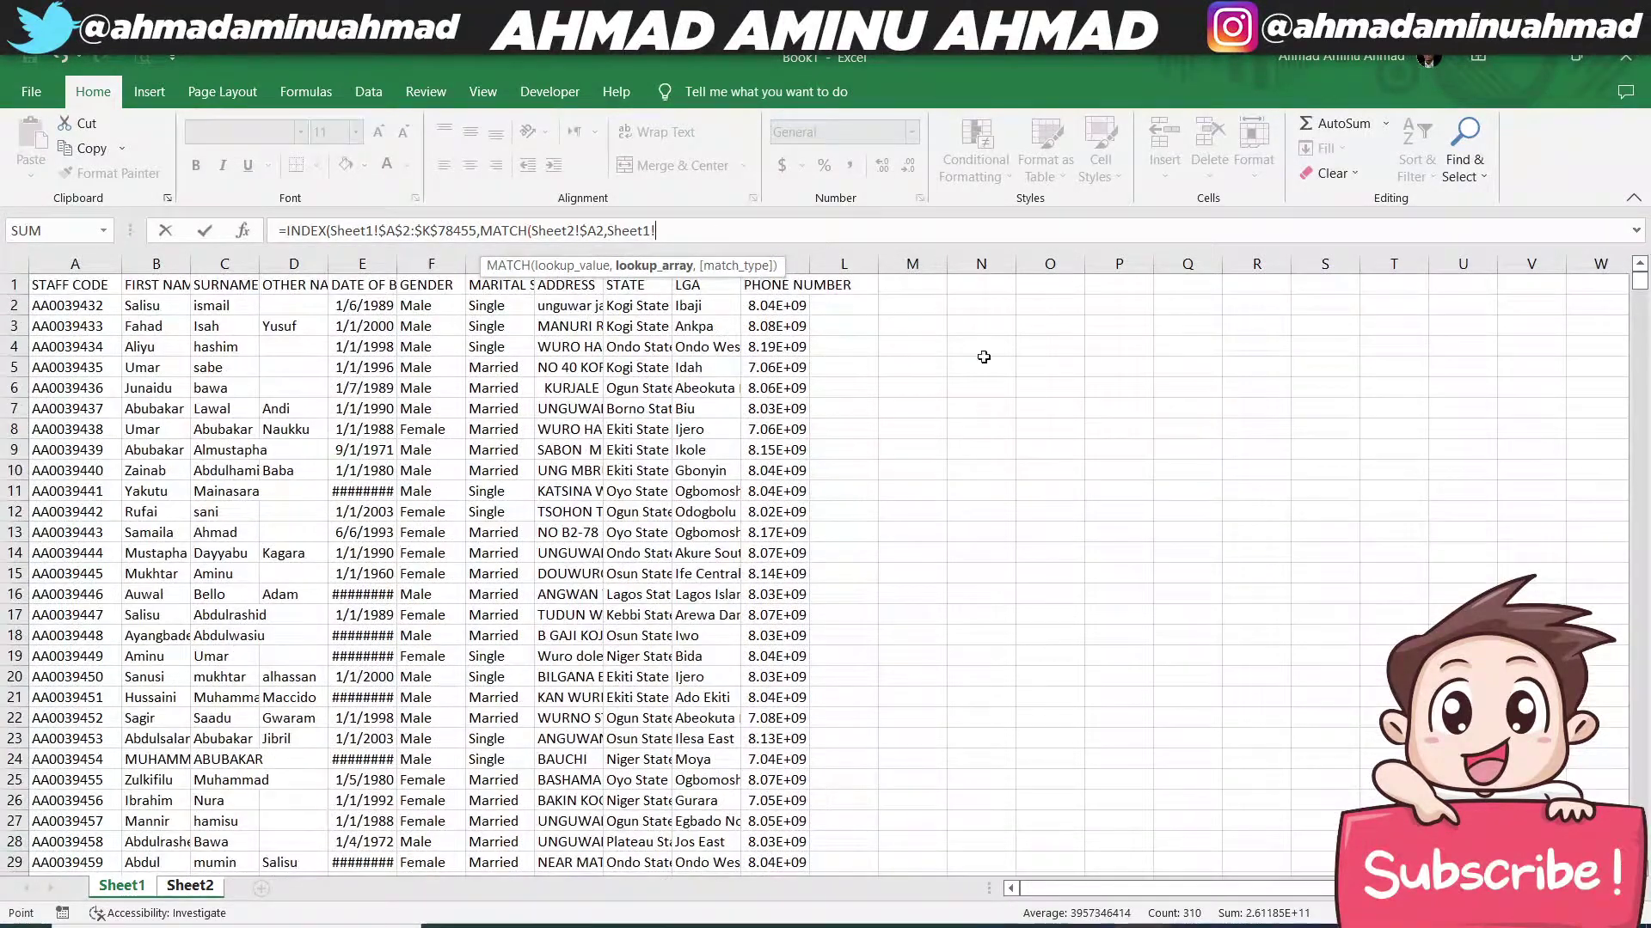
{"action": "left_click", "coordinate": [88, 308]}
{"action": "key", "text": "ctrl+shift+Down"}
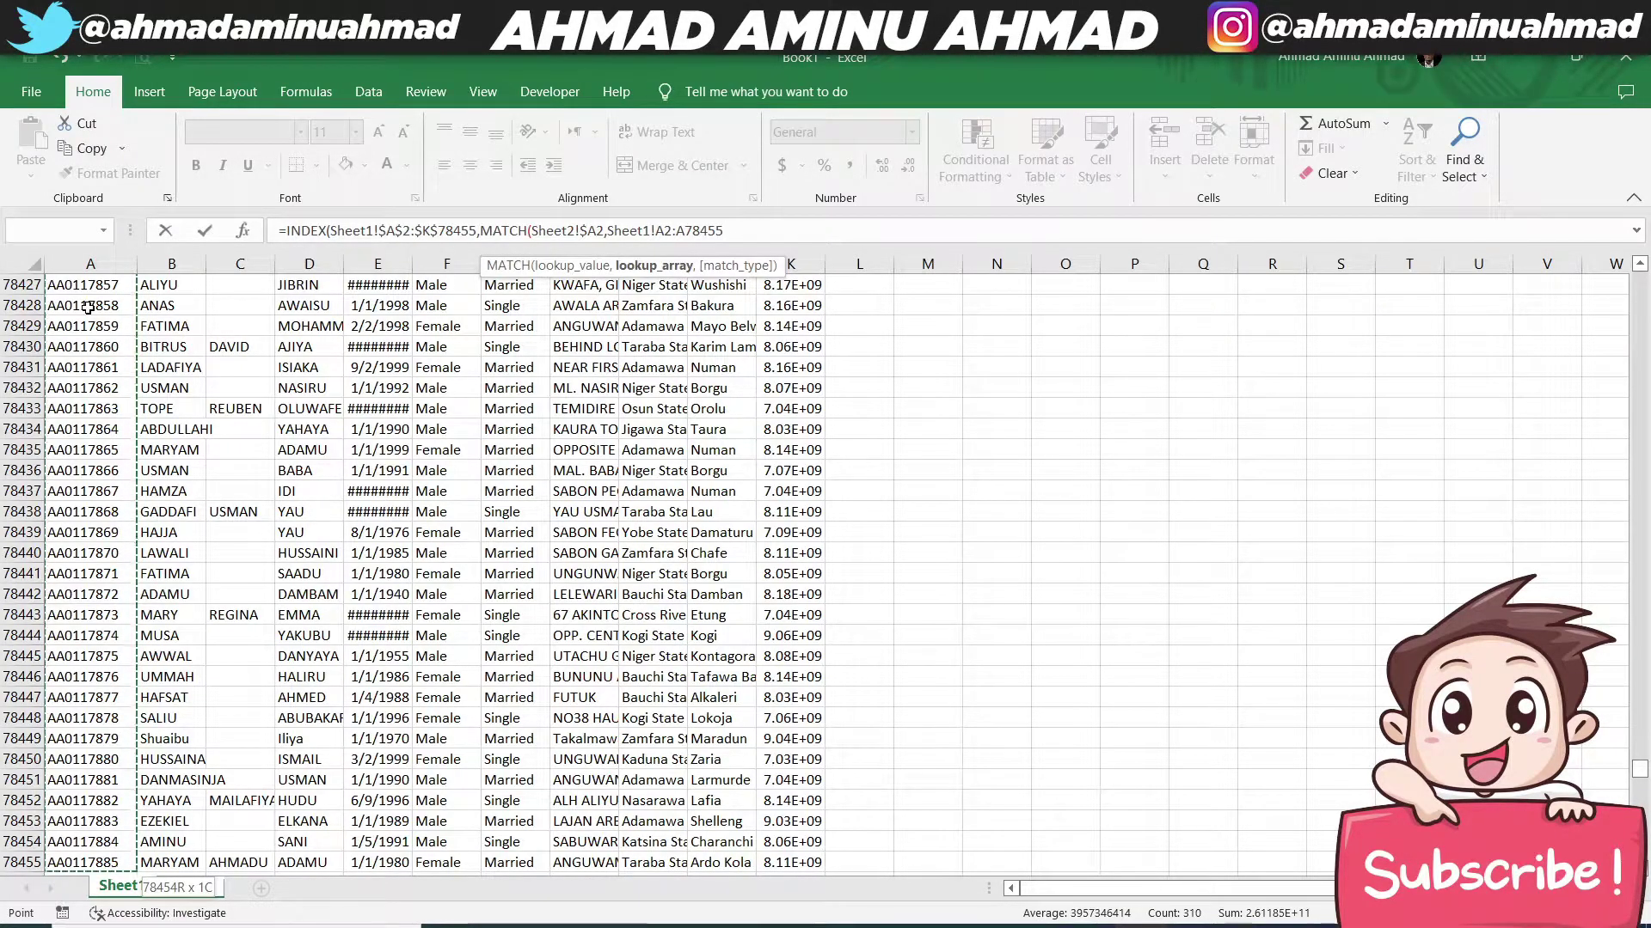
{"action": "key", "text": "F4"}
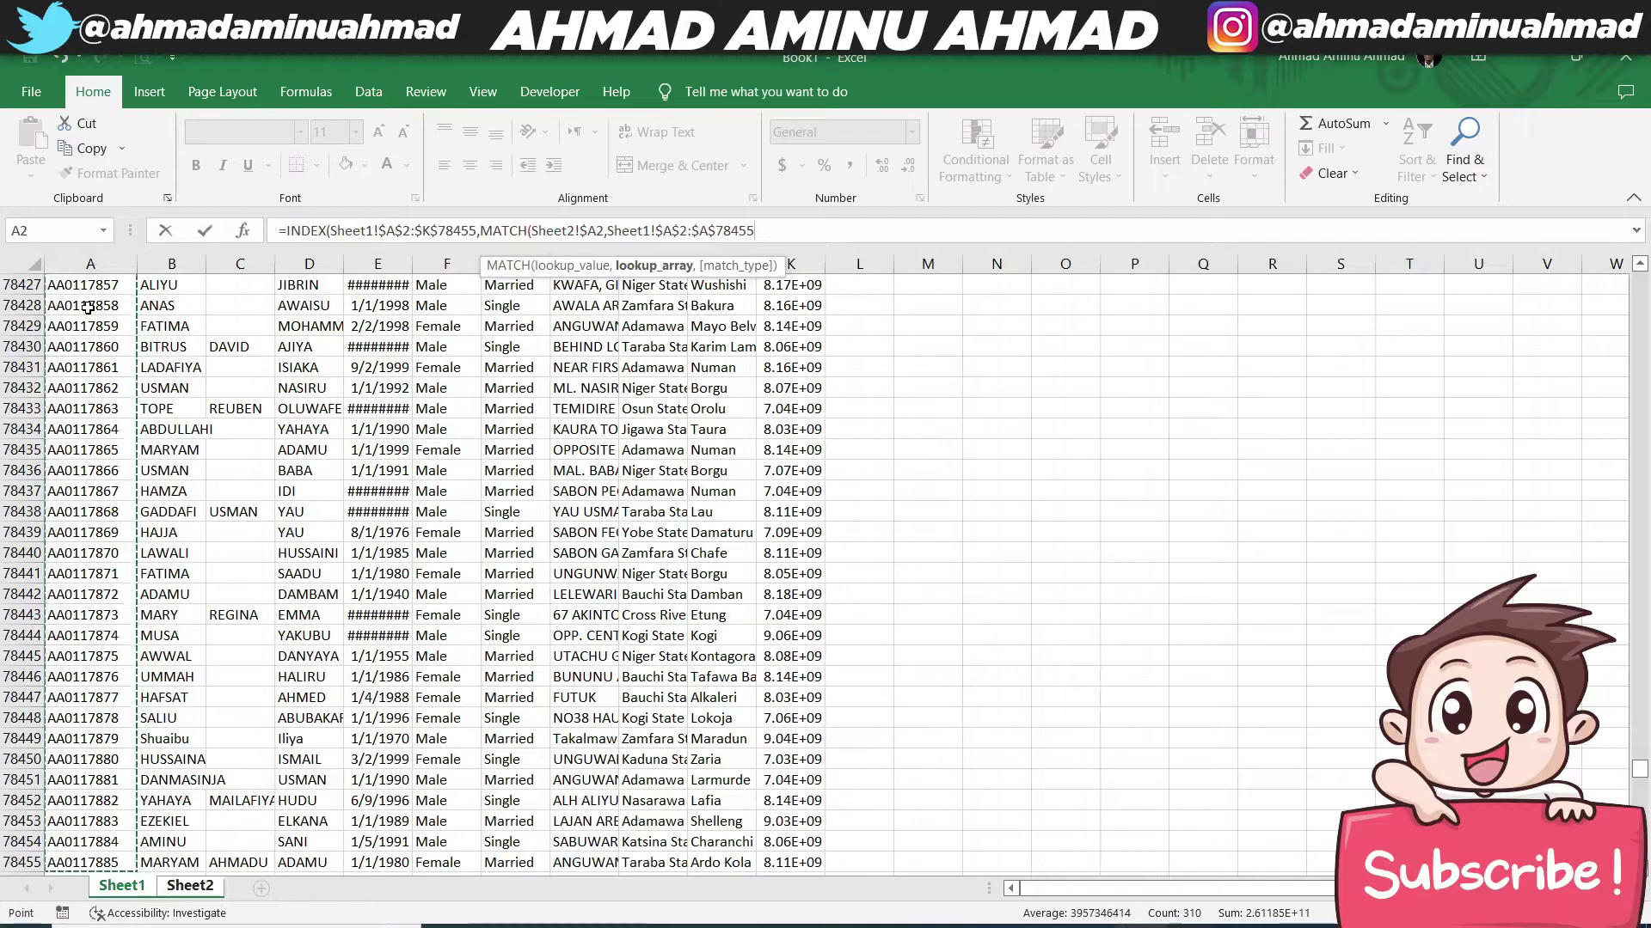
{"action": "type", "text": ",0"}
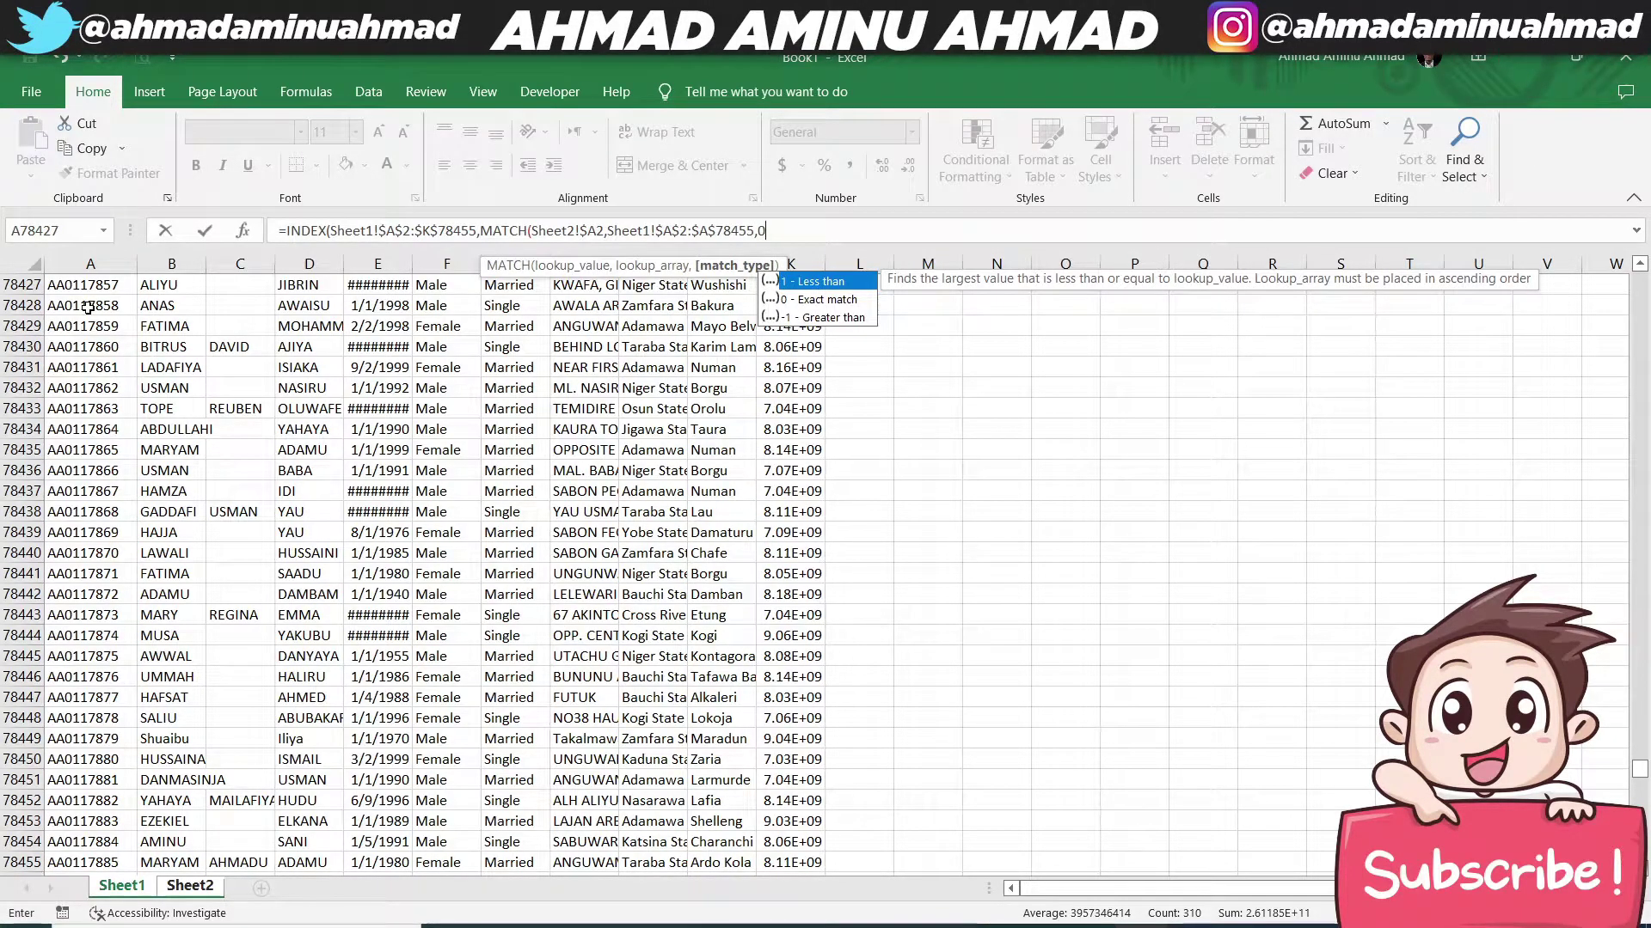
{"action": "type", "text": ")"}
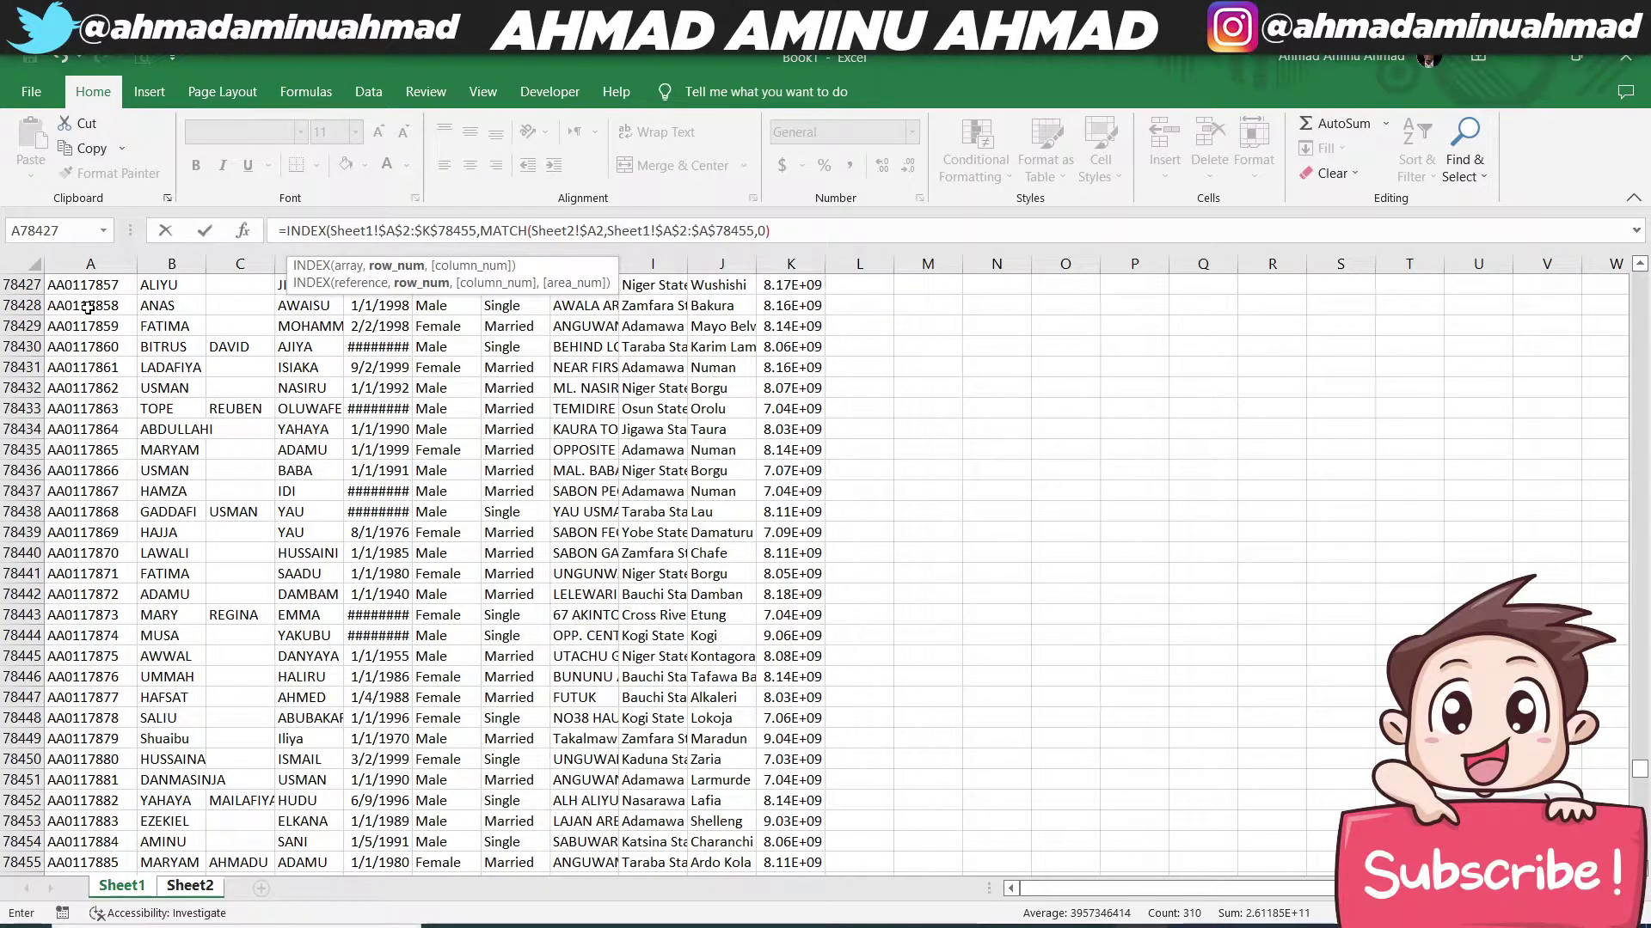
{"action": "type", "text": ","}
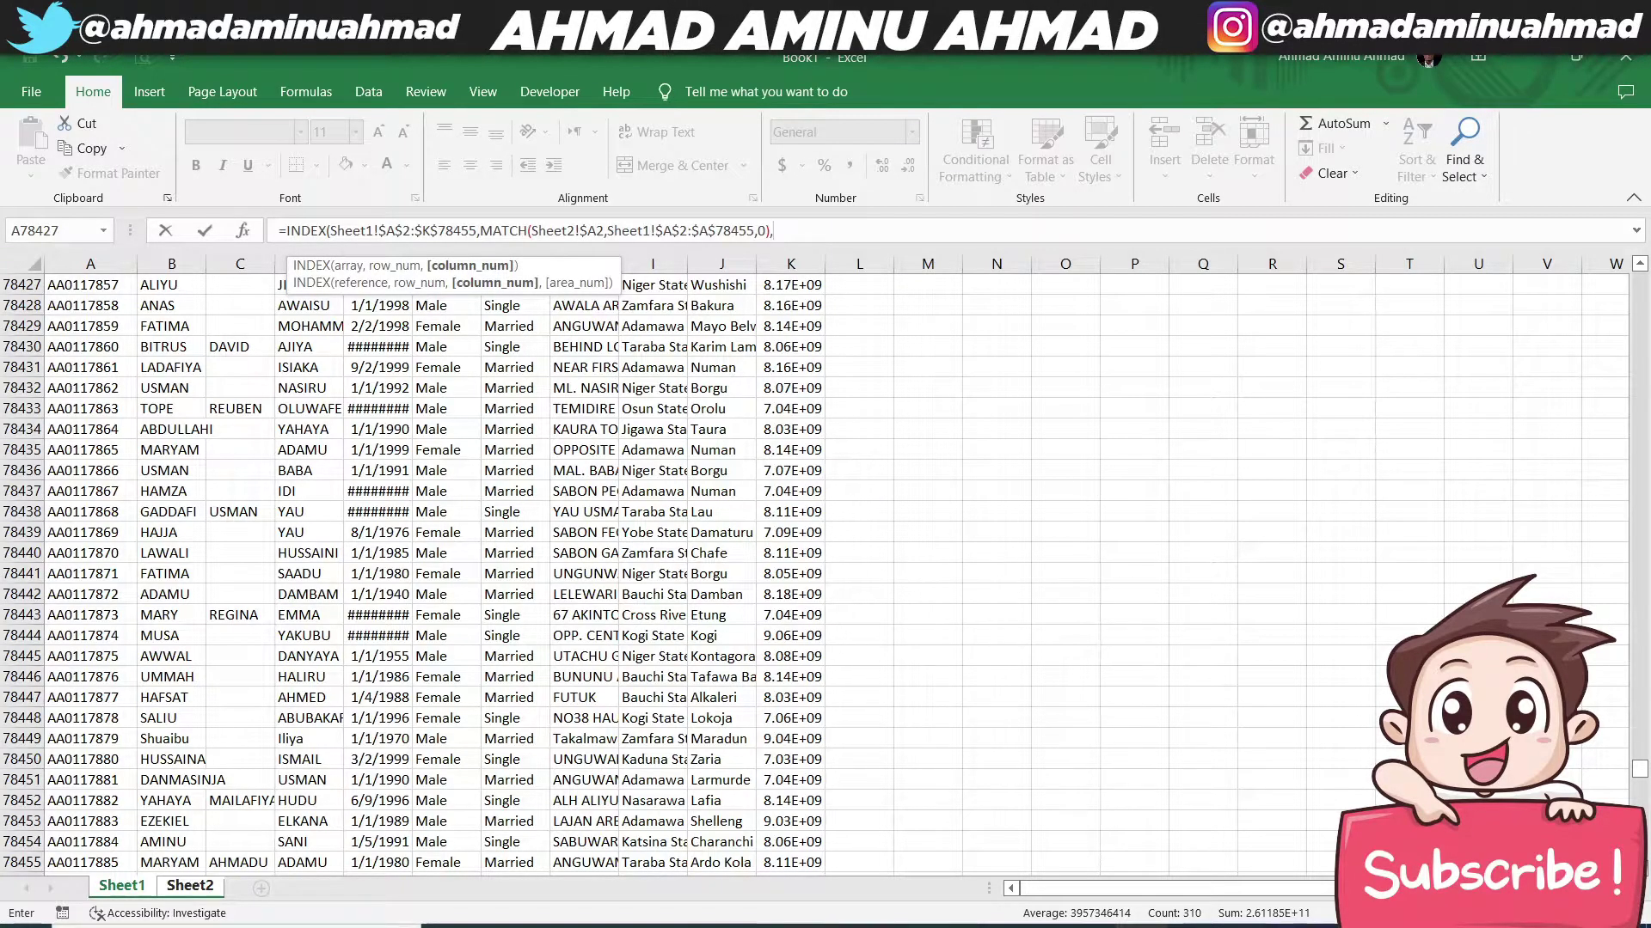
{"action": "left_click_drag", "start_coordinate": [1639, 769], "coordinate": [1641, 280]}
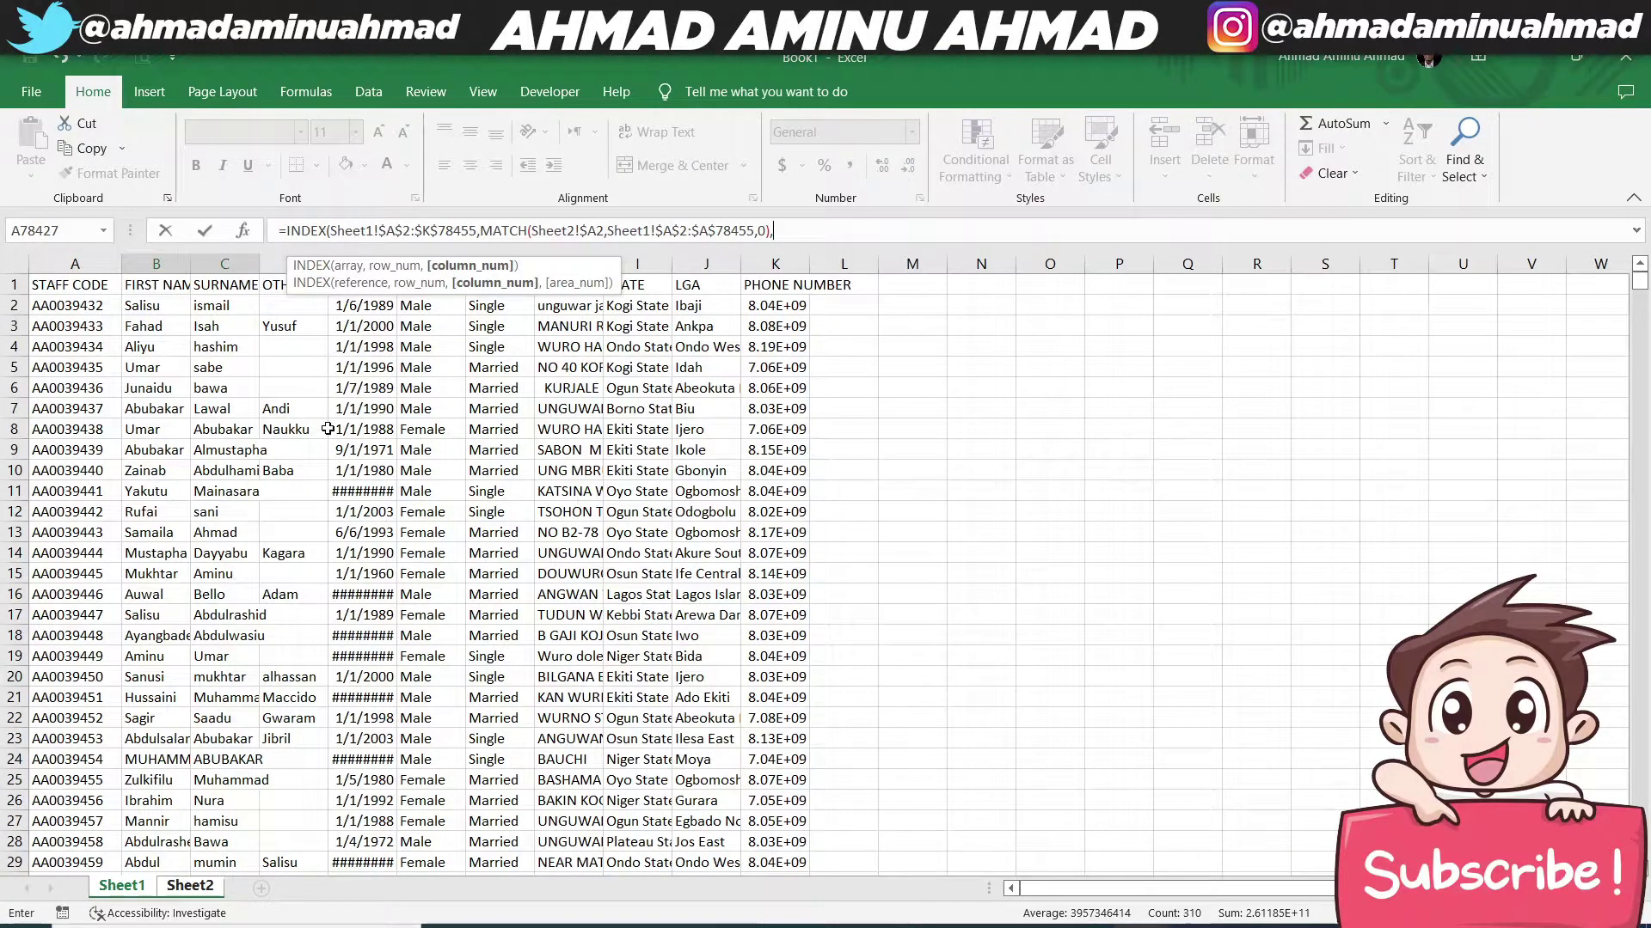
{"action": "type", "text": "MATCH("}
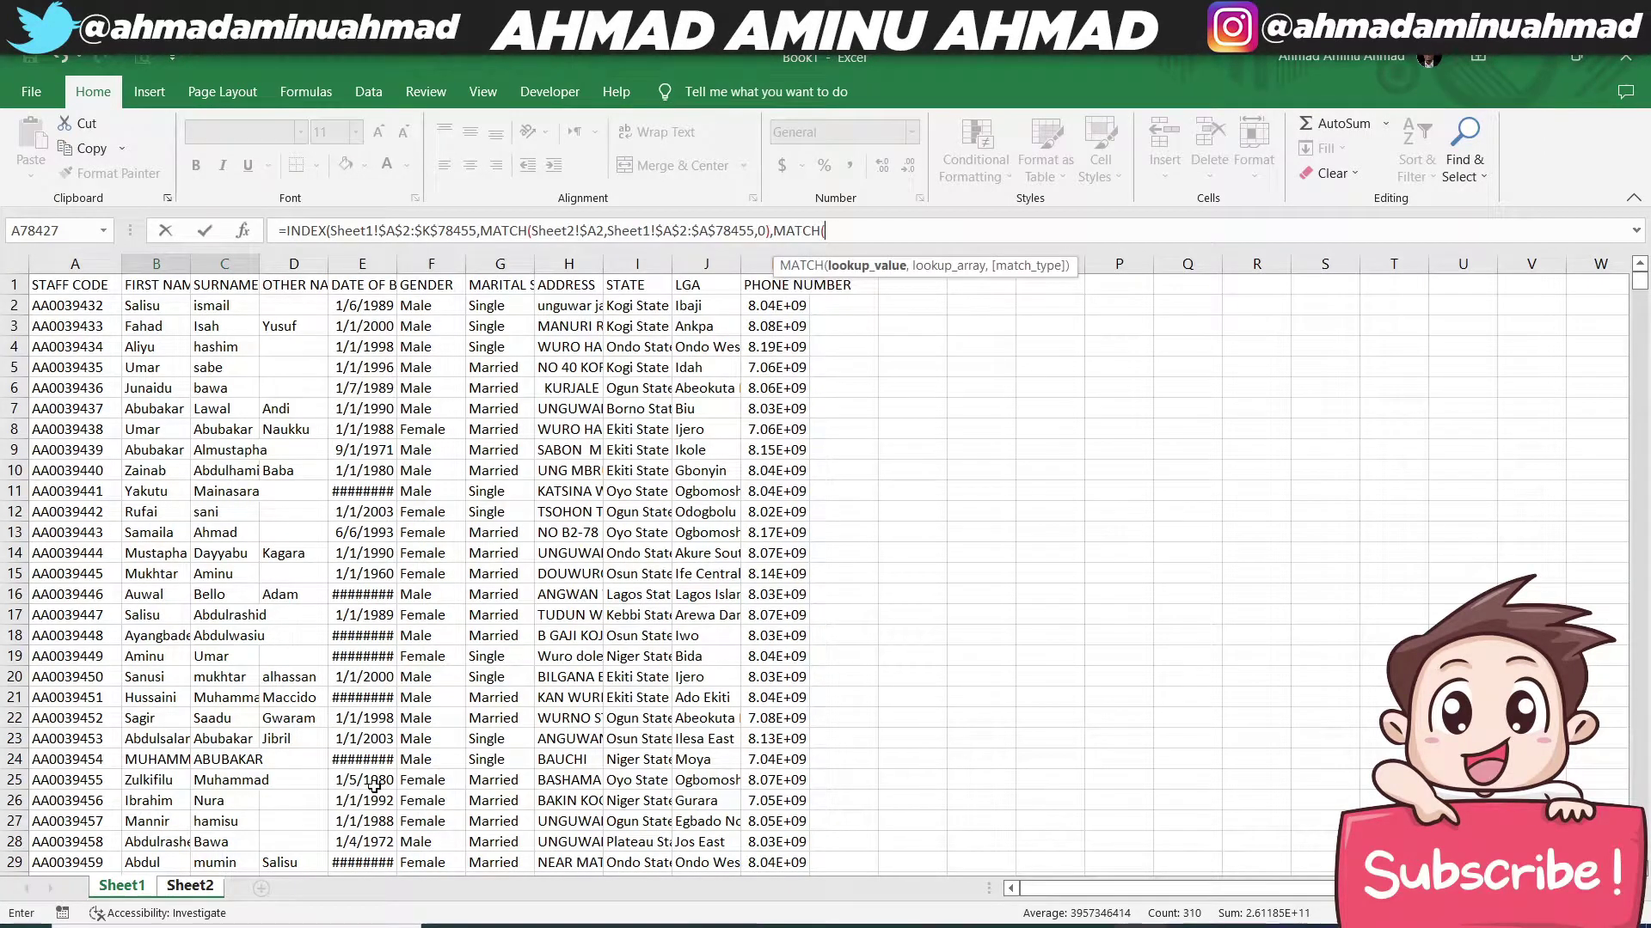
Step: Use Sheet2!B$1 as the second MATCH's lookup value, with row locked
{"action": "left_click", "coordinate": [187, 887]}
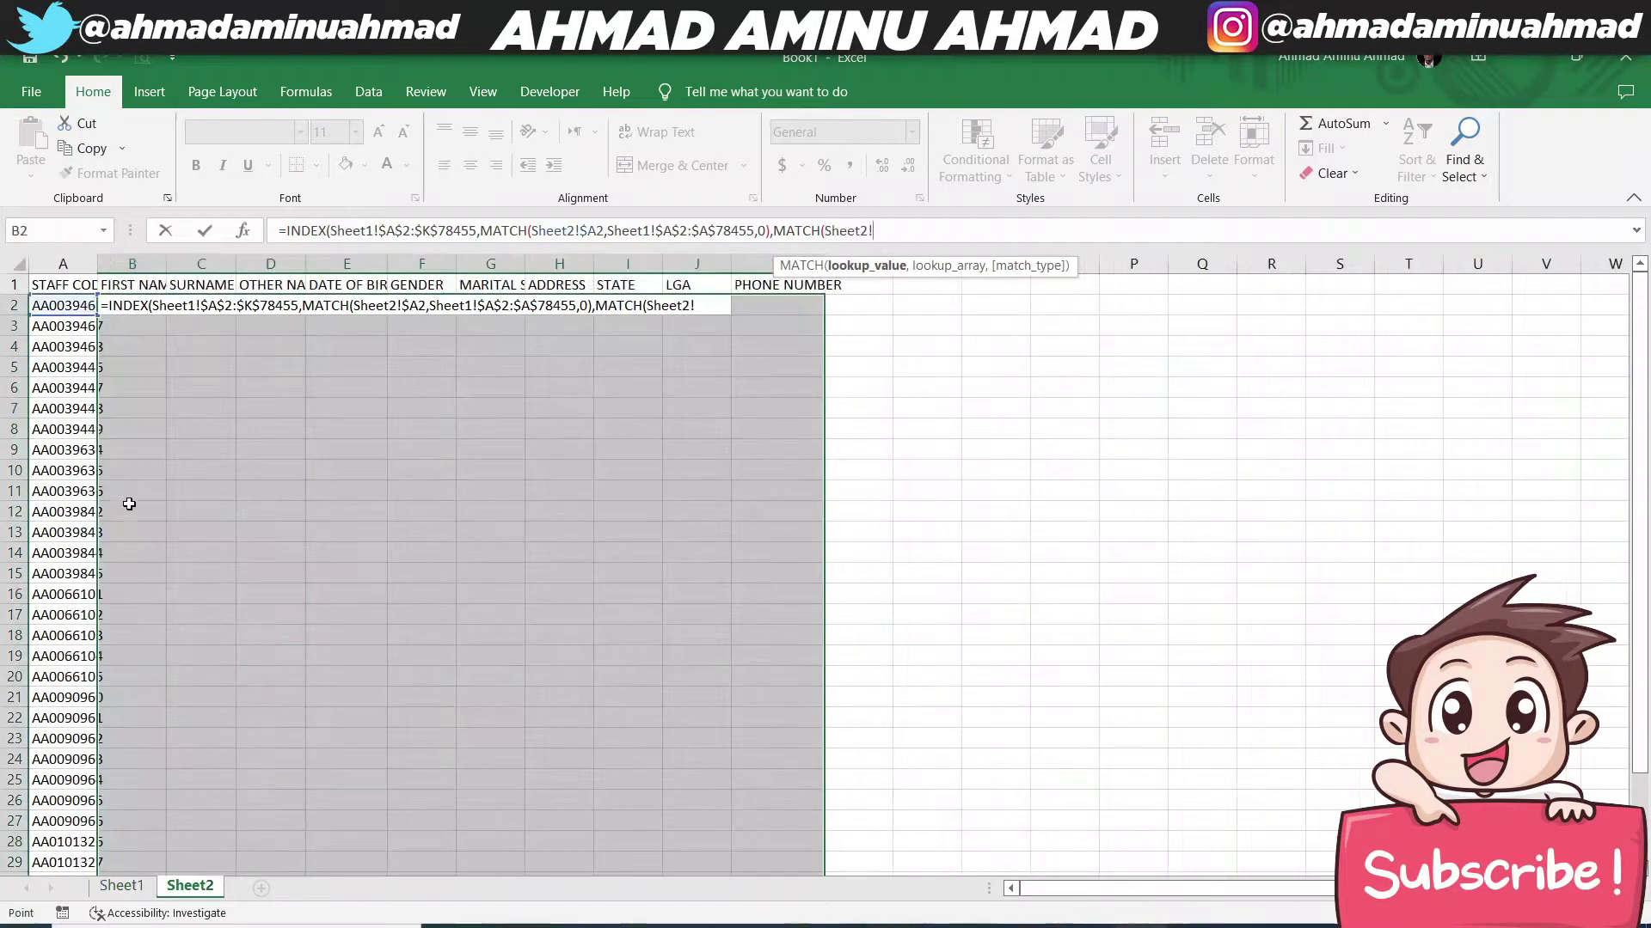
{"action": "left_click", "coordinate": [124, 282]}
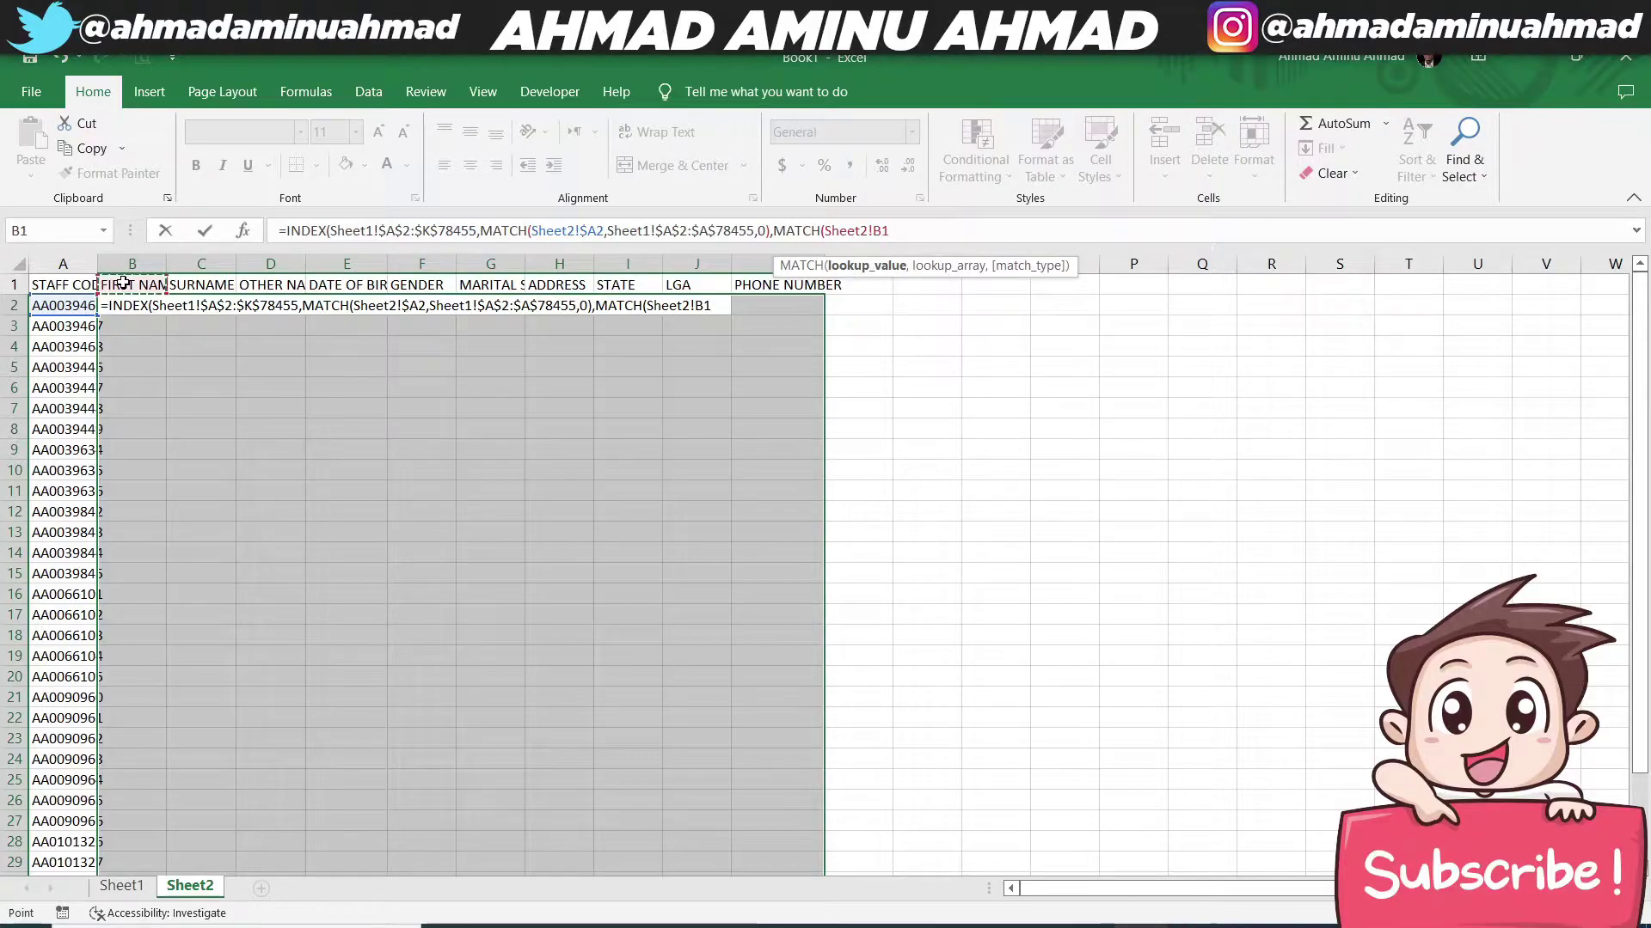
{"action": "key", "text": "F4"}
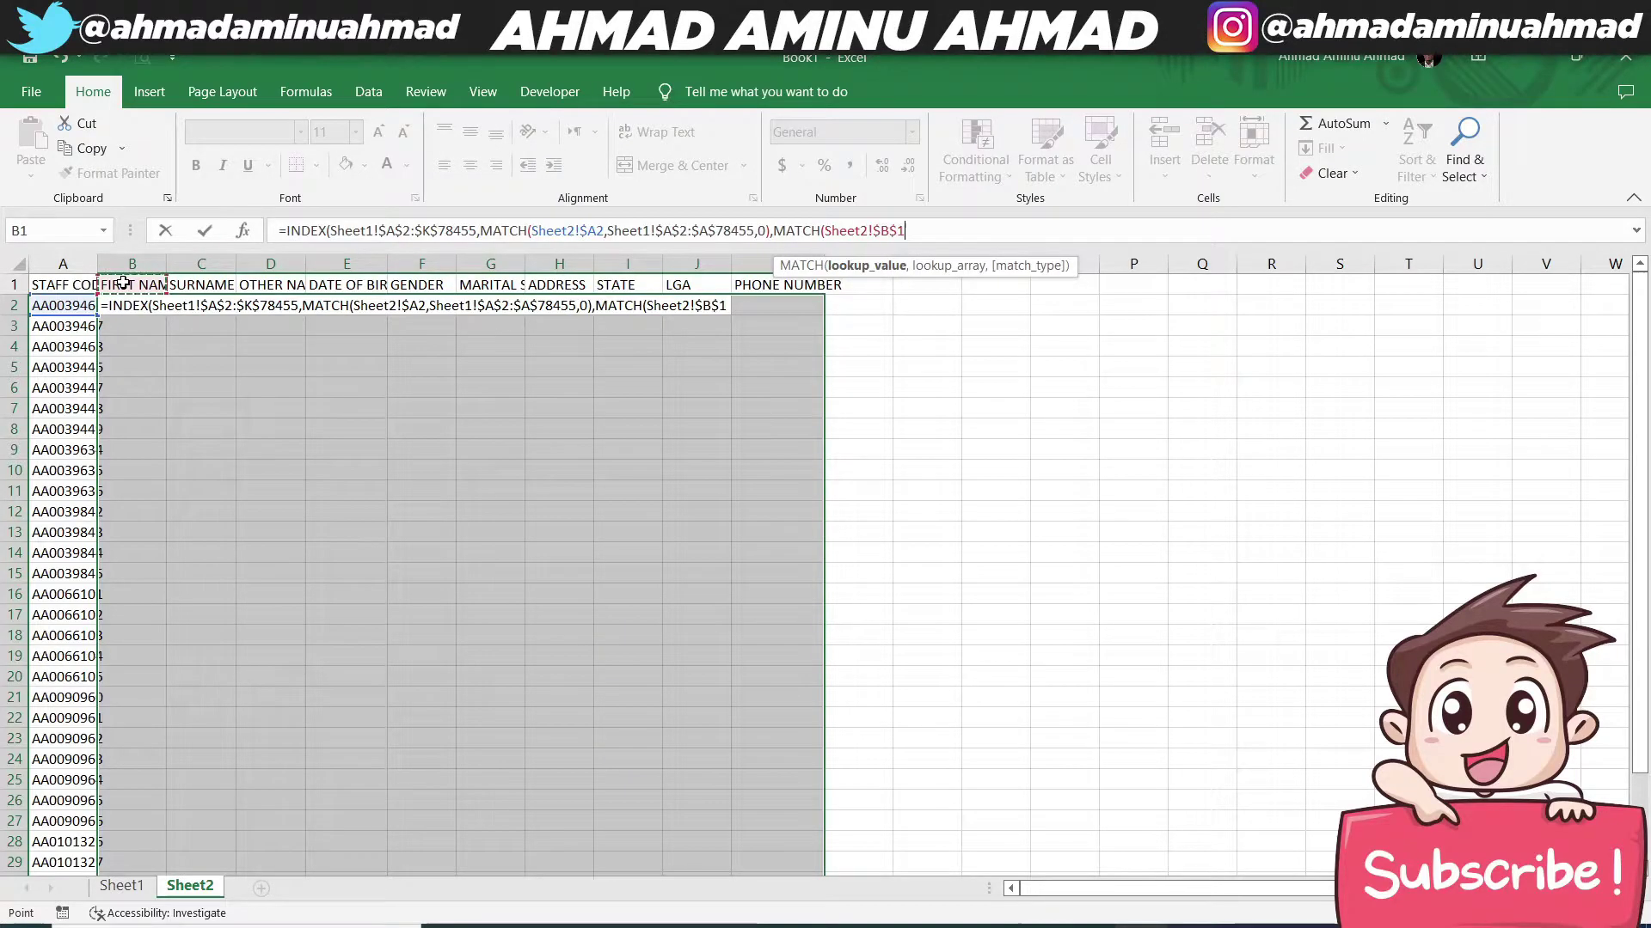
{"action": "left_click", "coordinate": [883, 231]}
{"action": "key", "text": "BackSpace"}
{"action": "type", "text": ","}
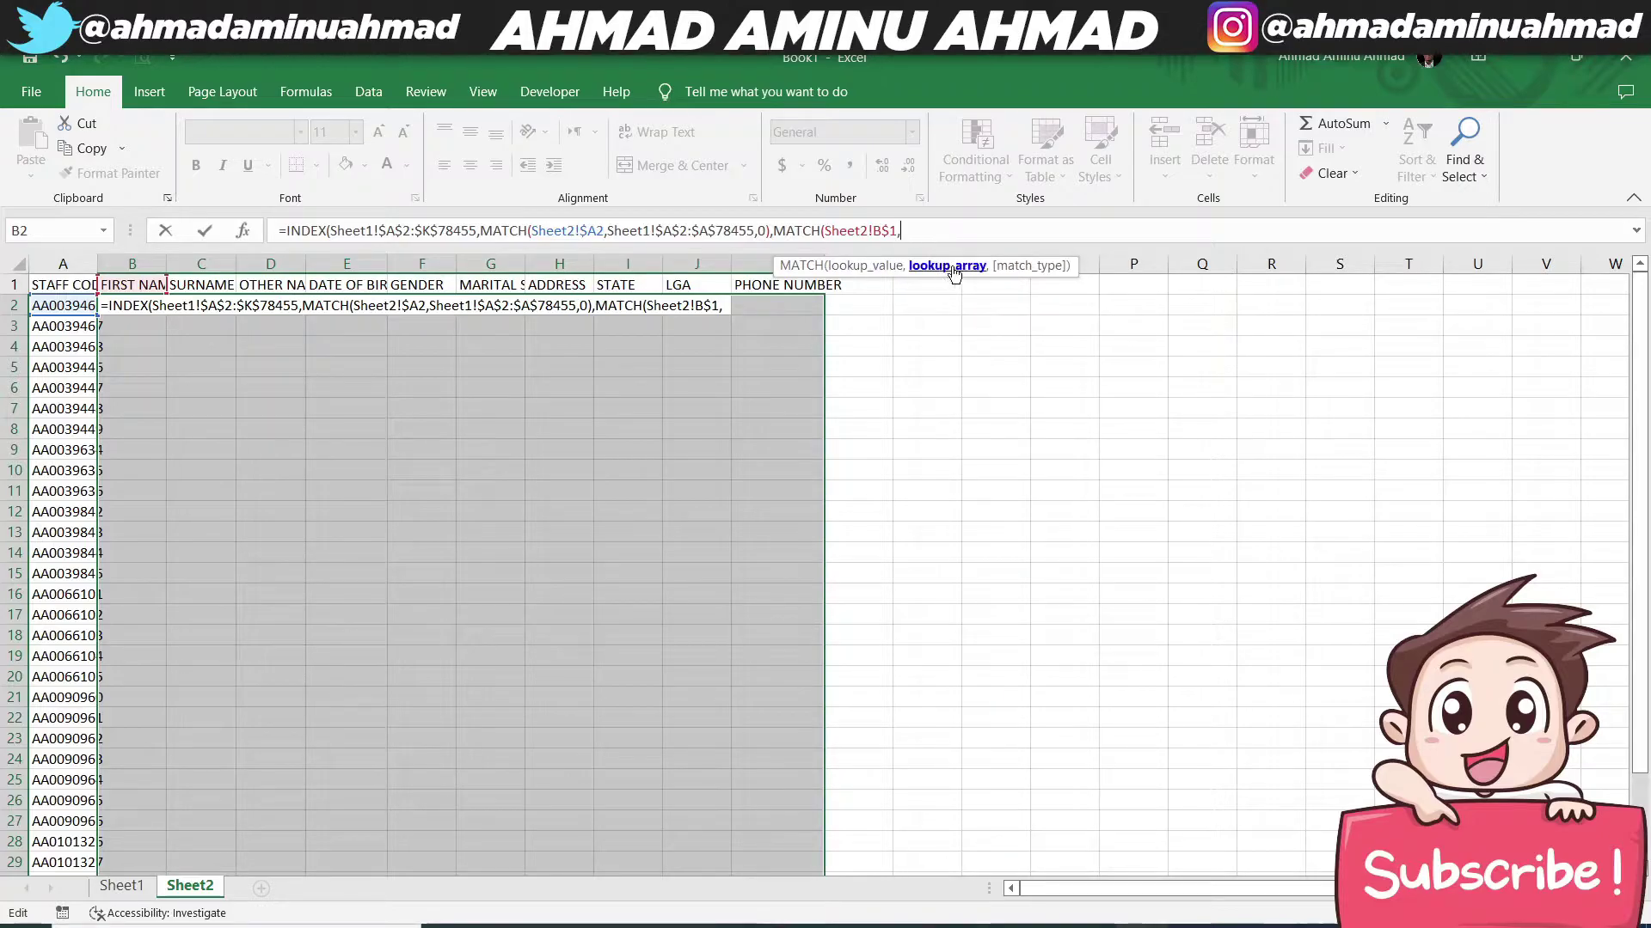
Step: Match it exactly against Sheet1!$A$1:$K$1 and close the formula with ,0))
{"action": "left_click", "coordinate": [139, 892]}
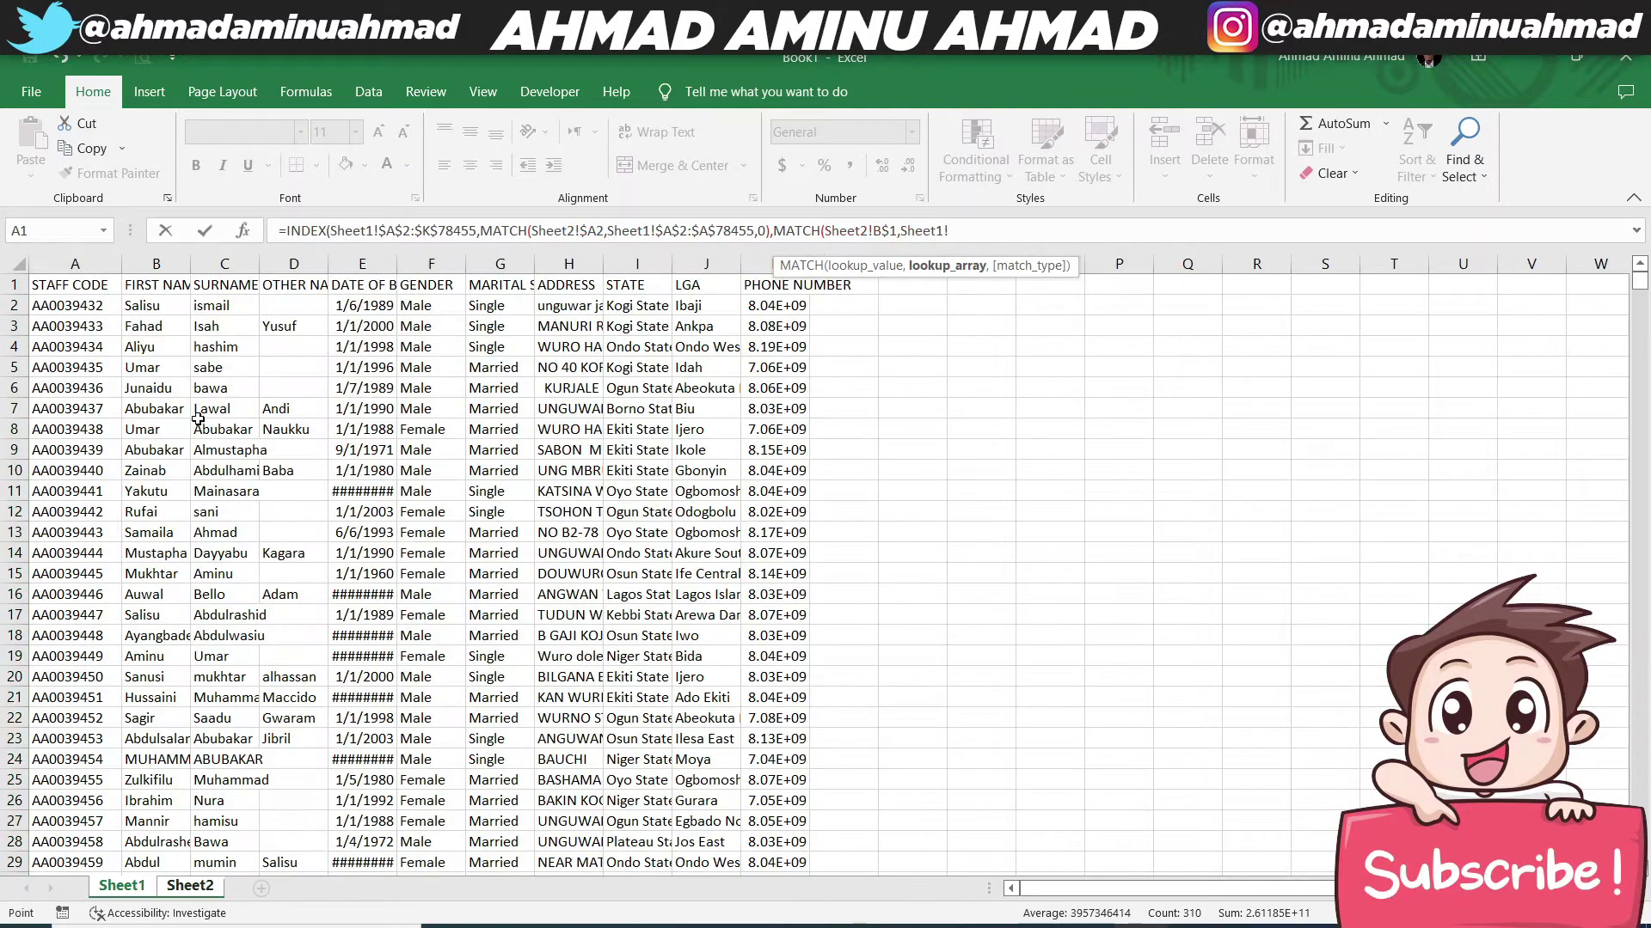
{"action": "left_click_drag", "start_coordinate": [43, 283], "coordinate": [745, 280]}
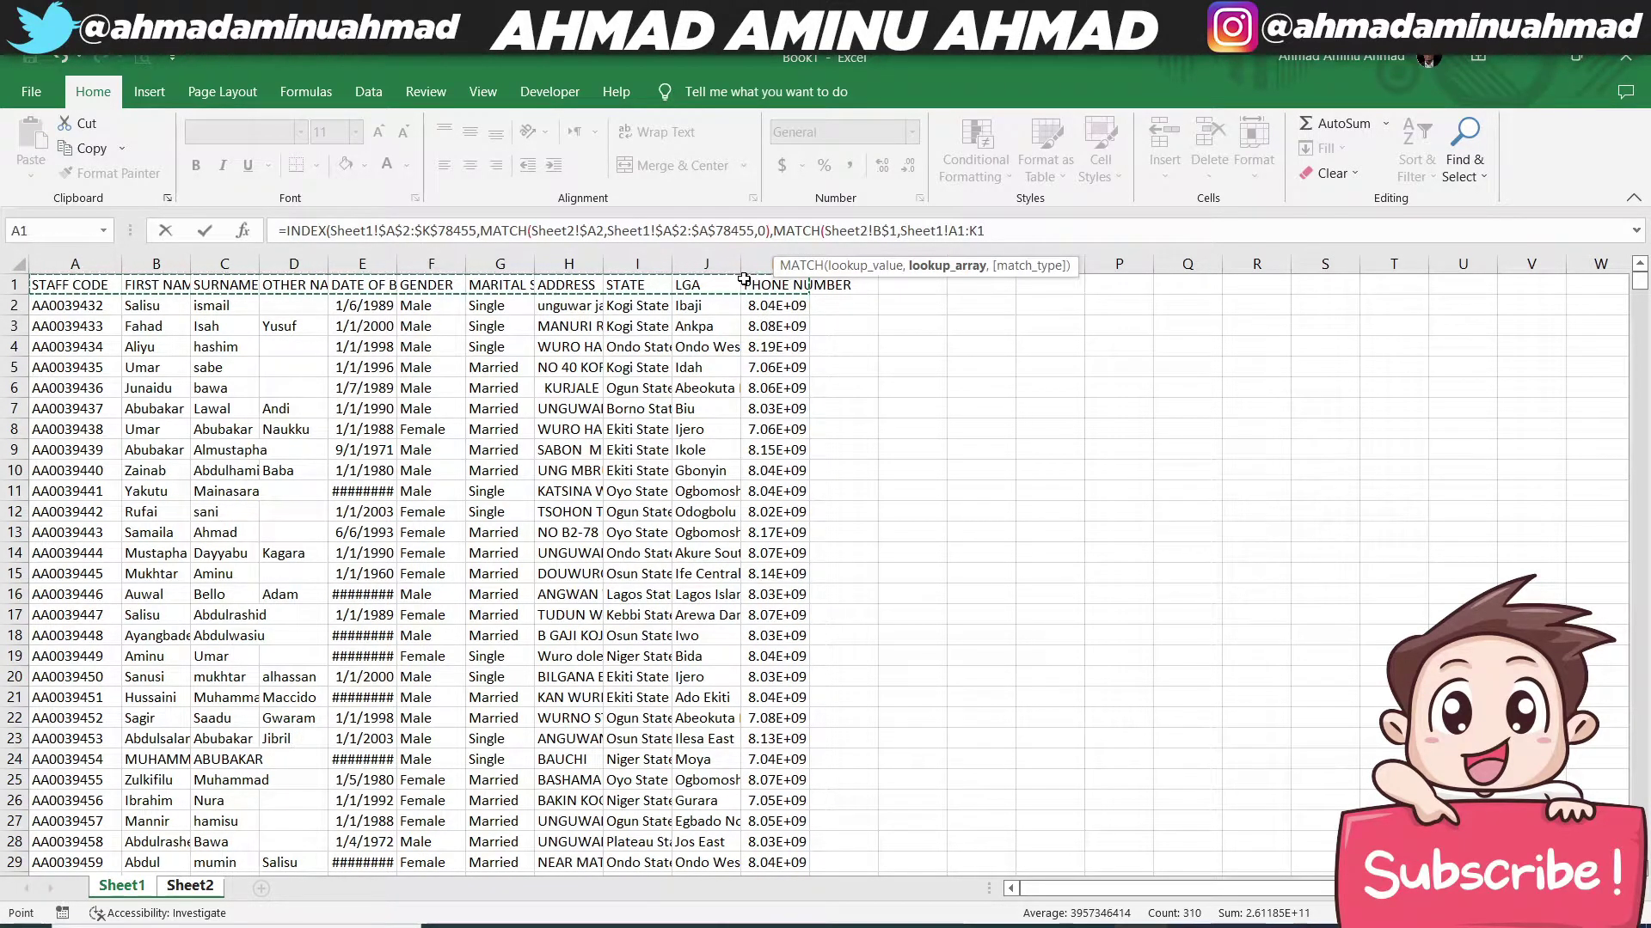
{"action": "key", "text": "F4"}
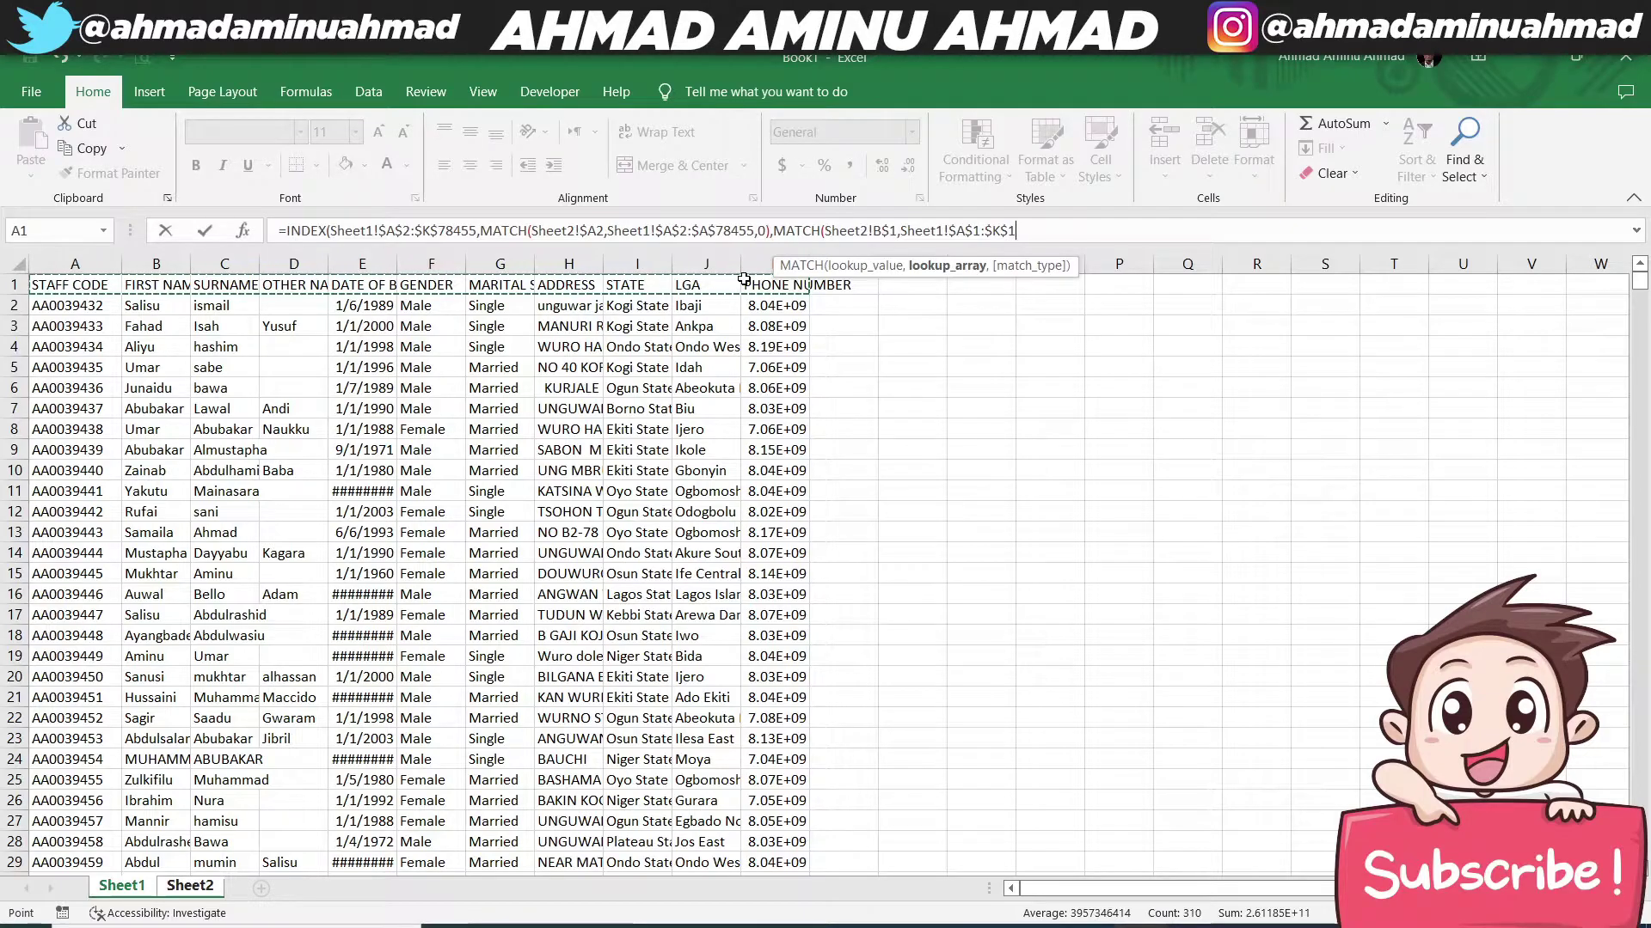
{"action": "type", "text": ",0))"}
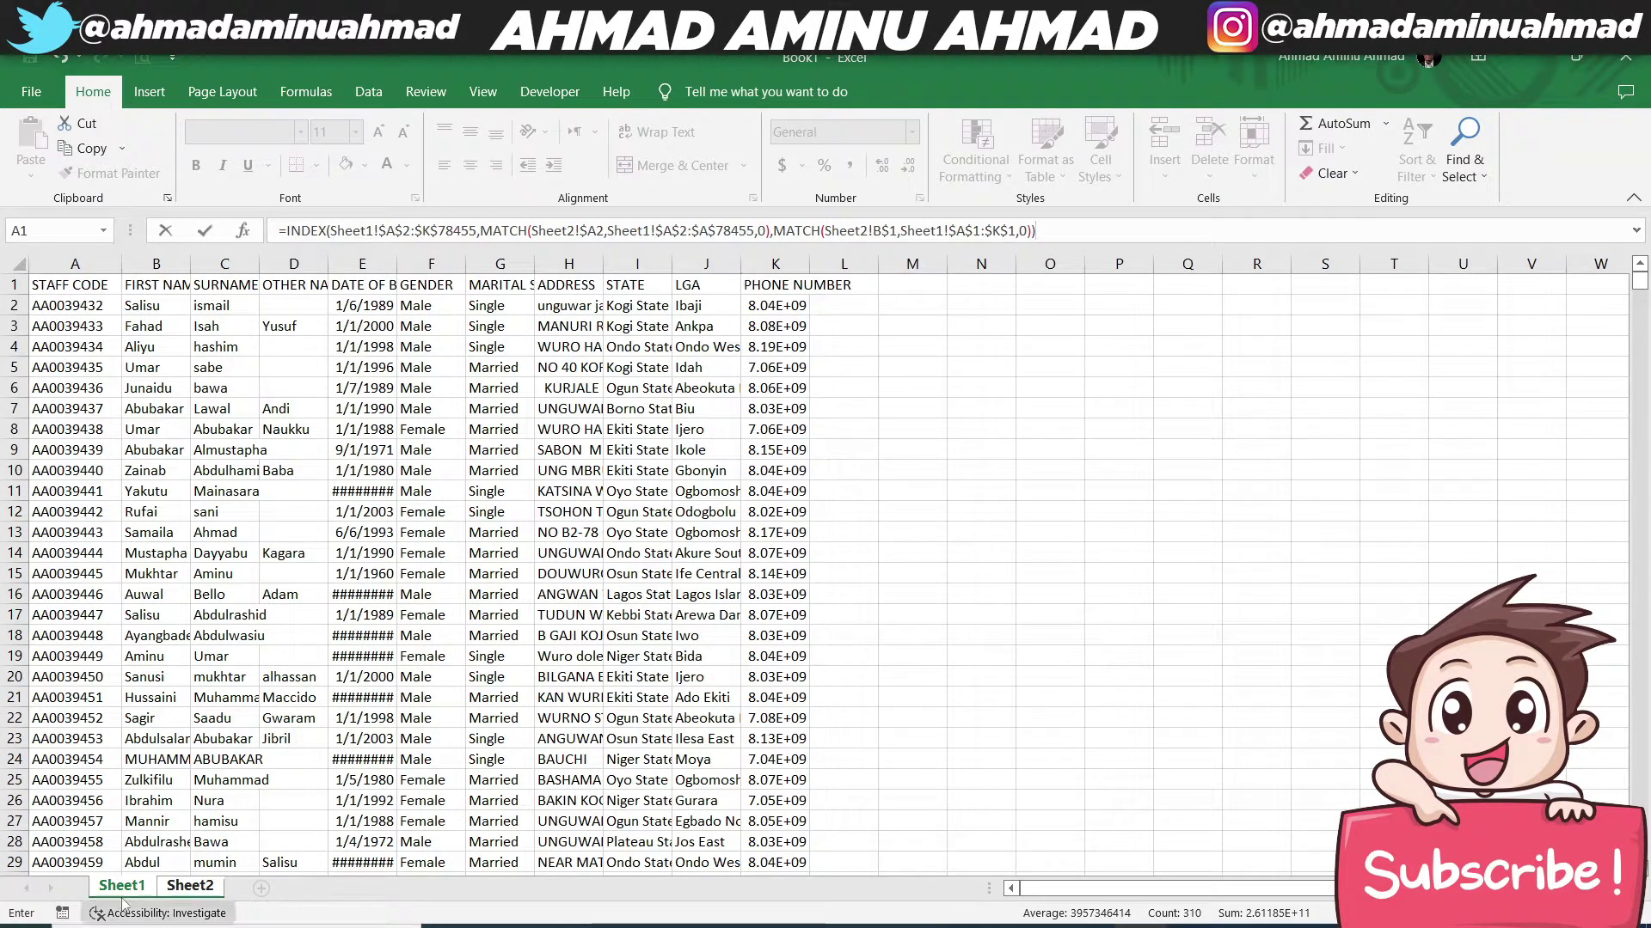
Step: Fill the finished formula into every selected cell of the B2:K staff table with Ctrl+Enter
{"action": "key", "text": "ctrl+Return"}
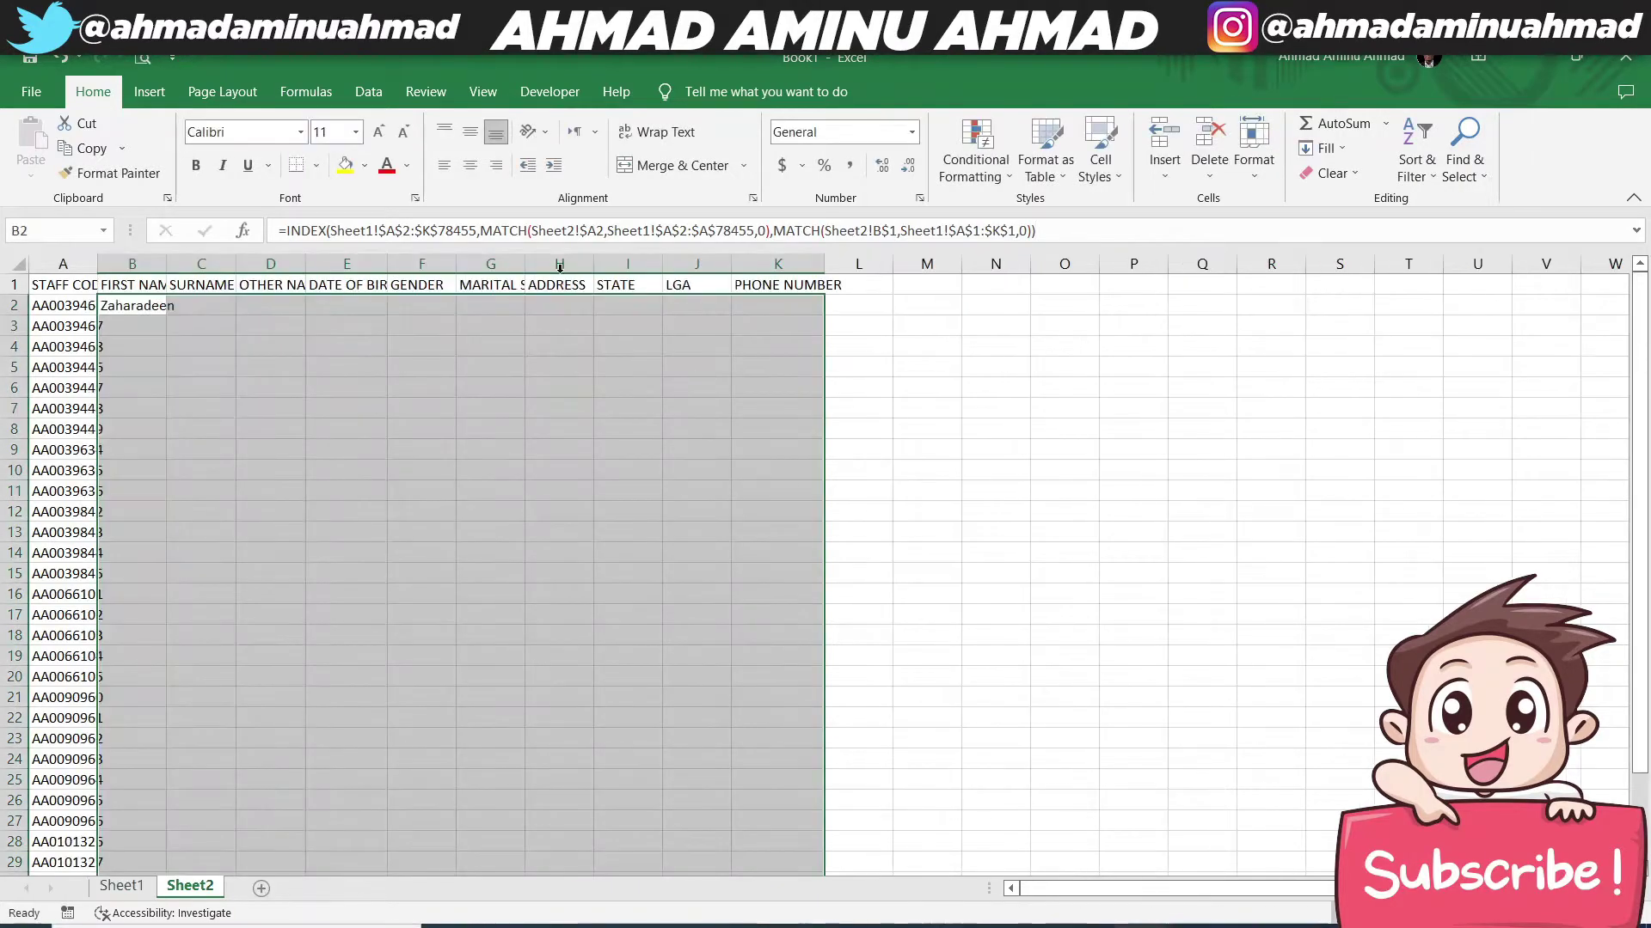
{"action": "left_click", "coordinate": [1120, 232]}
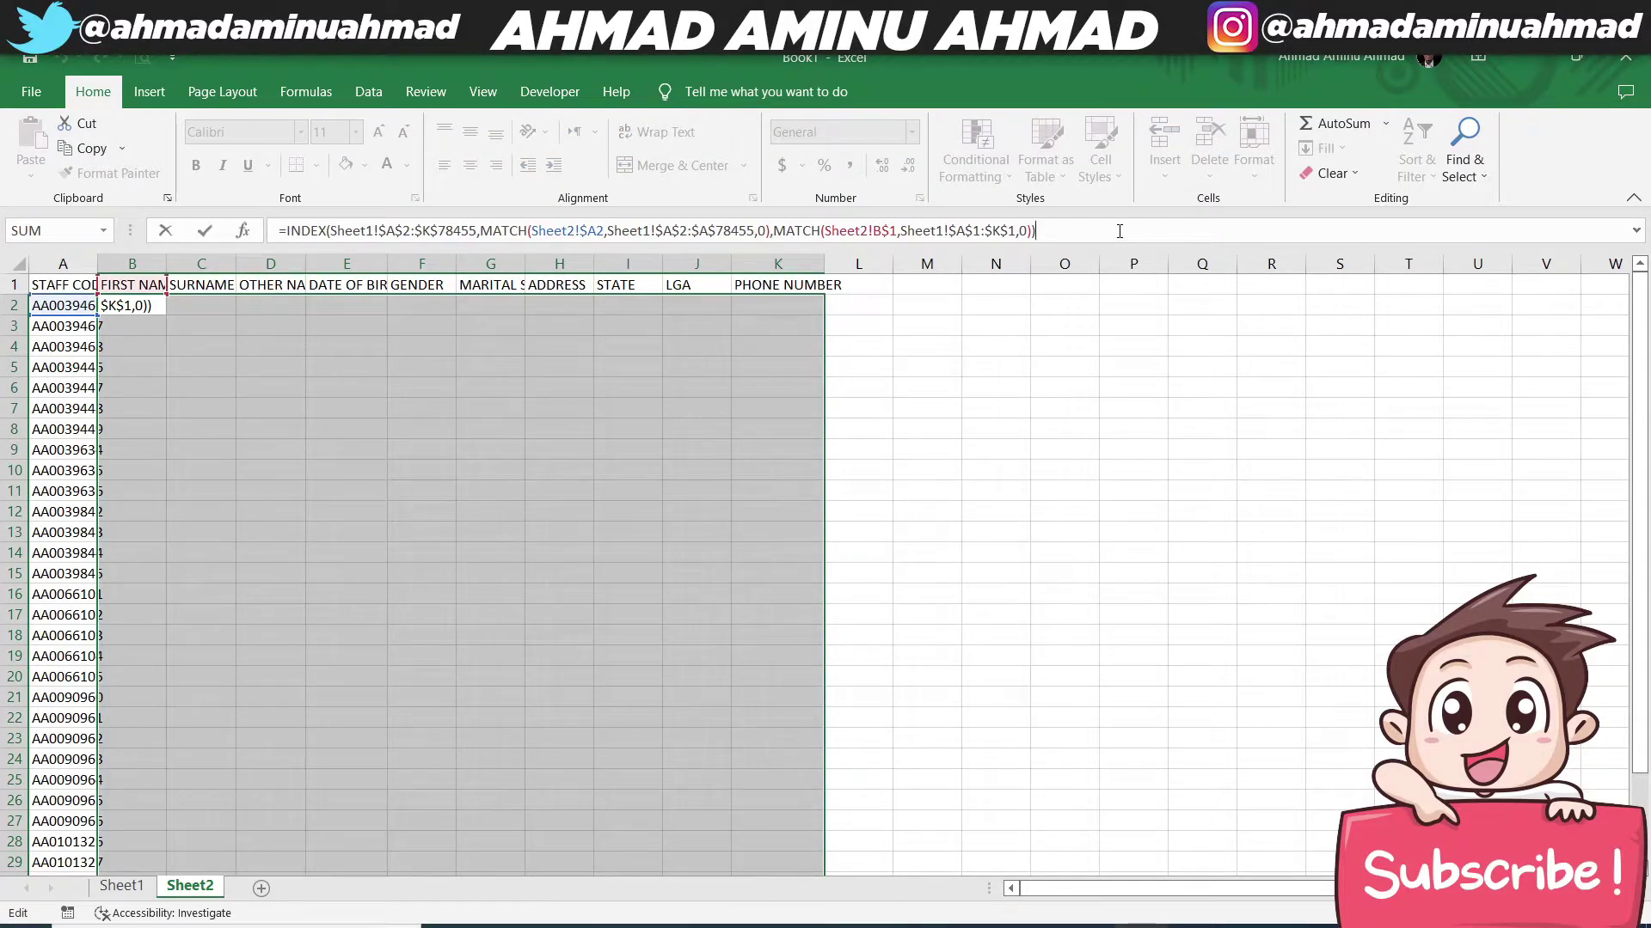
{"action": "key", "text": "ctrl+Return"}
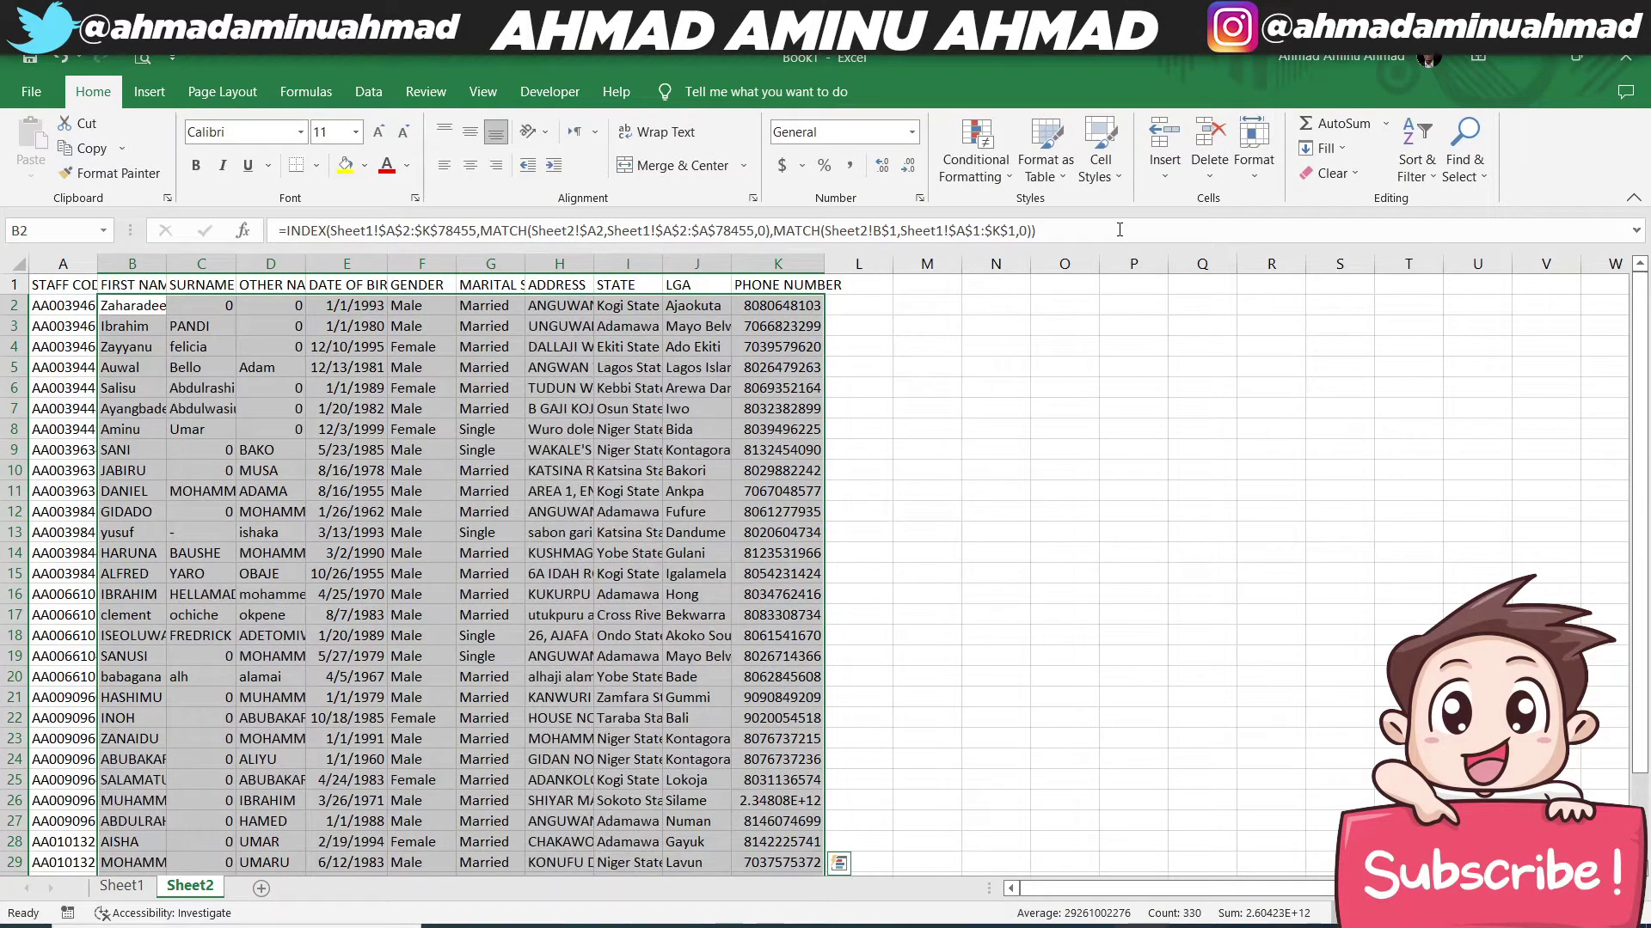